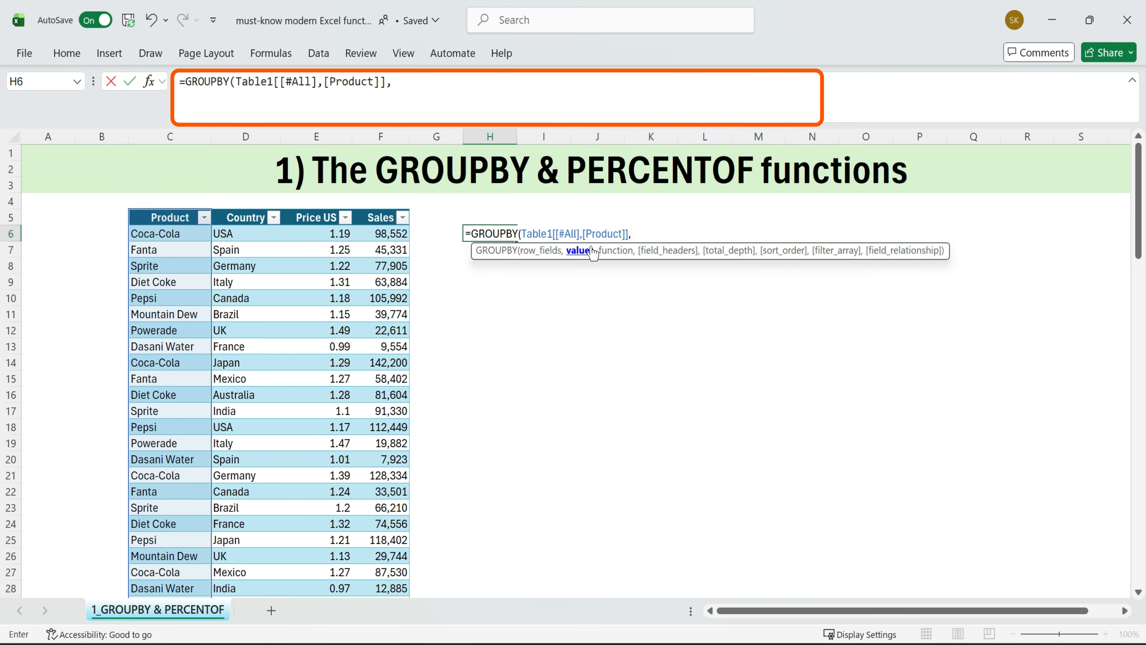
Complete the GROUPBY formula in H6 with the table's whole Sales column including its header as values and SUM as the function
{"action": "left_click", "coordinate": [379, 217]}
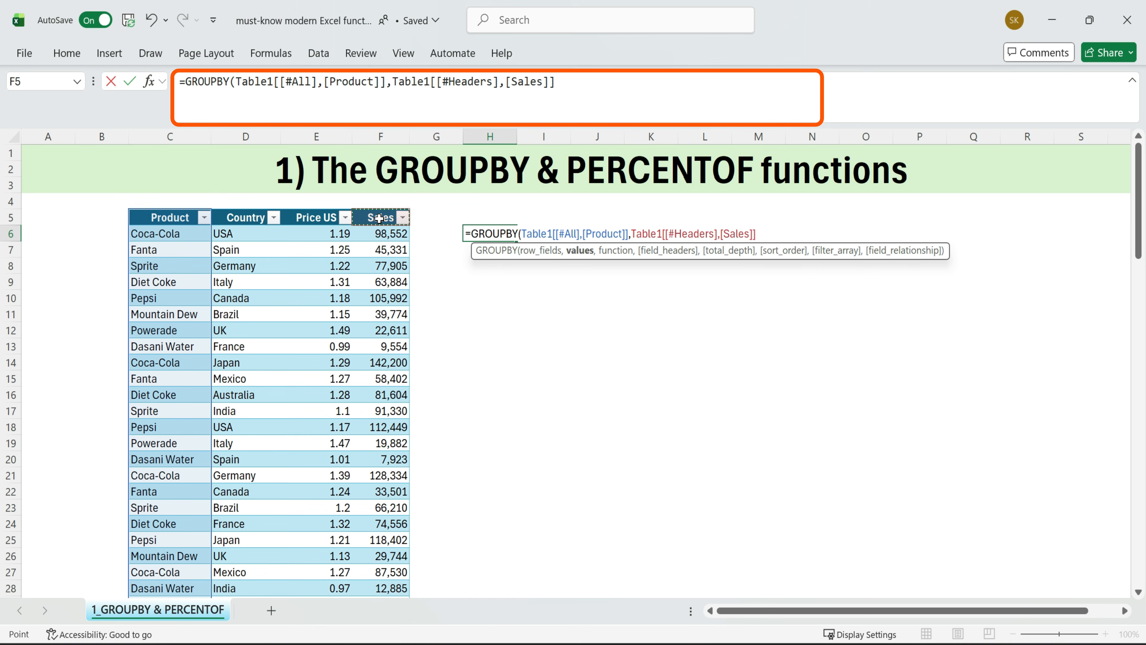
{"action": "key", "text": "ctrl+shift+Down"}
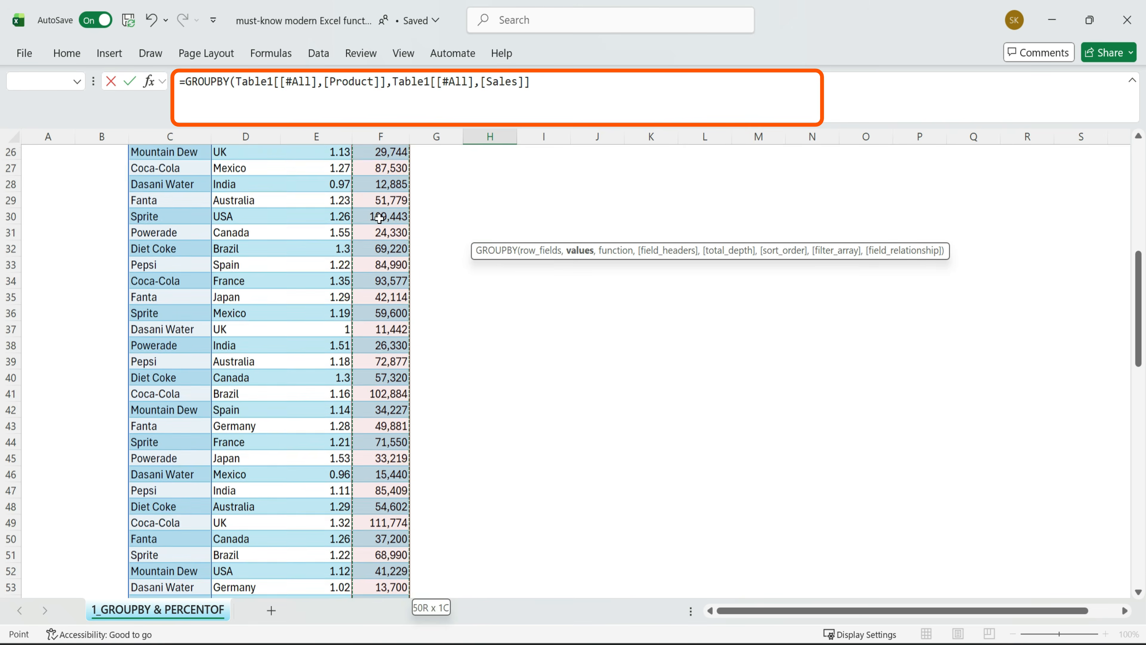
{"action": "scroll", "coordinate": [793, 225], "scroll_direction": "up", "scroll_amount": 9}
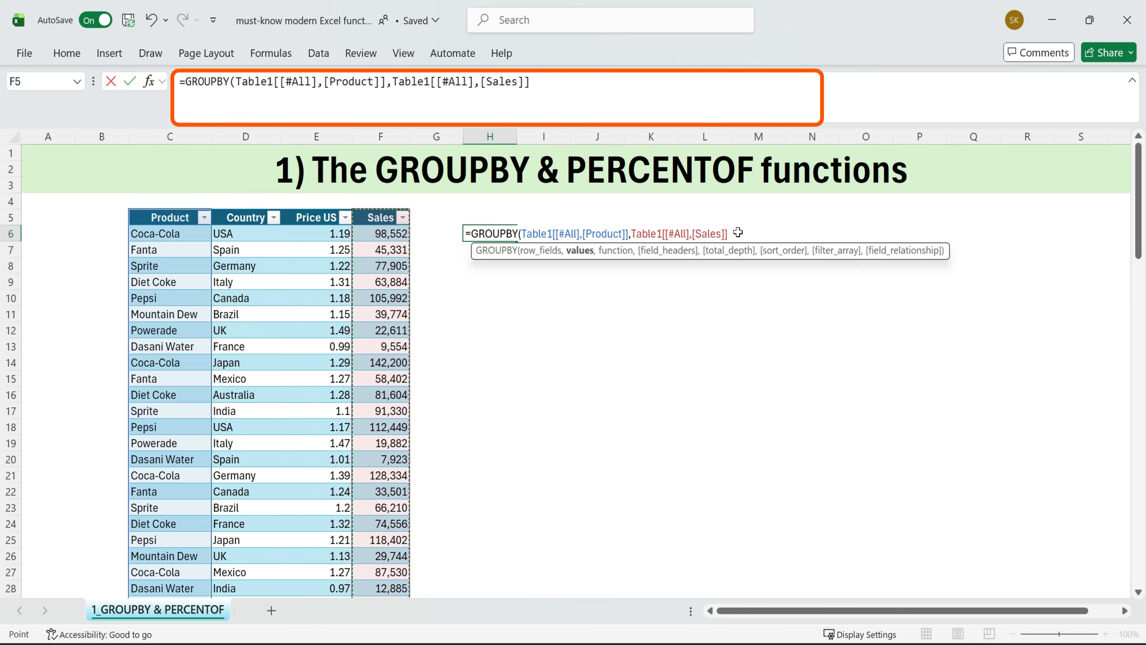
{"action": "type", "text": ","}
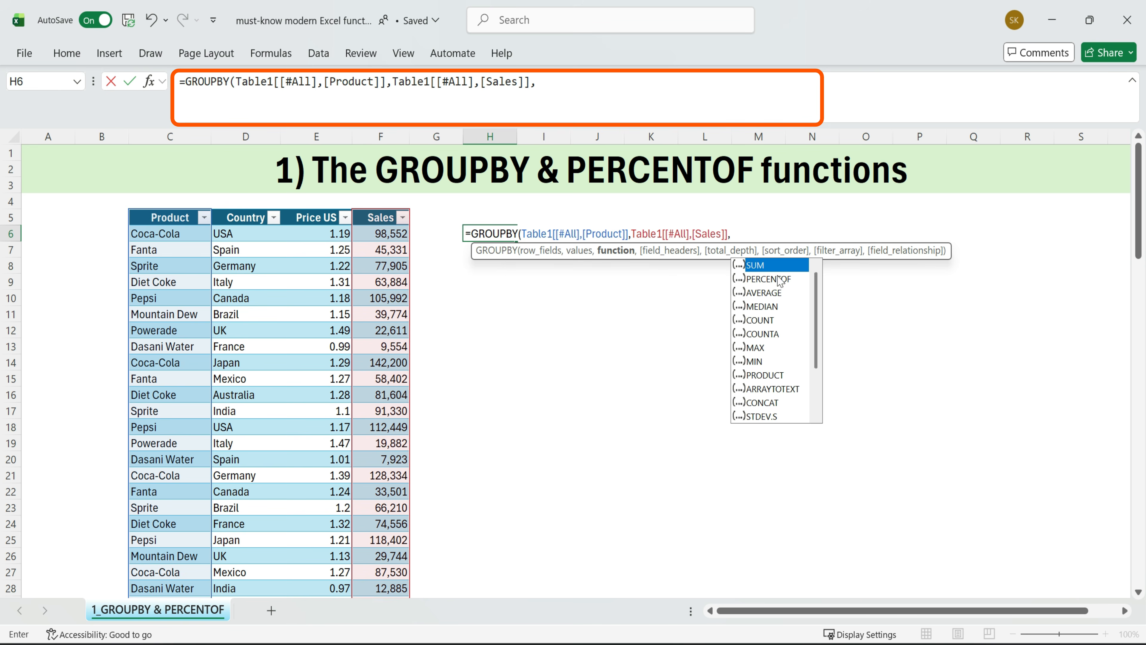
{"action": "double_click", "coordinate": [768, 265]}
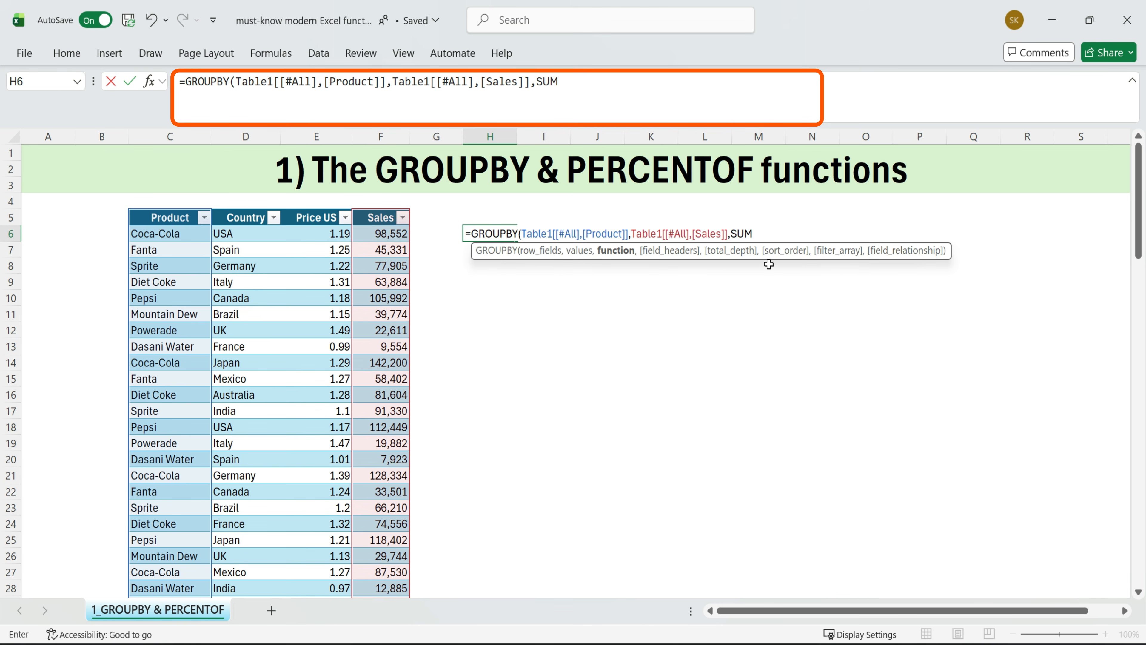
{"action": "type", "text": ")"}
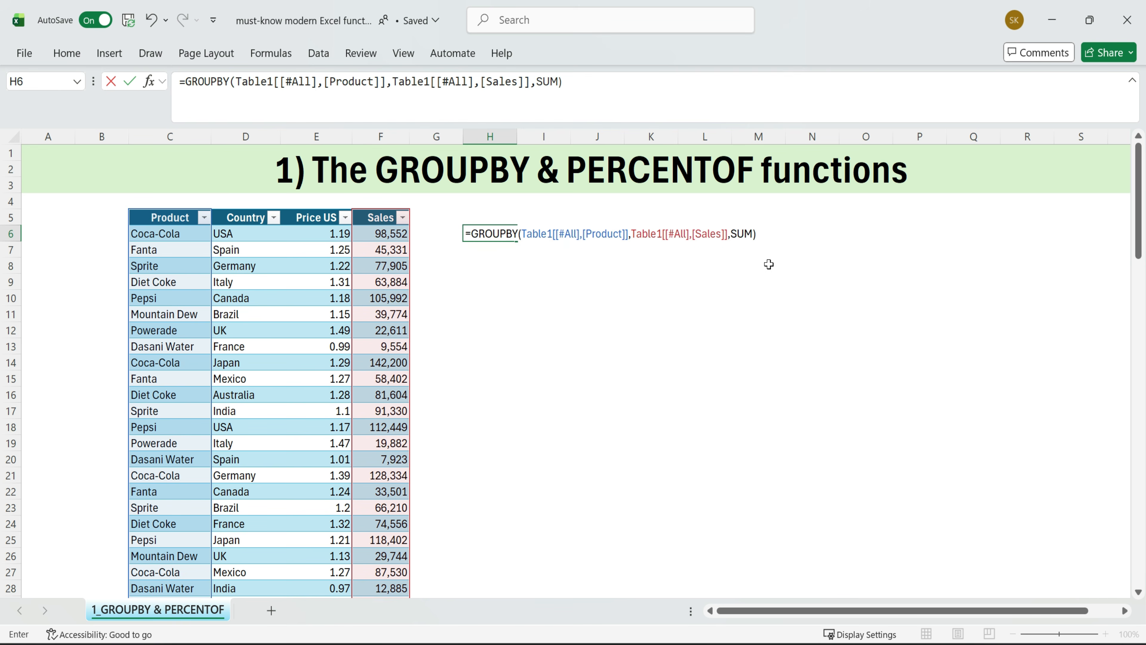
{"action": "key", "text": "Return"}
Auto-fit the width of column H to the product names in the grouped result
{"action": "left_click", "coordinate": [607, 316]}
{"action": "left_click_drag", "start_coordinate": [481, 240], "coordinate": [564, 357]}
{"action": "double_click", "coordinate": [517, 136]}
{"action": "left_click", "coordinate": [540, 318]}
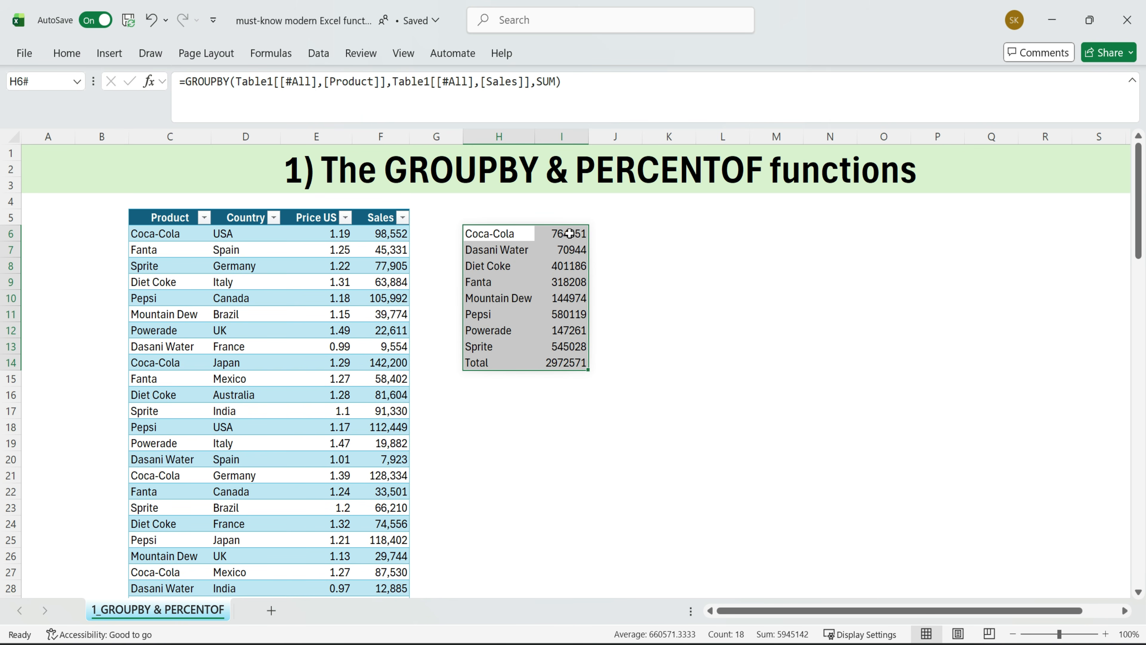
Format the grouped sales figures in I6:I14 with thousands separators and no decimal places
{"action": "left_click_drag", "start_coordinate": [571, 232], "coordinate": [564, 362]}
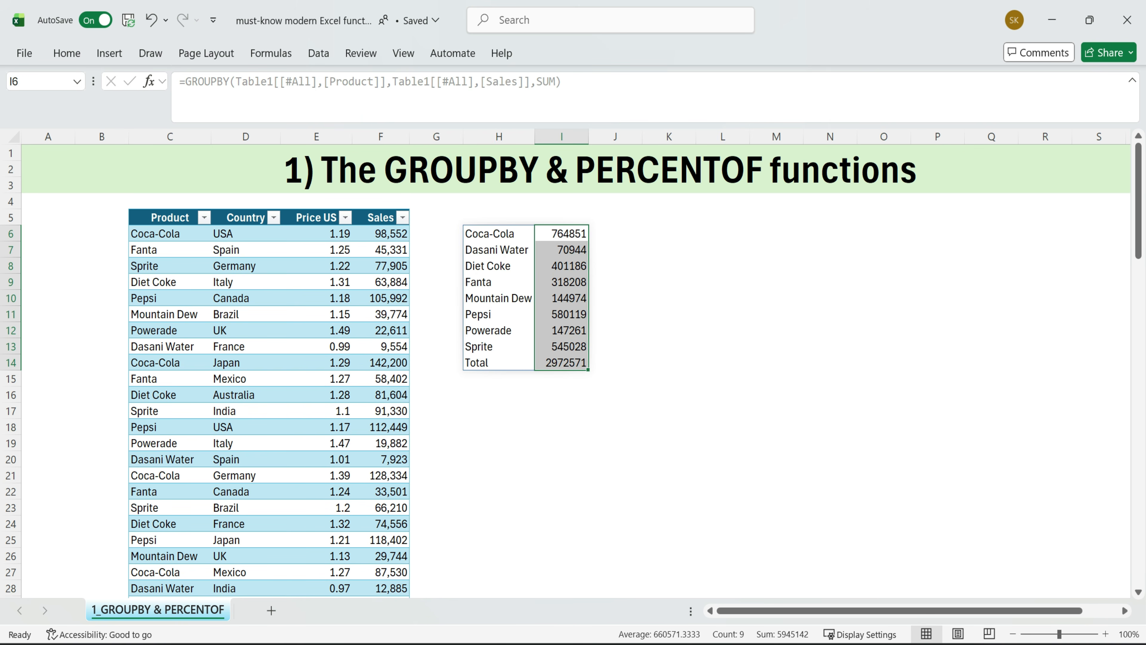
{"action": "left_click", "coordinate": [67, 53]}
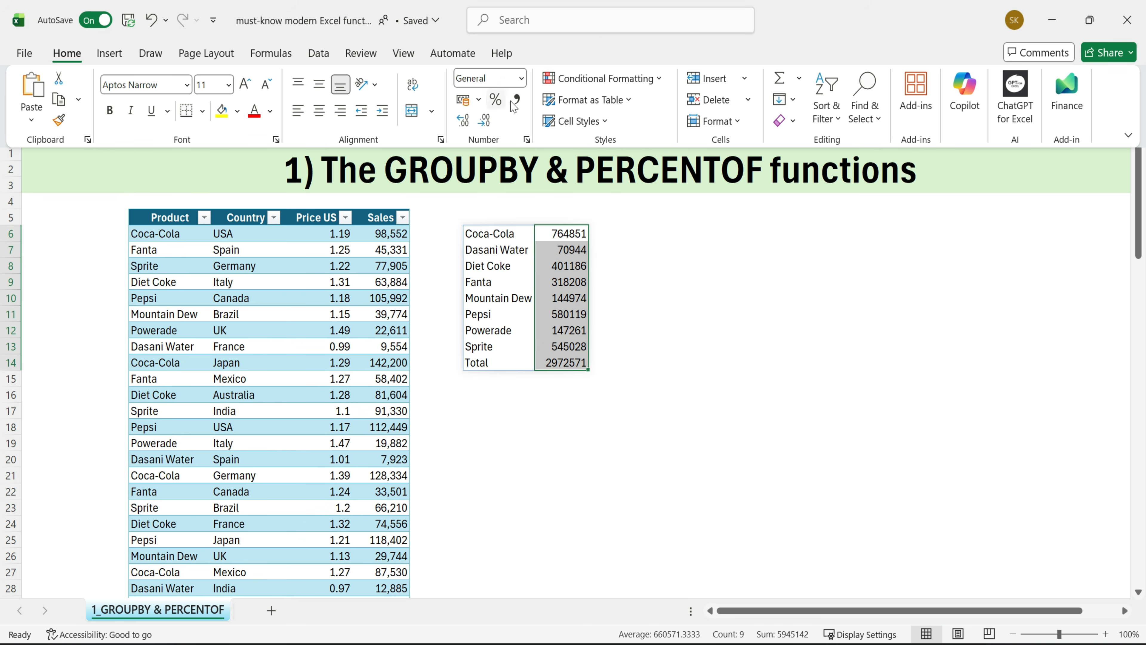
{"action": "left_click", "coordinate": [517, 100]}
{"action": "left_click", "coordinate": [487, 120]}
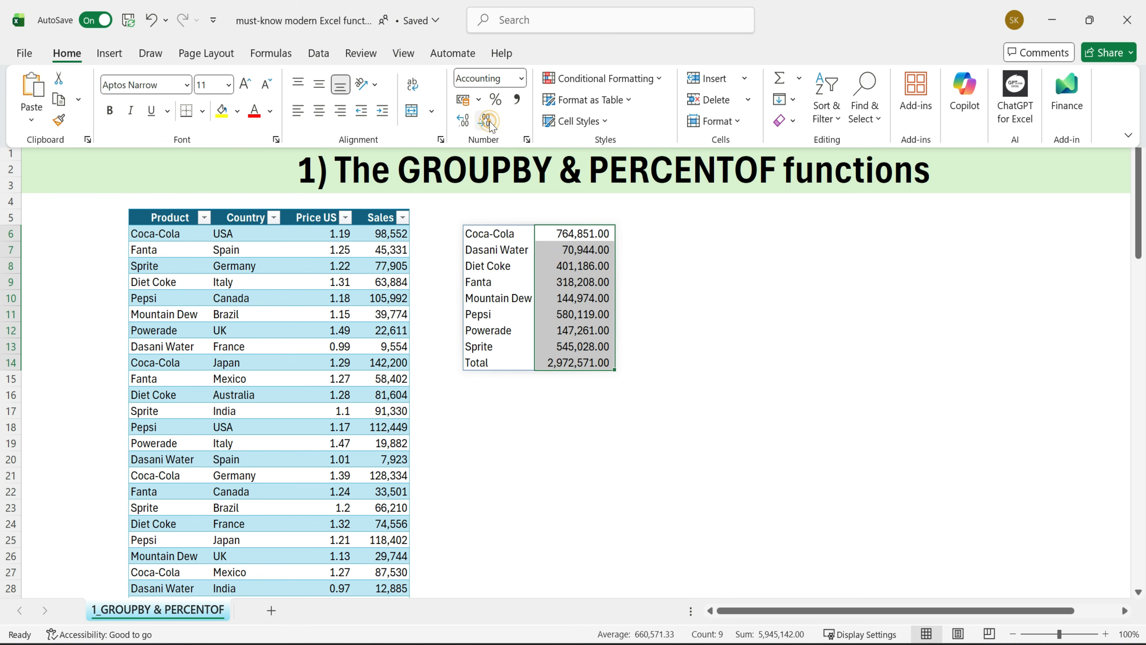
{"action": "left_click", "coordinate": [488, 121]}
{"action": "key", "text": "ctrl+F1"}
{"action": "left_click", "coordinate": [514, 266]}
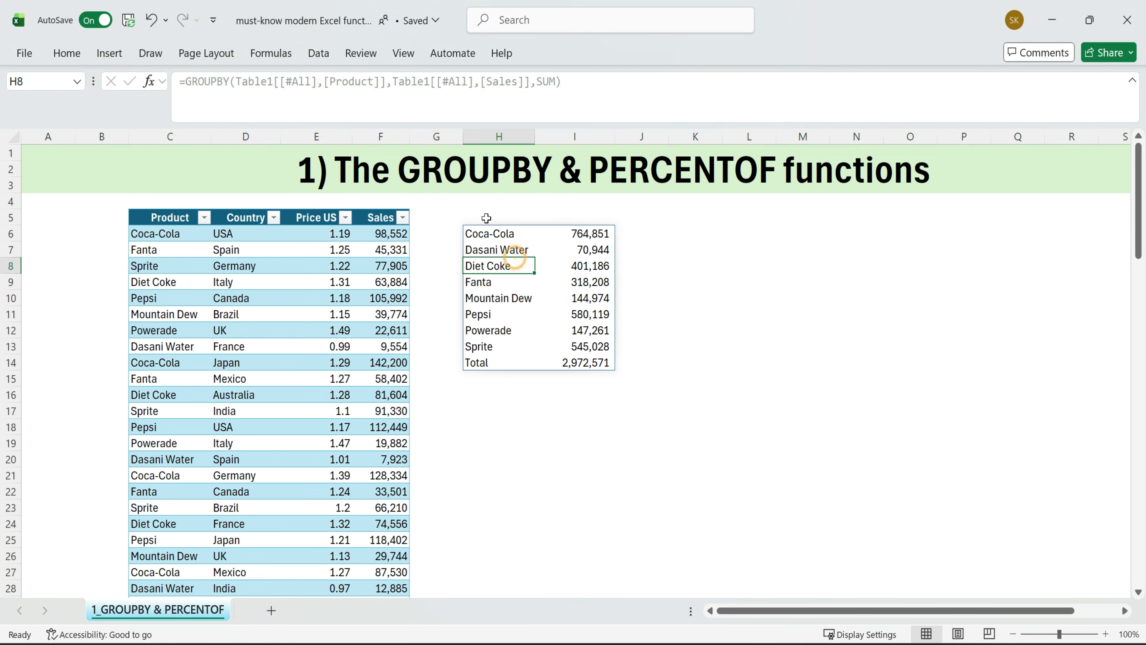
Extend the GROUPBY formula in H6 with field headers 3 (Yes and show) and total depth 0 (No totals)
{"action": "left_click", "coordinate": [610, 231]}
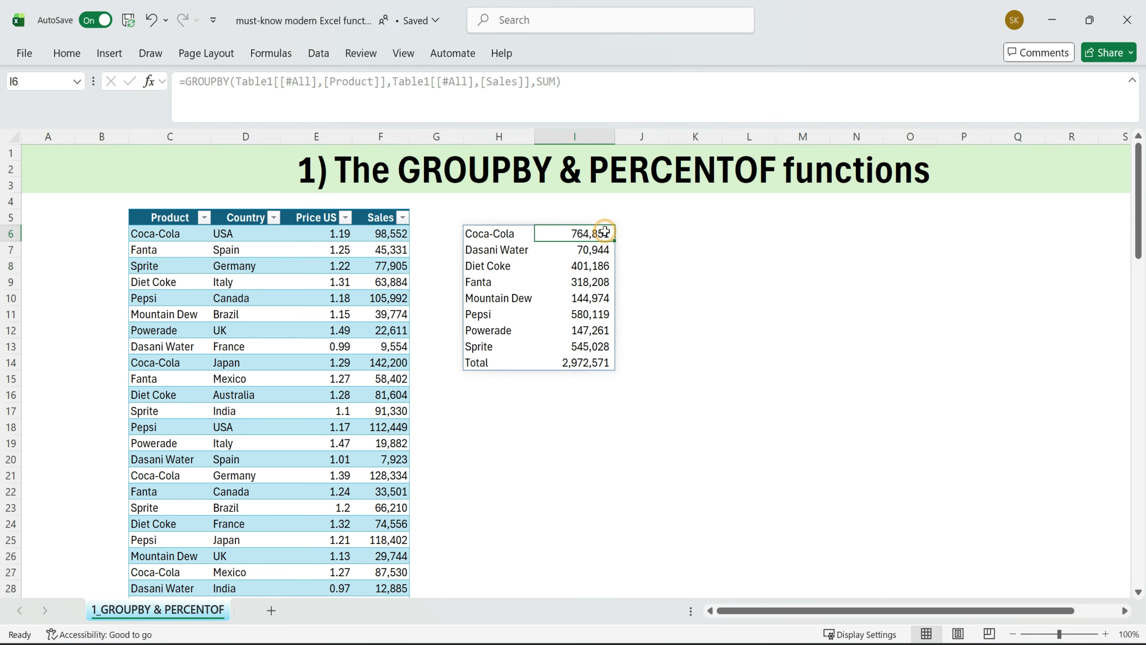
{"action": "key", "text": "BackSpace"}
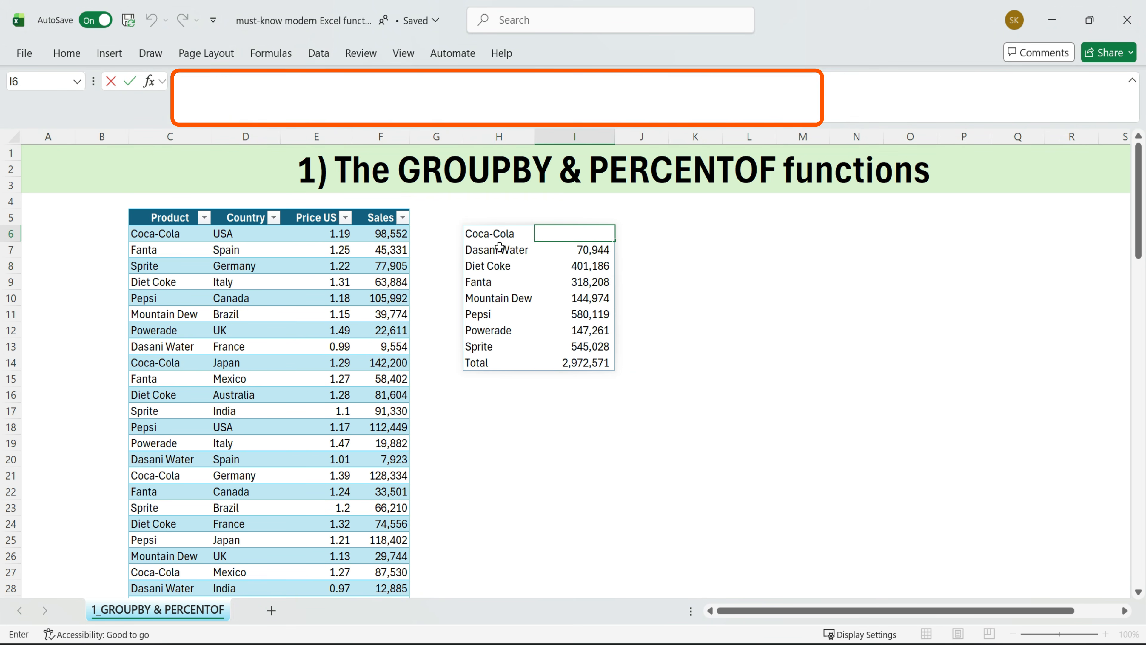
{"action": "double_click", "coordinate": [492, 234]}
{"action": "key", "text": "End"}
{"action": "key", "text": "Left"}
{"action": "type", "text": ","}
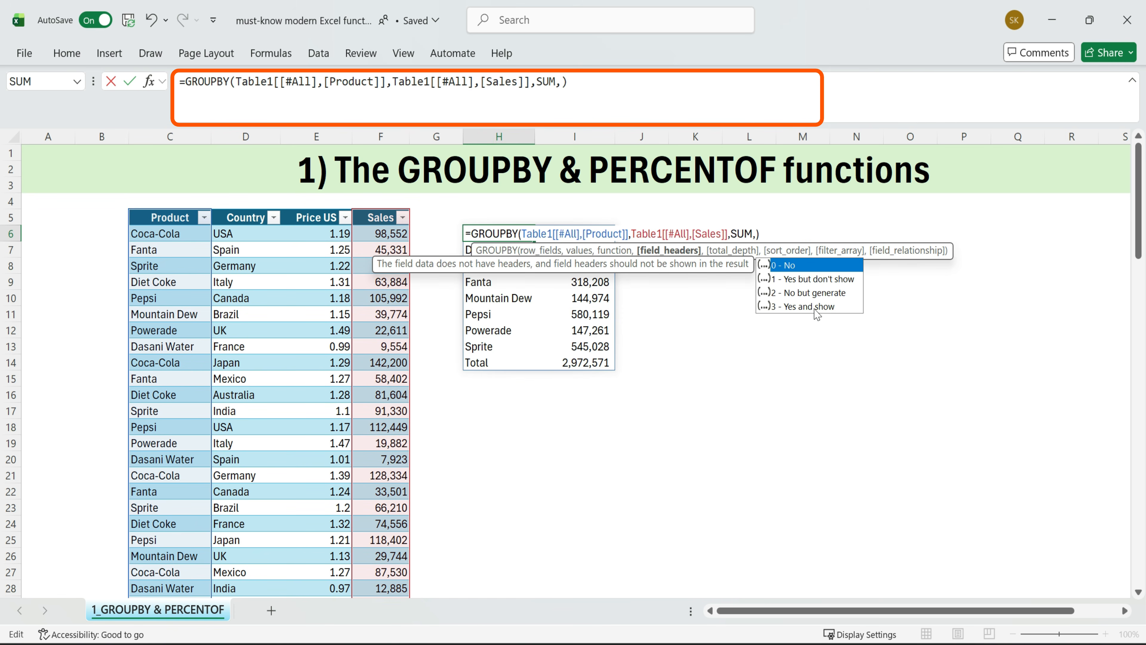
{"action": "double_click", "coordinate": [799, 307]}
{"action": "type", "text": ","}
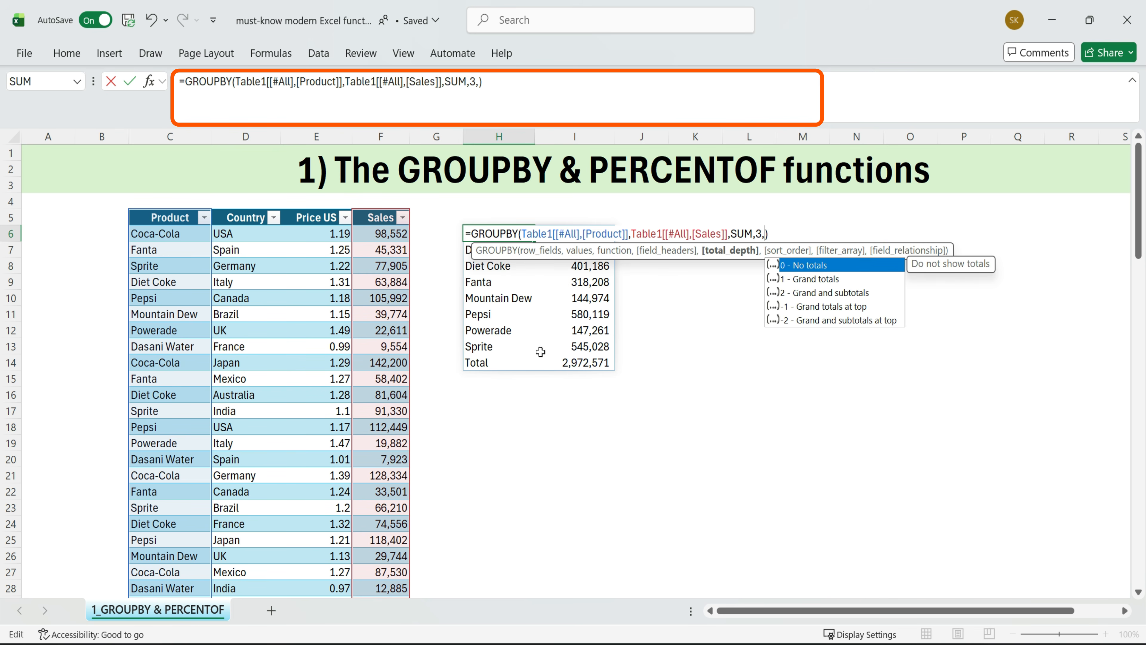
{"action": "double_click", "coordinate": [815, 266]}
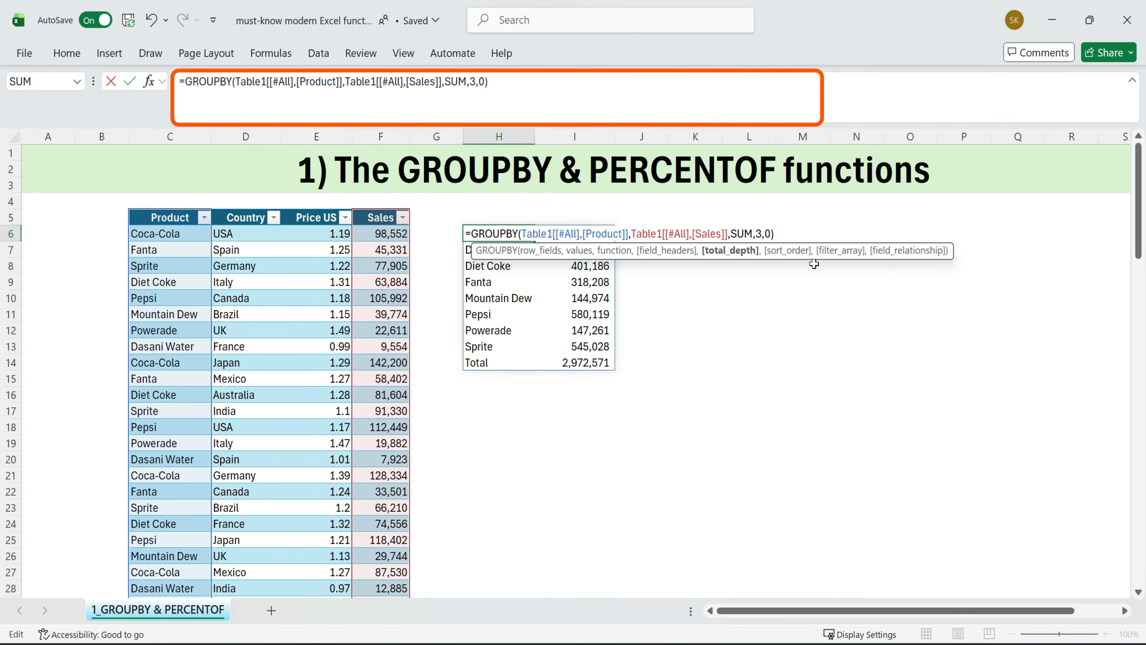
{"action": "key", "text": "Return"}
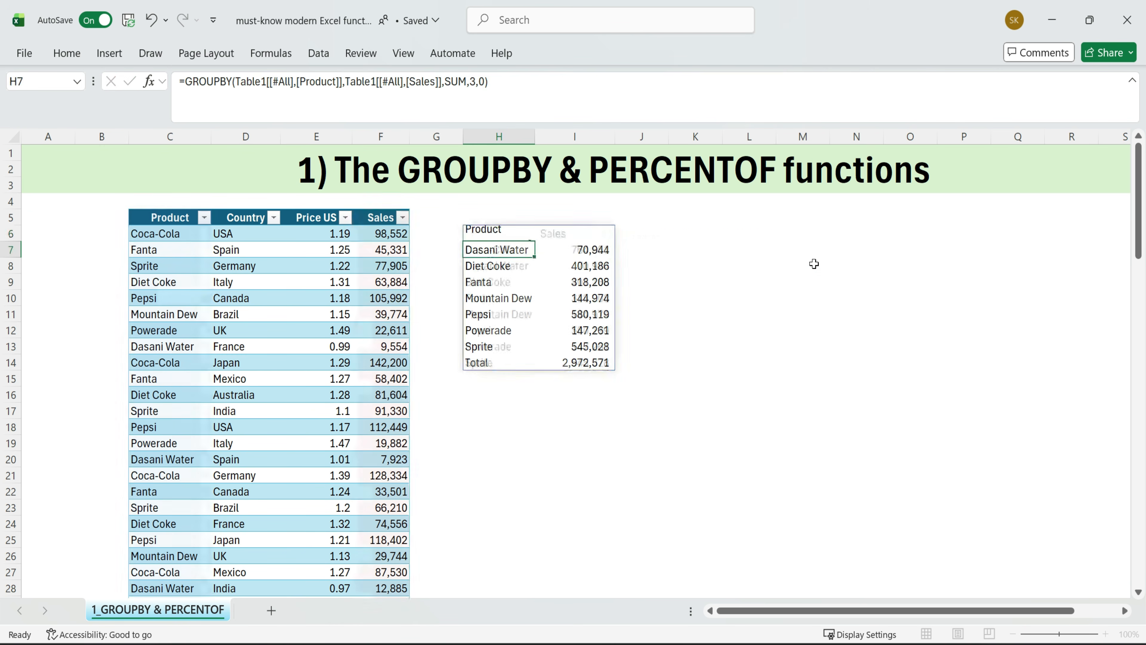
Examine the header row and the sales values per product in the grouped result H6:I14
{"action": "left_click_drag", "start_coordinate": [503, 231], "coordinate": [593, 231]}
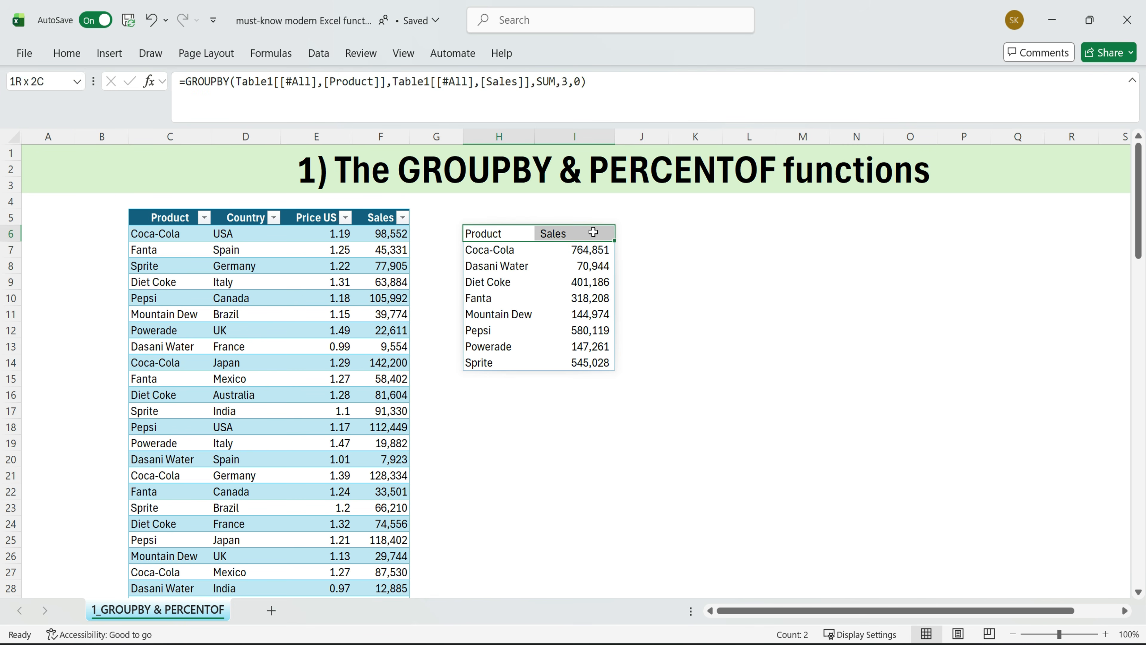
{"action": "left_click_drag", "start_coordinate": [499, 251], "coordinate": [594, 361]}
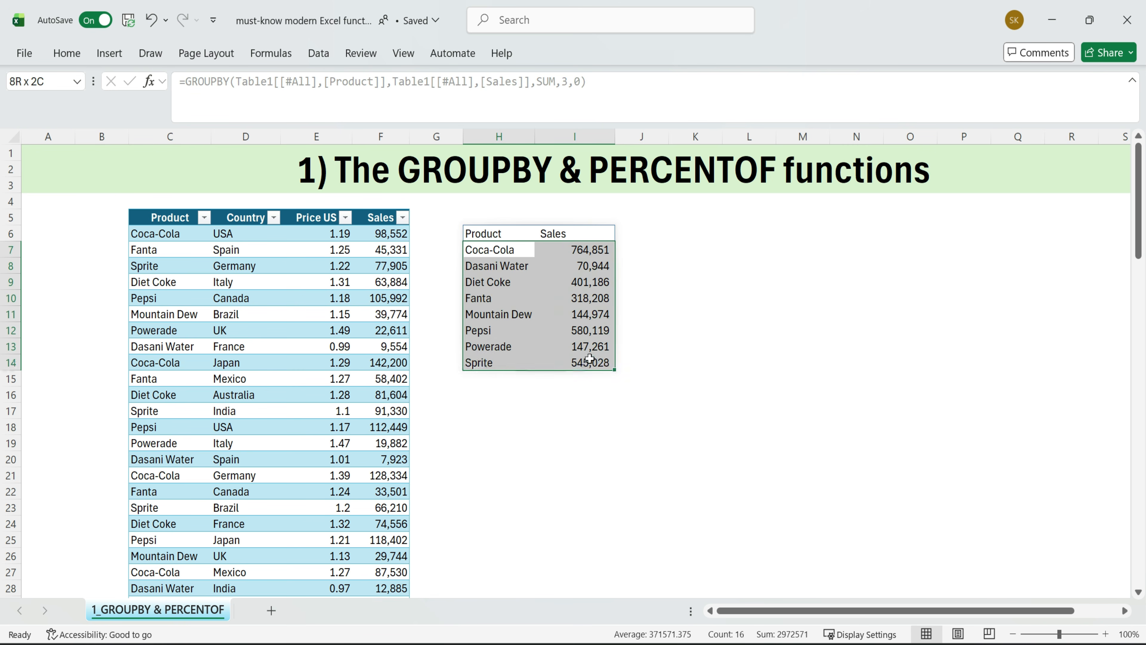
{"action": "left_click", "coordinate": [731, 236]}
{"action": "left_click_drag", "start_coordinate": [469, 233], "coordinate": [609, 381]}
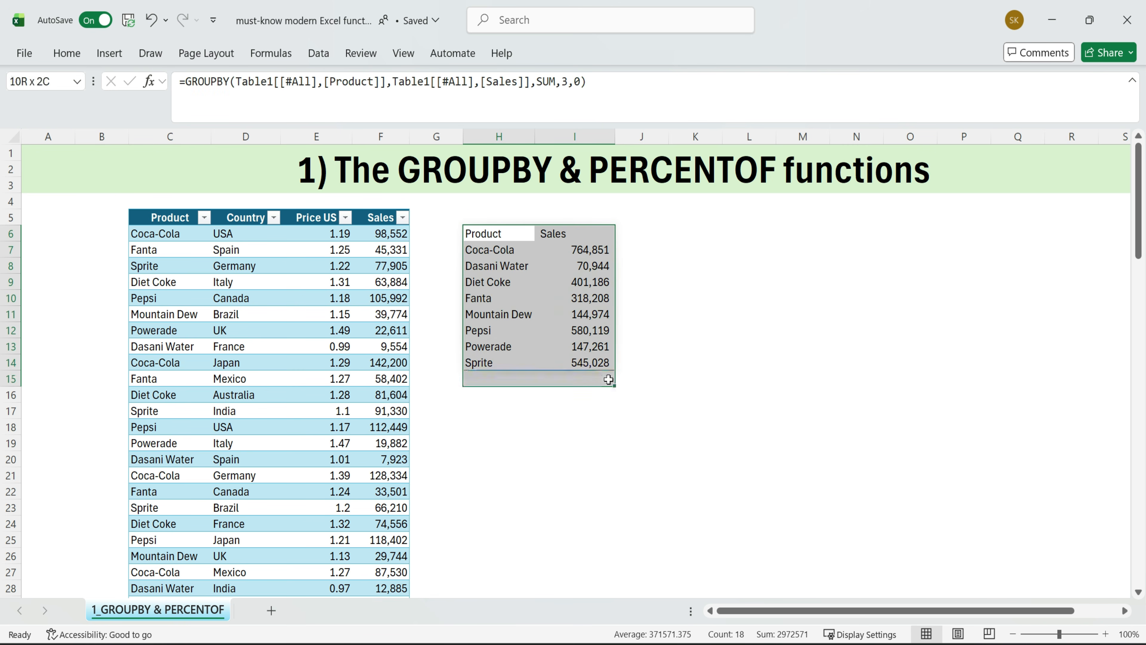
{"action": "left_click", "coordinate": [636, 247]}
{"action": "left_click_drag", "start_coordinate": [584, 232], "coordinate": [586, 356]}
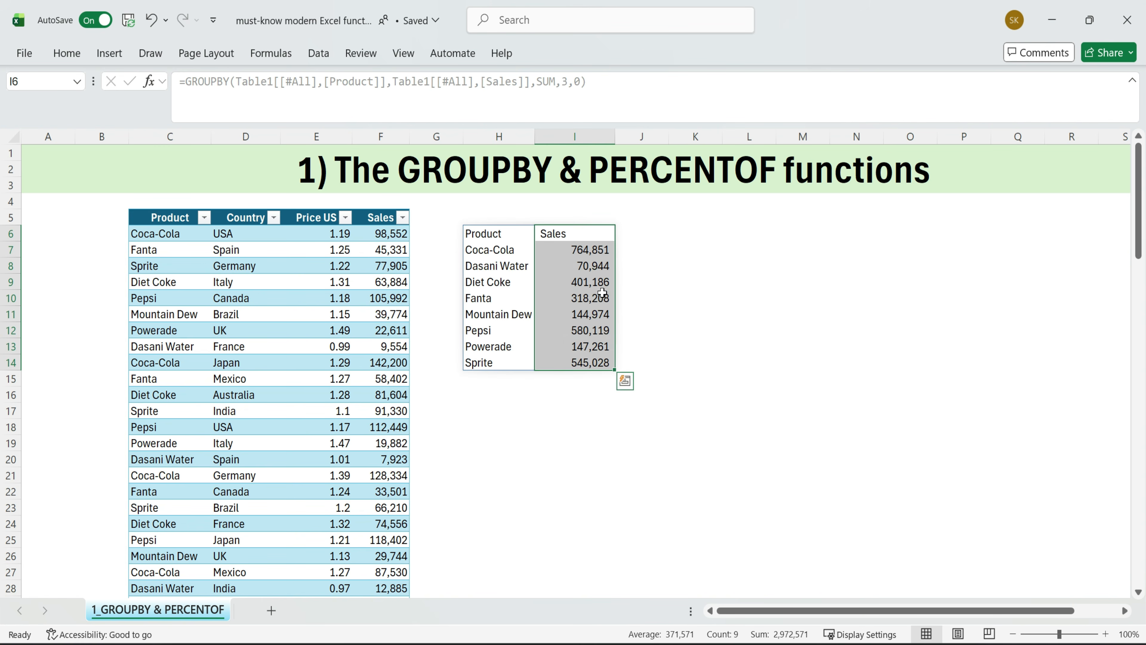
{"action": "left_click", "coordinate": [655, 281]}
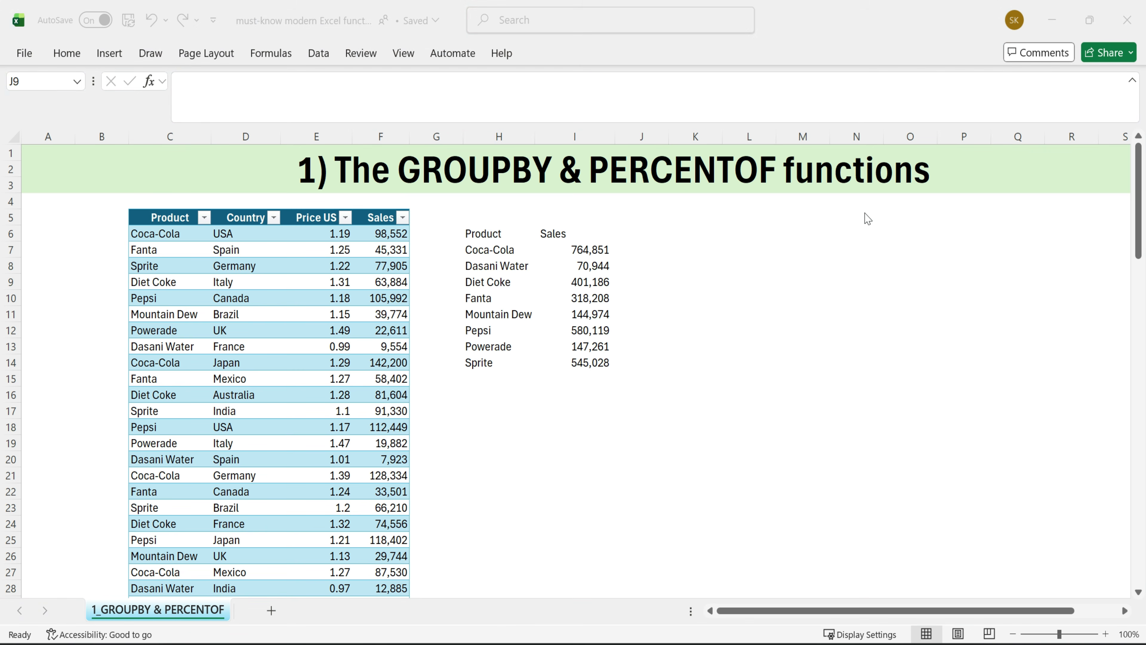
{"action": "left_click", "coordinate": [668, 276]}
{"action": "left_click_drag", "start_coordinate": [586, 249], "coordinate": [586, 361]}
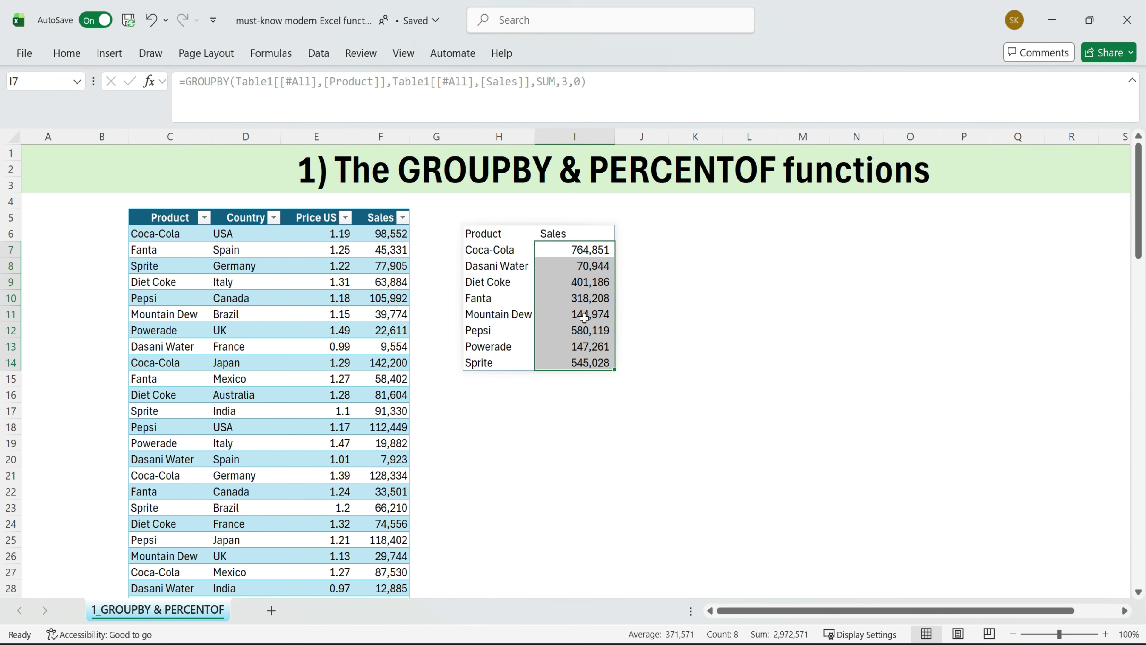
Enter =PERCENTOF(I7,$I$7:$I$14) in J7 and fill it down to J14 for all products
{"action": "left_click", "coordinate": [640, 248]}
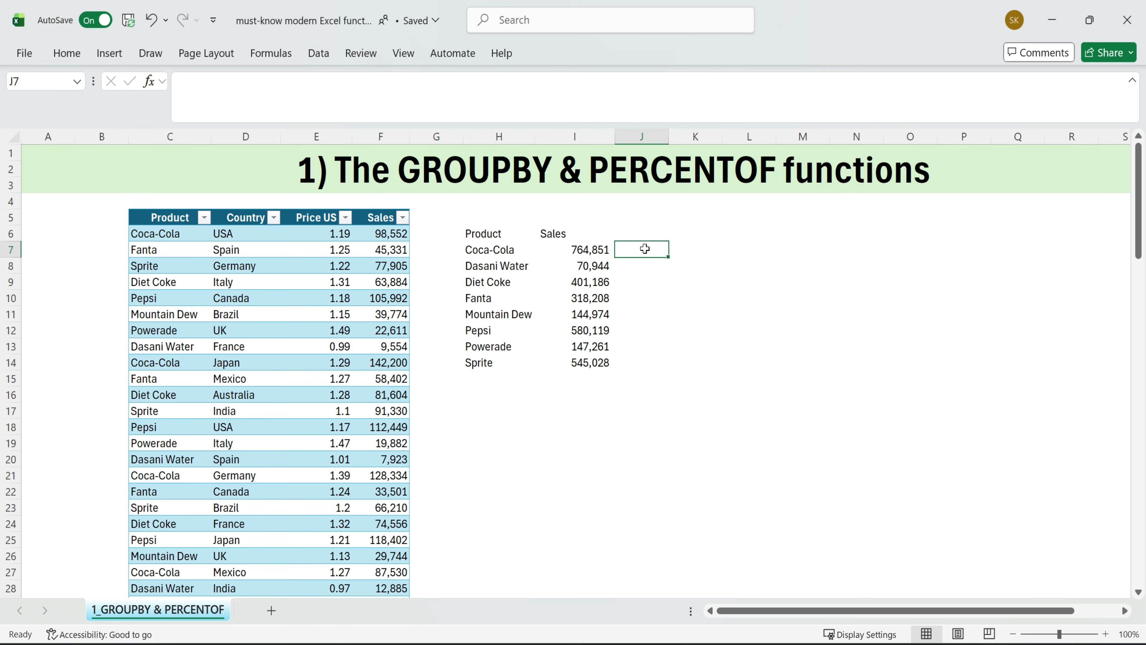
{"action": "type", "text": "=per"}
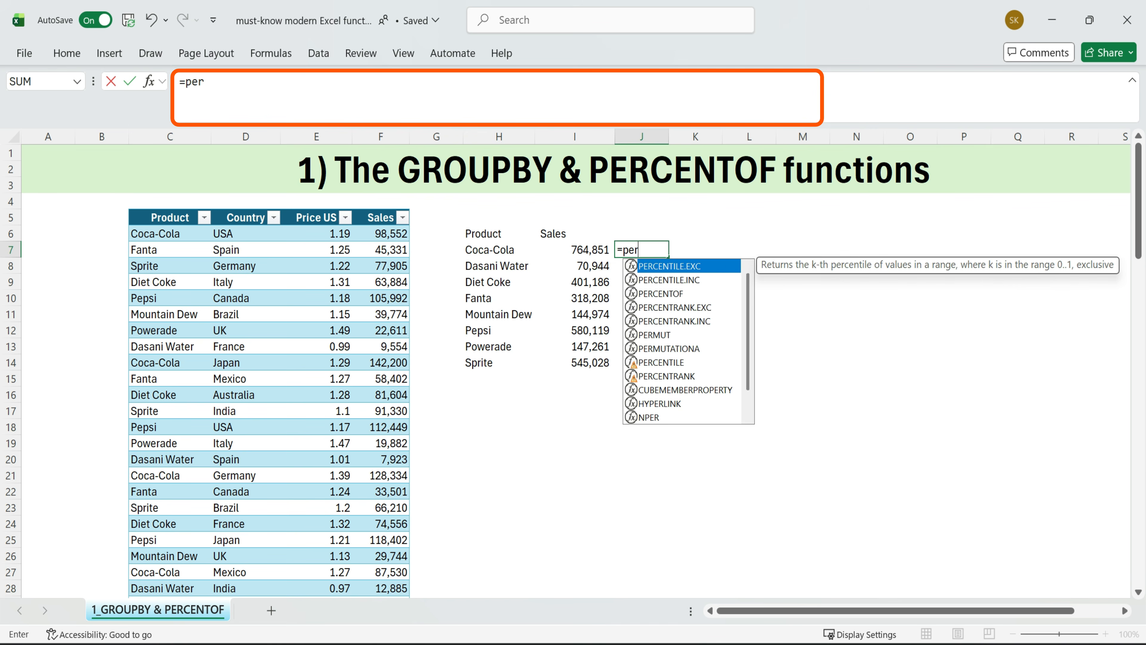
{"action": "double_click", "coordinate": [678, 294]}
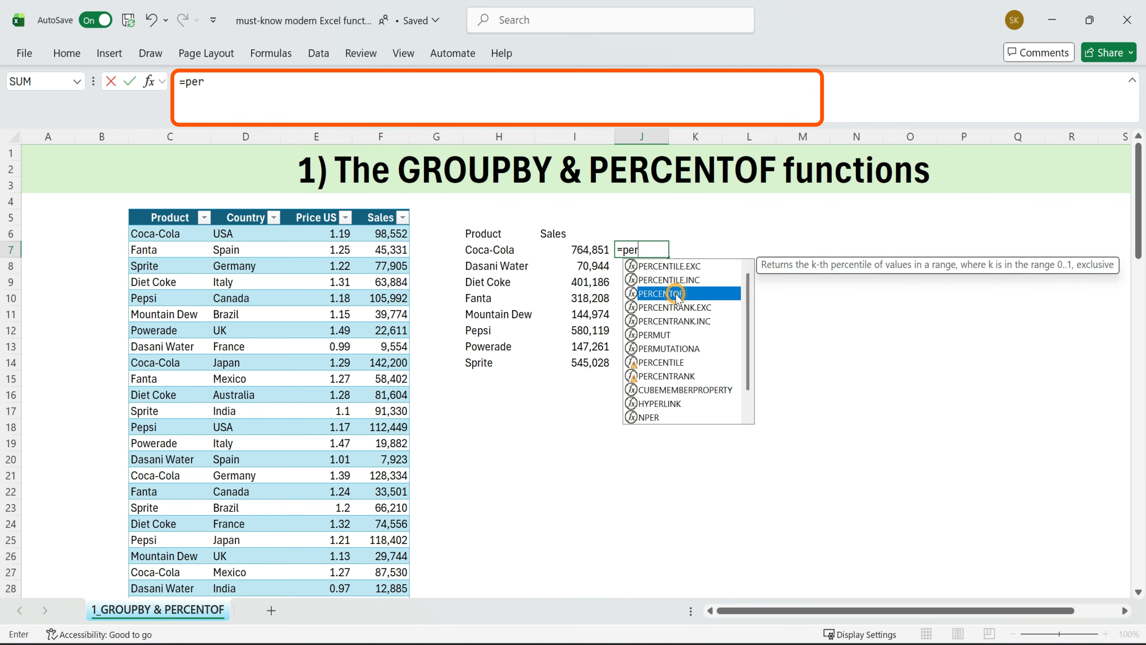
{"action": "left_click", "coordinate": [599, 250]}
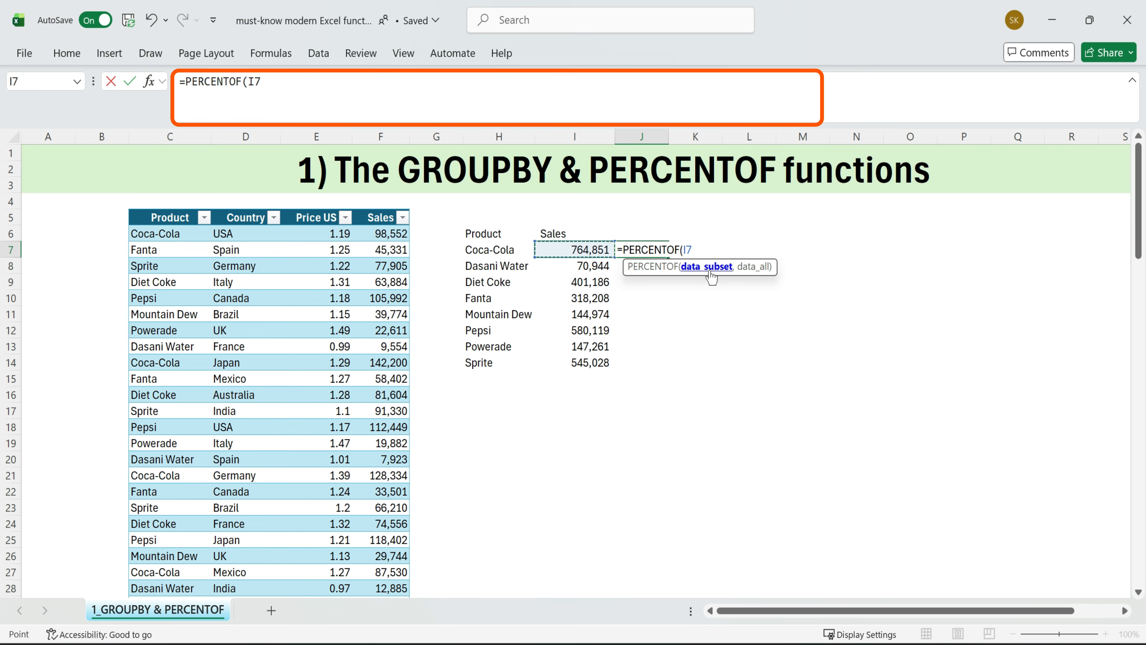
{"action": "type", "text": ","}
{"action": "left_click_drag", "start_coordinate": [591, 249], "coordinate": [605, 361]}
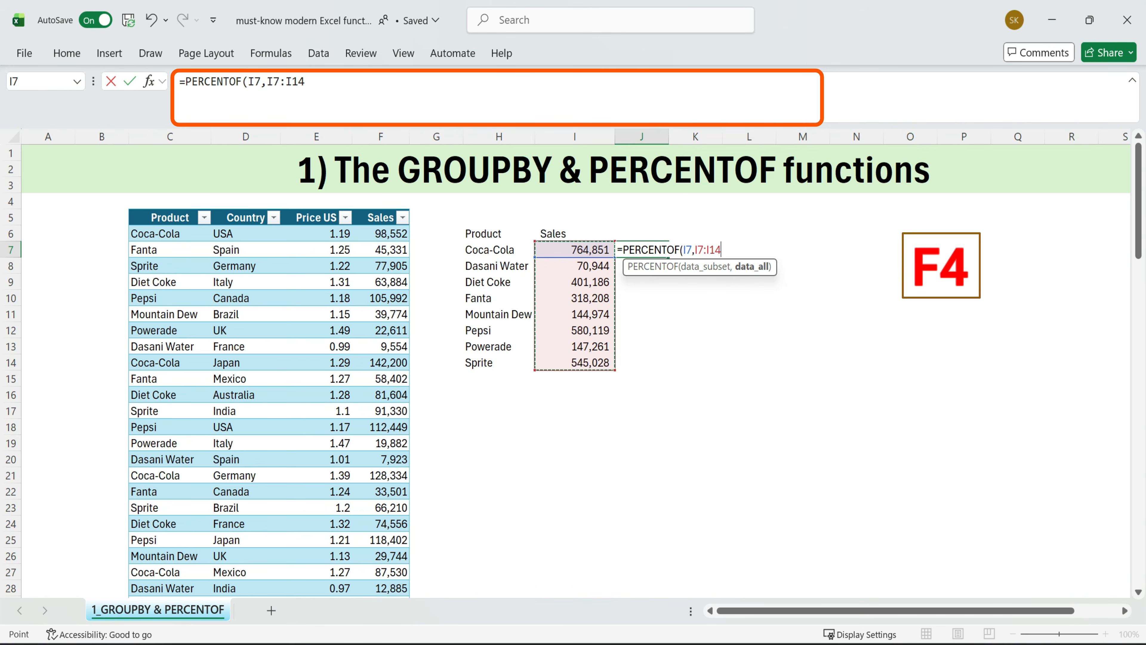
{"action": "key", "text": "F4"}
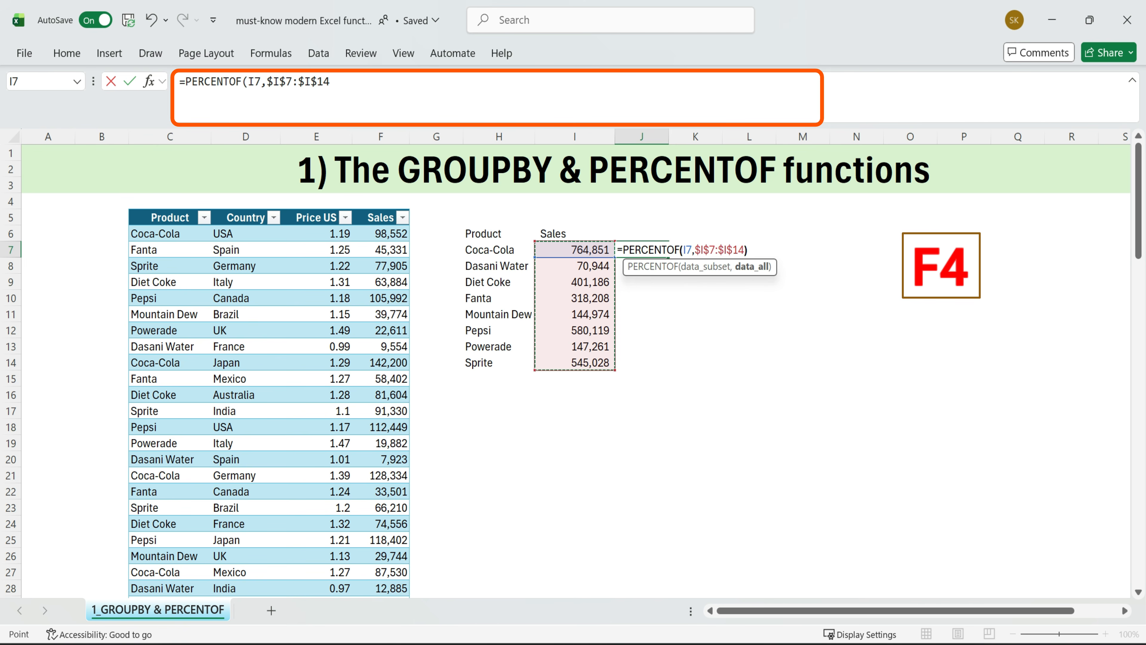
{"action": "type", "text": ")"}
{"action": "key", "text": "Return"}
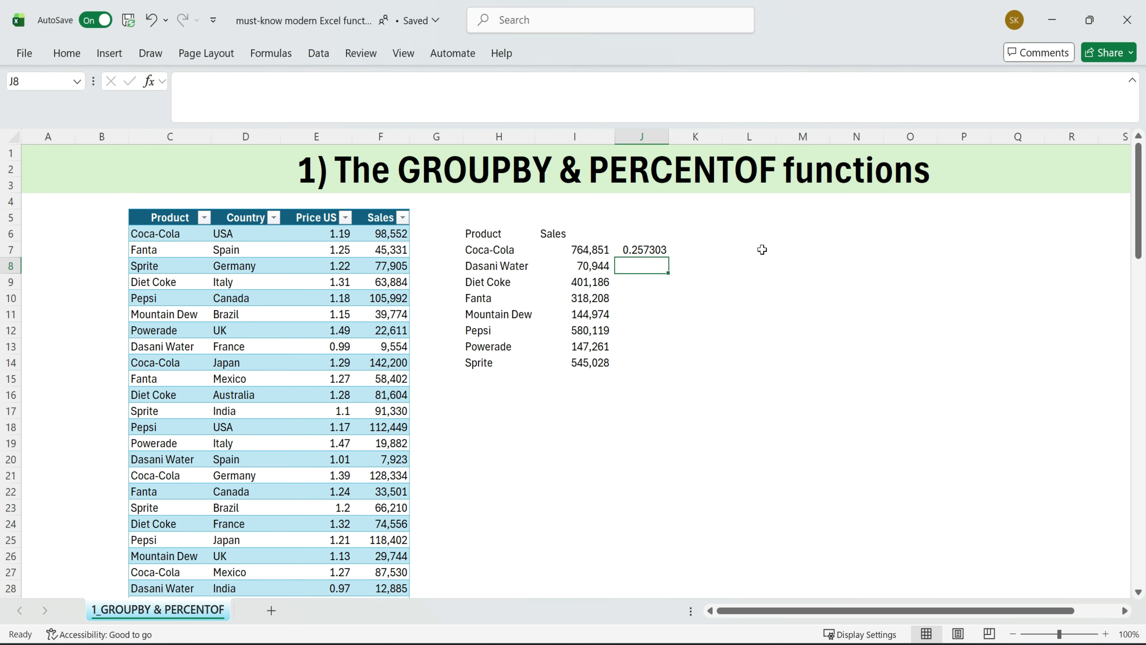
{"action": "left_click", "coordinate": [642, 245]}
{"action": "left_click_drag", "start_coordinate": [670, 257], "coordinate": [659, 364]}
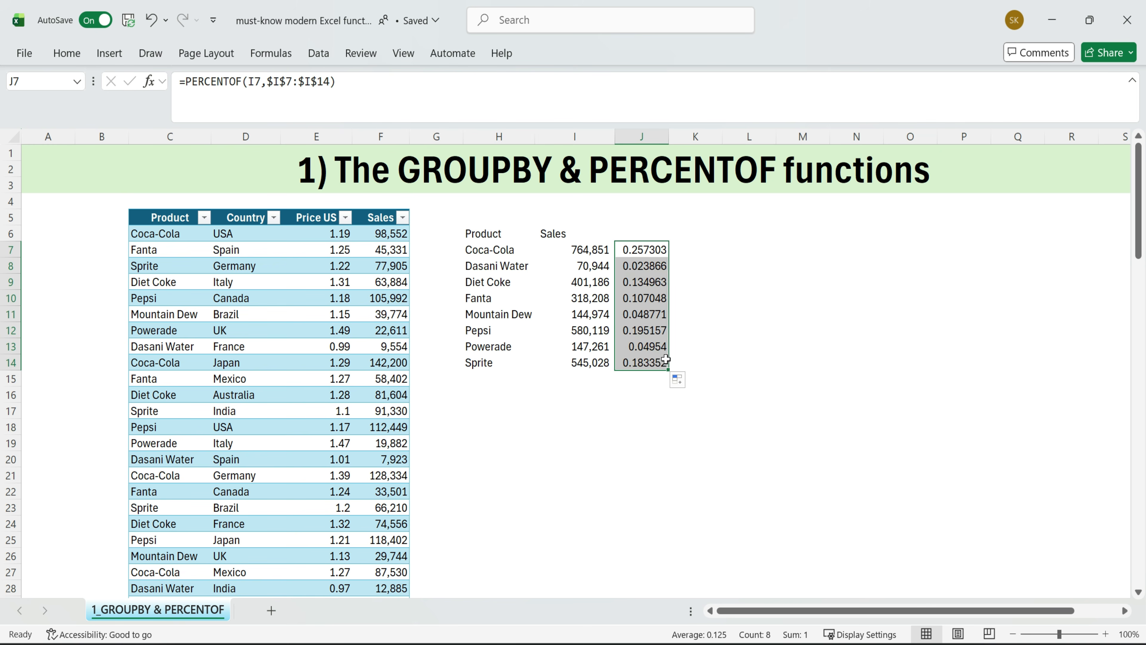
Add up the product shares in J15 with a SUM of J7:J14
{"action": "left_click", "coordinate": [637, 378]}
{"action": "type", "text": "=sum"}
{"action": "key", "text": "Tab"}
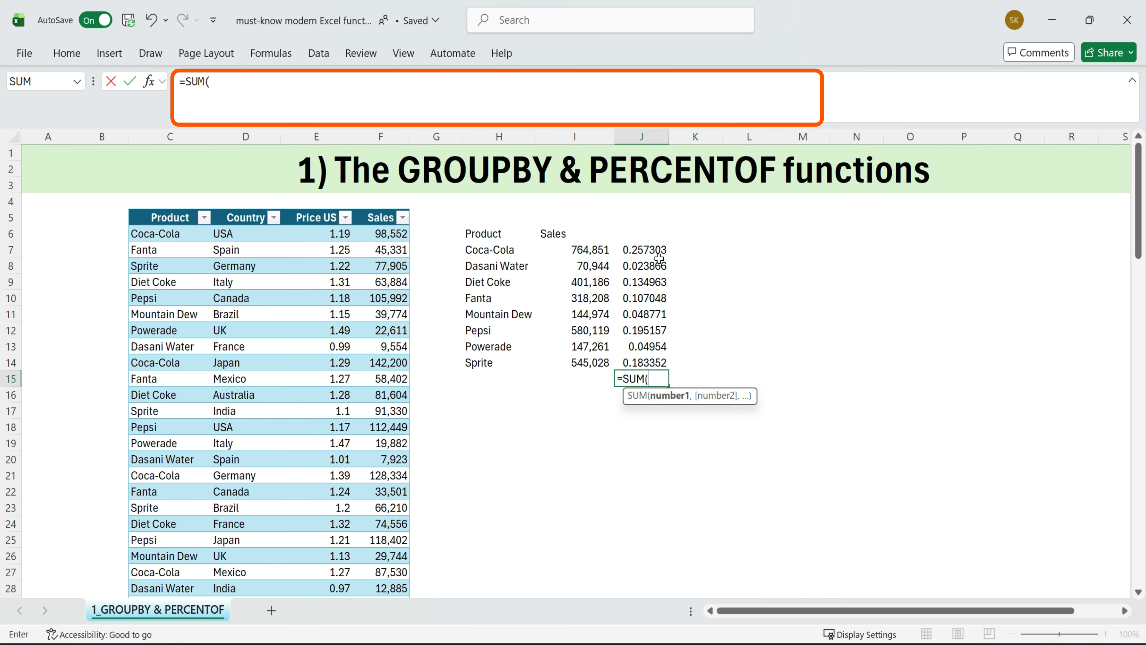
{"action": "left_click_drag", "start_coordinate": [659, 249], "coordinate": [652, 358]}
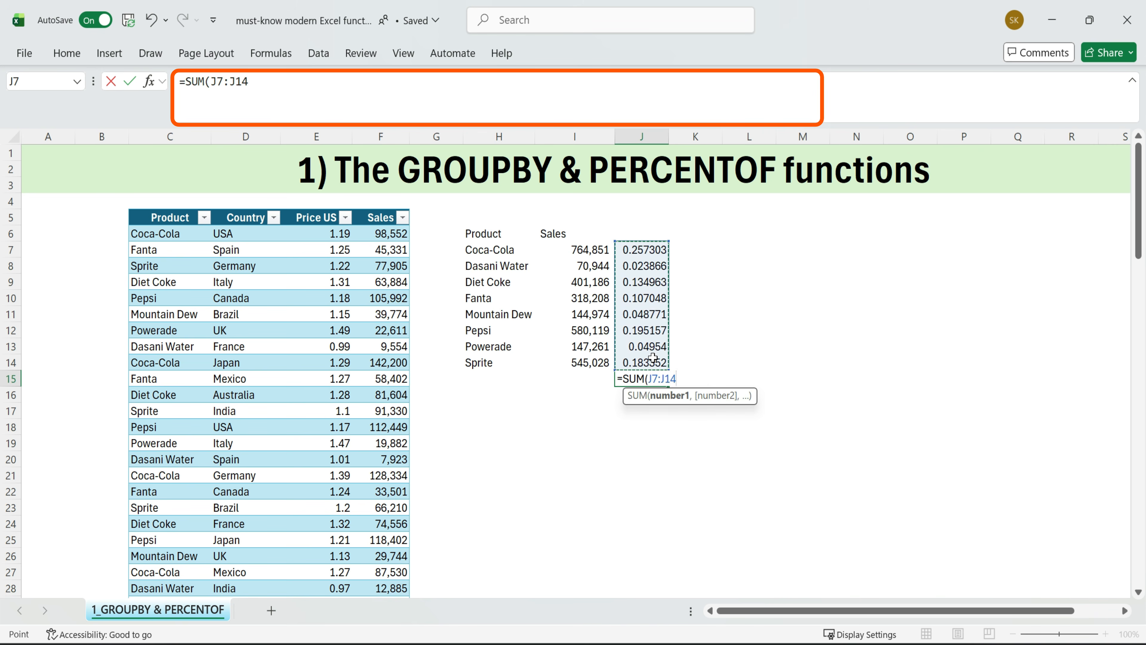
{"action": "key", "text": "Return"}
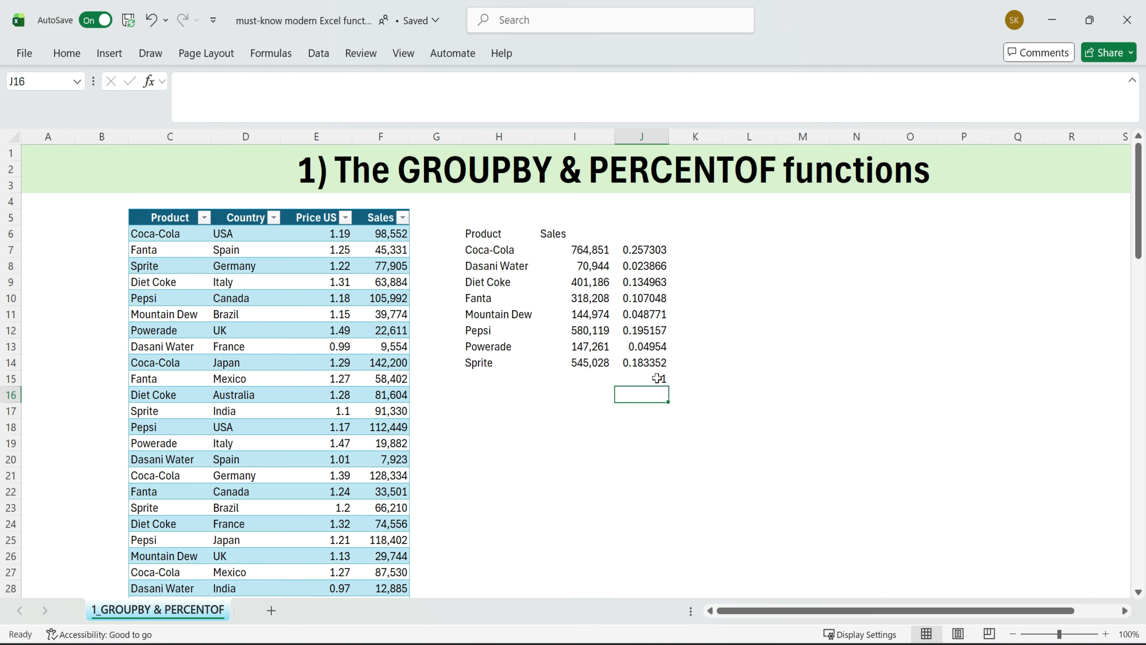
{"action": "left_click", "coordinate": [656, 380]}
Format the shares in J7:J15 as percentages and check those of Coca-Cola, Dasani Water and Diet Coke
{"action": "left_click_drag", "start_coordinate": [656, 249], "coordinate": [659, 379]}
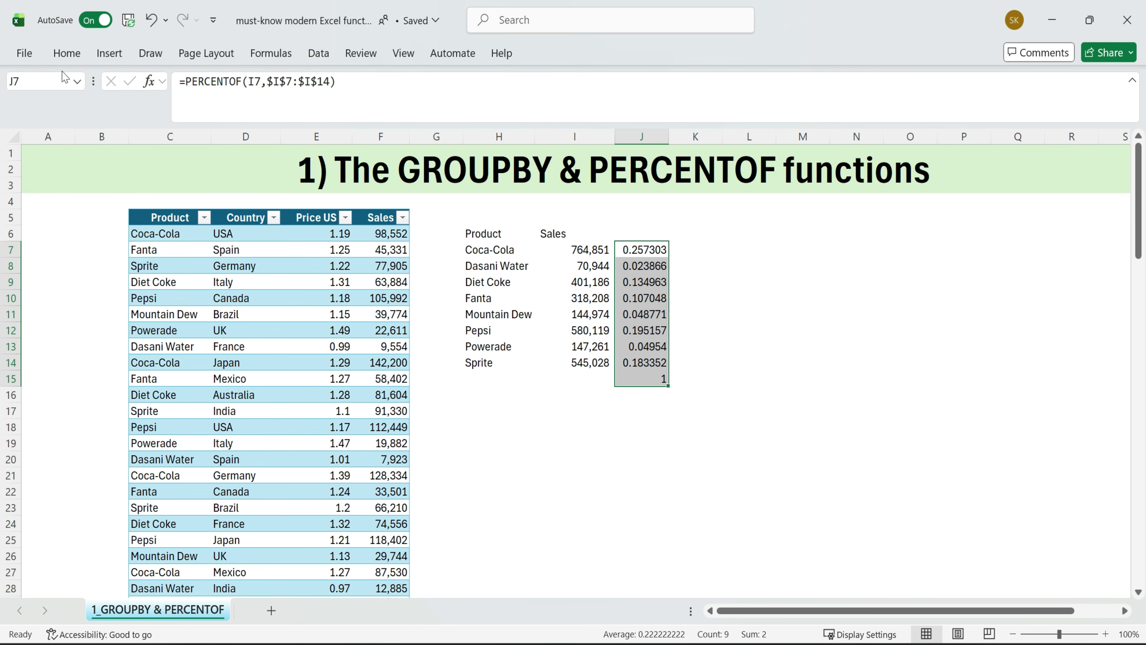
{"action": "left_click", "coordinate": [67, 53]}
{"action": "left_click", "coordinate": [495, 100]}
{"action": "left_click", "coordinate": [740, 265]}
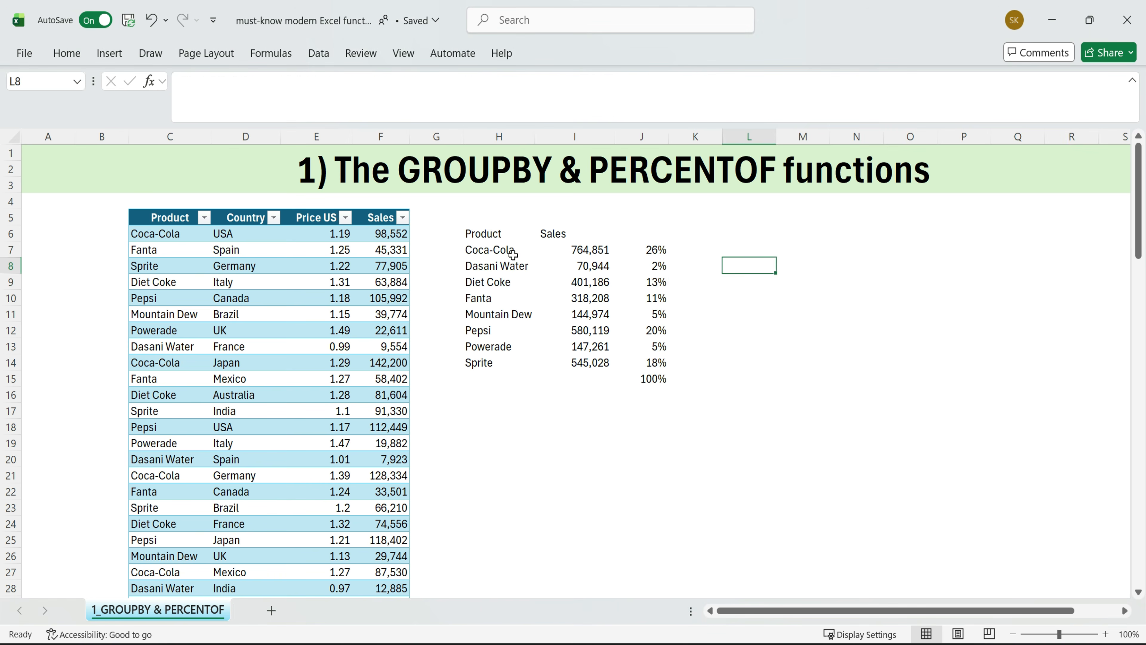
{"action": "left_click", "coordinate": [490, 250]}
{"action": "left_click", "coordinate": [640, 249]}
{"action": "left_click", "coordinate": [492, 267]}
{"action": "left_click", "coordinate": [654, 264]}
{"action": "left_click", "coordinate": [489, 284]}
{"action": "left_click", "coordinate": [650, 283]}
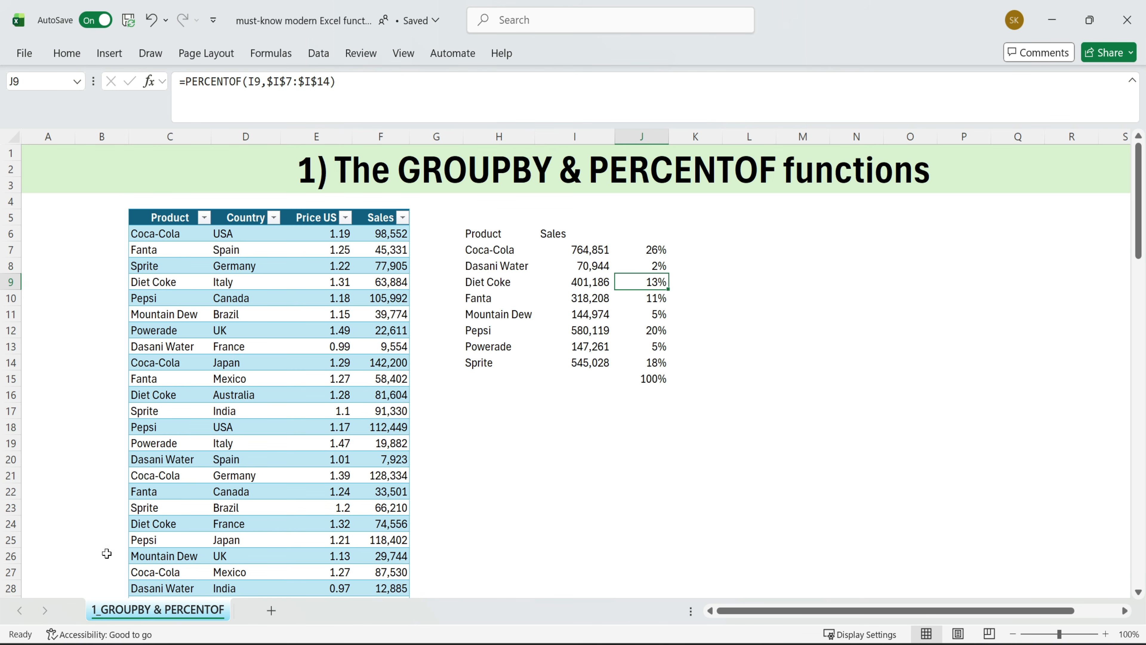
Apply all borders to the product summary in H6:J15
{"action": "left_click_drag", "start_coordinate": [492, 235], "coordinate": [660, 378]}
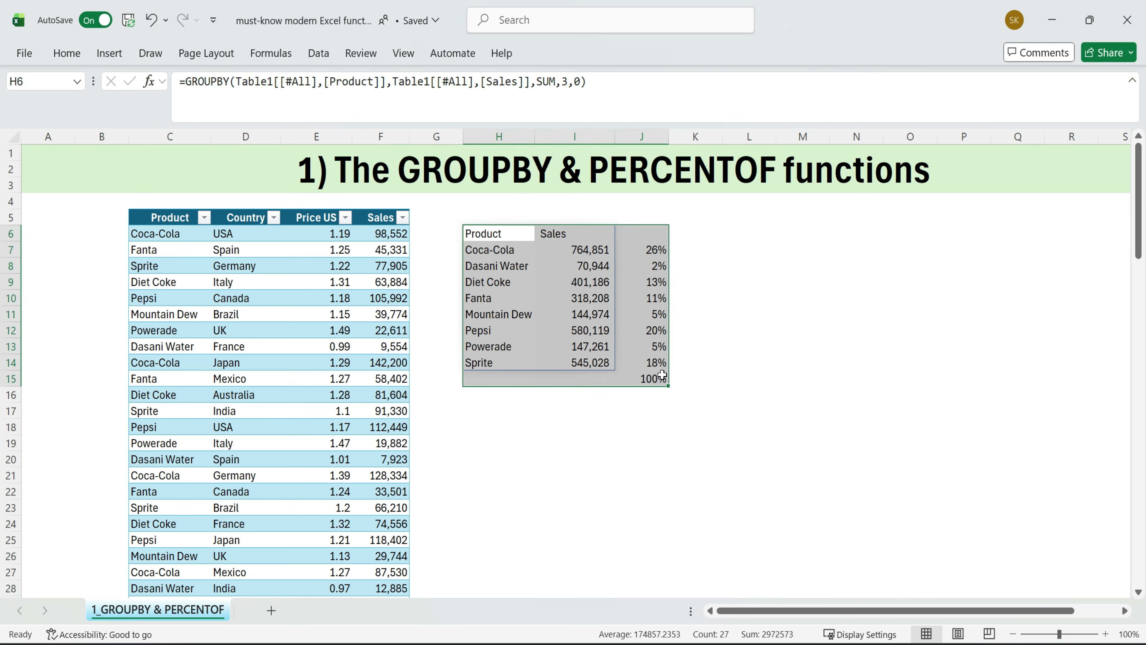
{"action": "left_click", "coordinate": [66, 52]}
{"action": "left_click", "coordinate": [202, 111]}
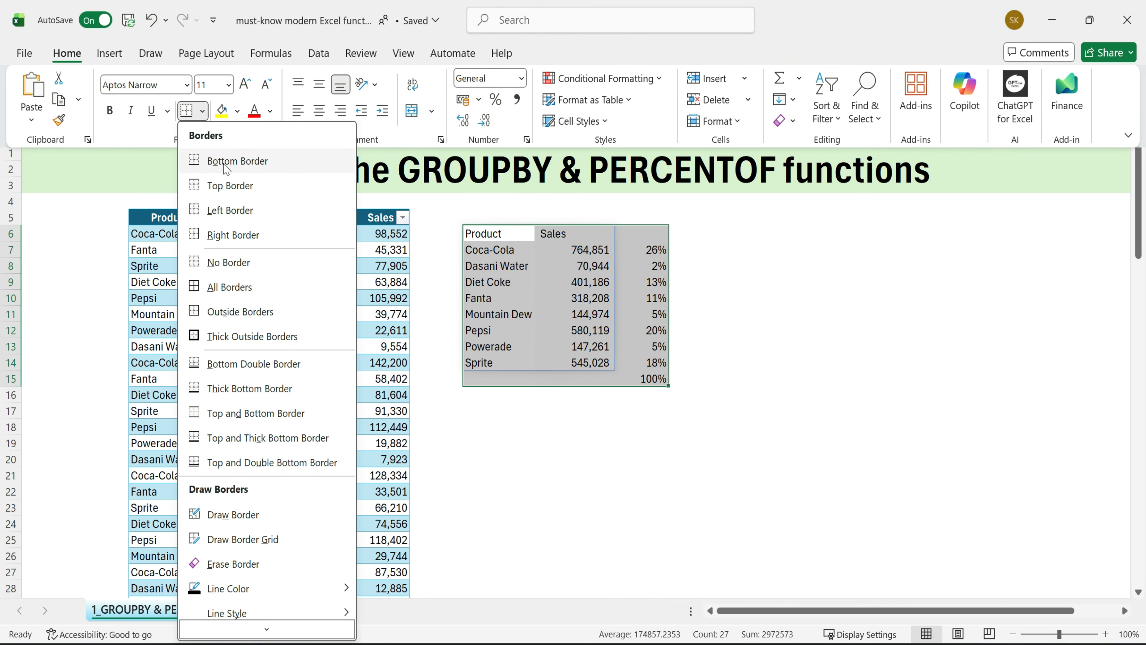
{"action": "left_click", "coordinate": [231, 294]}
Shade the summary's header row H6:J6 light blue
{"action": "left_click_drag", "start_coordinate": [573, 234], "coordinate": [640, 234]}
{"action": "left_click", "coordinate": [66, 53]}
{"action": "left_click", "coordinate": [237, 111]}
{"action": "left_click", "coordinate": [312, 180]}
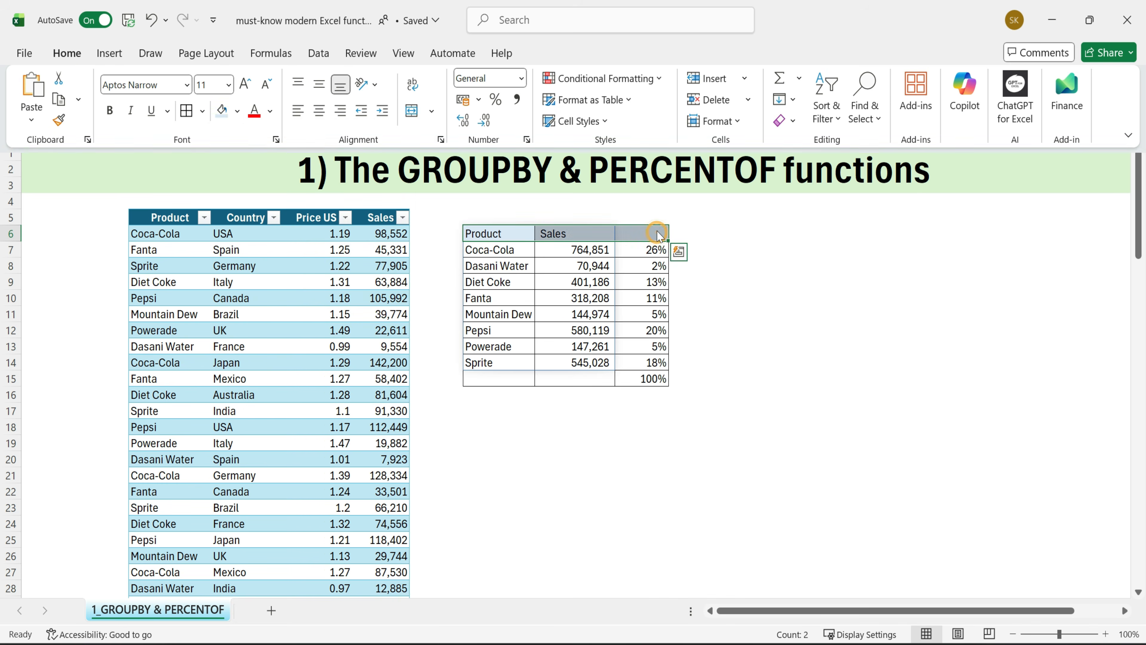
Enter the header "% of Sales" in J6 above the product shares
{"action": "left_click", "coordinate": [642, 234]}
{"action": "type", "text": "% od"}
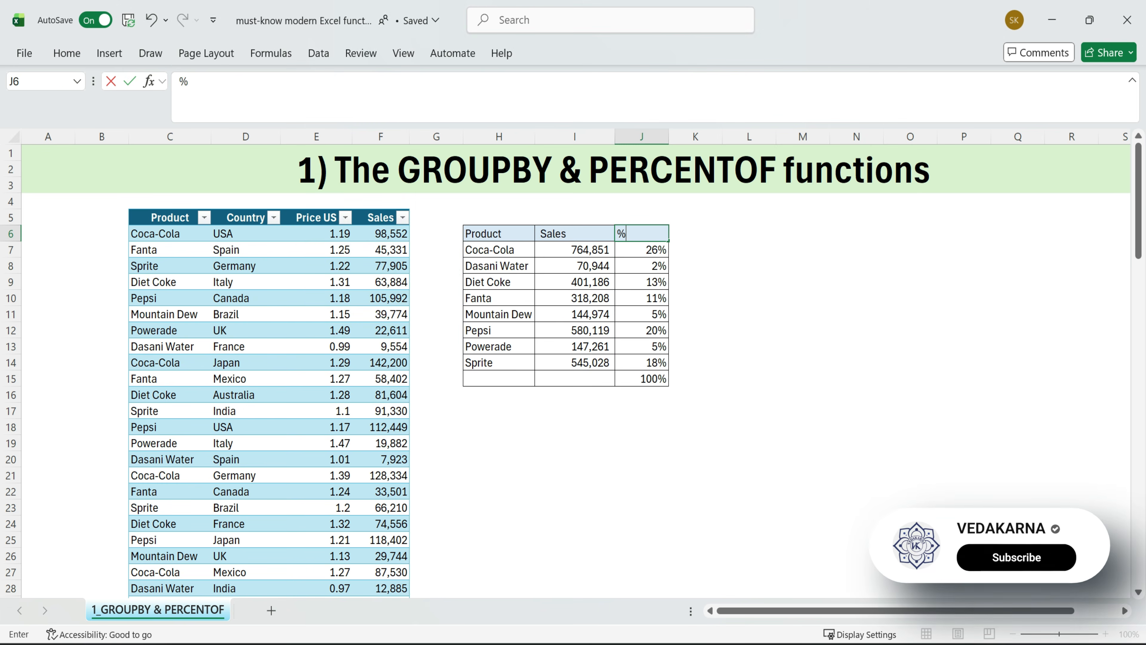
{"action": "key", "text": "BackSpace"}
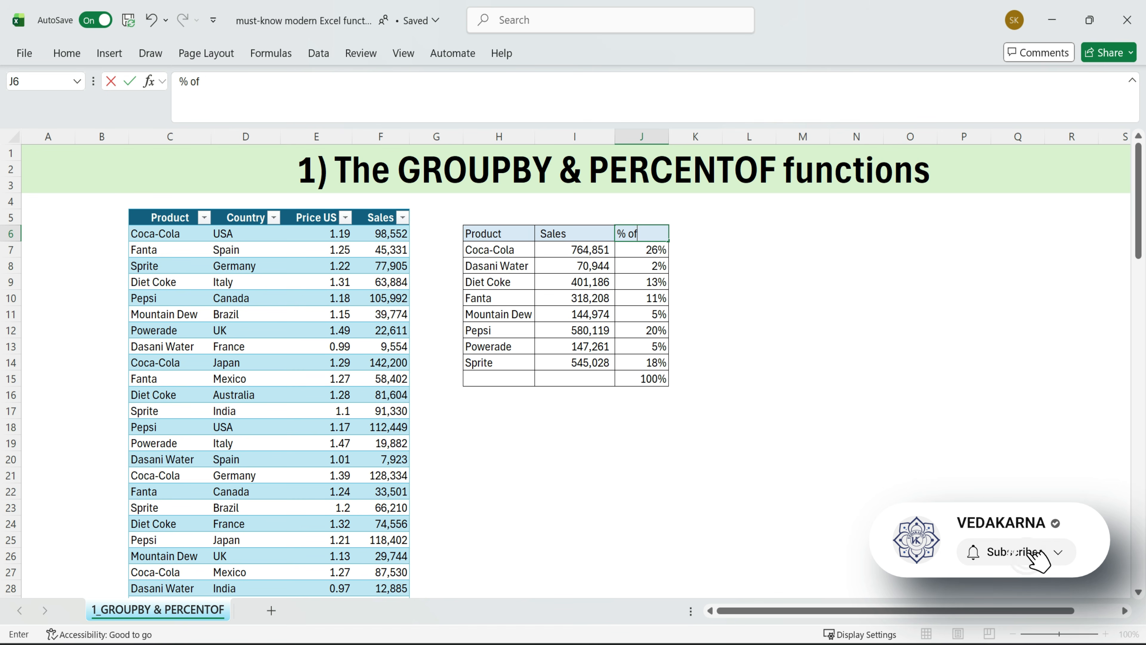
{"action": "type", "text": "f Sales"}
{"action": "key", "text": "Return"}
{"action": "left_click", "coordinate": [704, 315]}
{"action": "left_click_drag", "start_coordinate": [463, 220], "coordinate": [697, 332]}
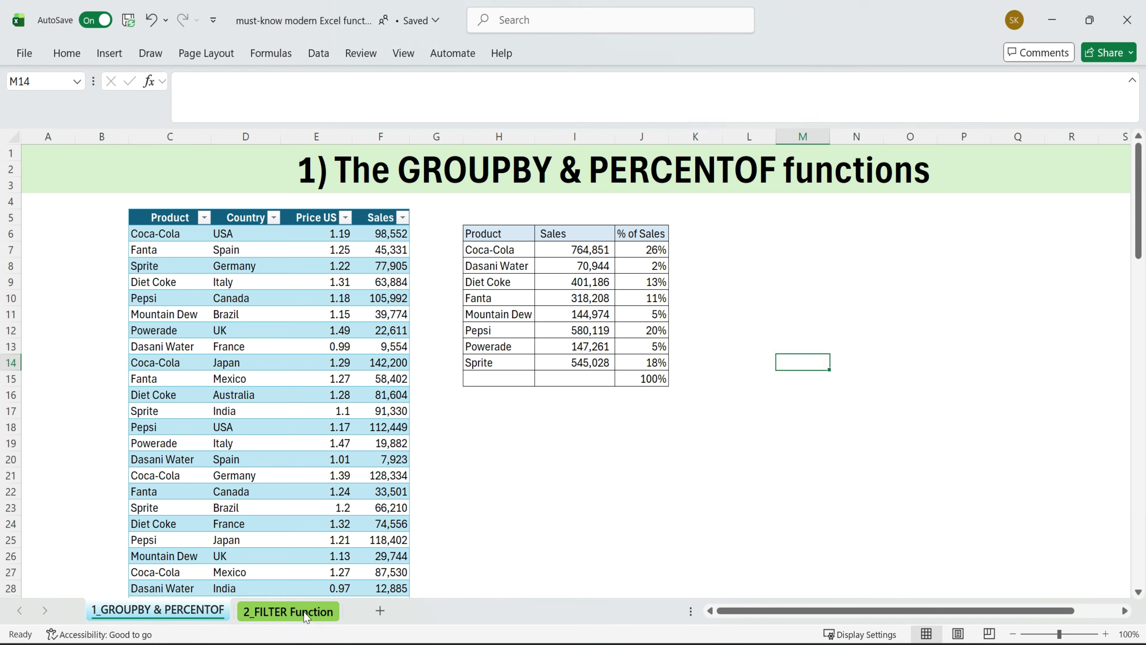
Open the 2_FILTER Function sheet
{"action": "left_click", "coordinate": [308, 612]}
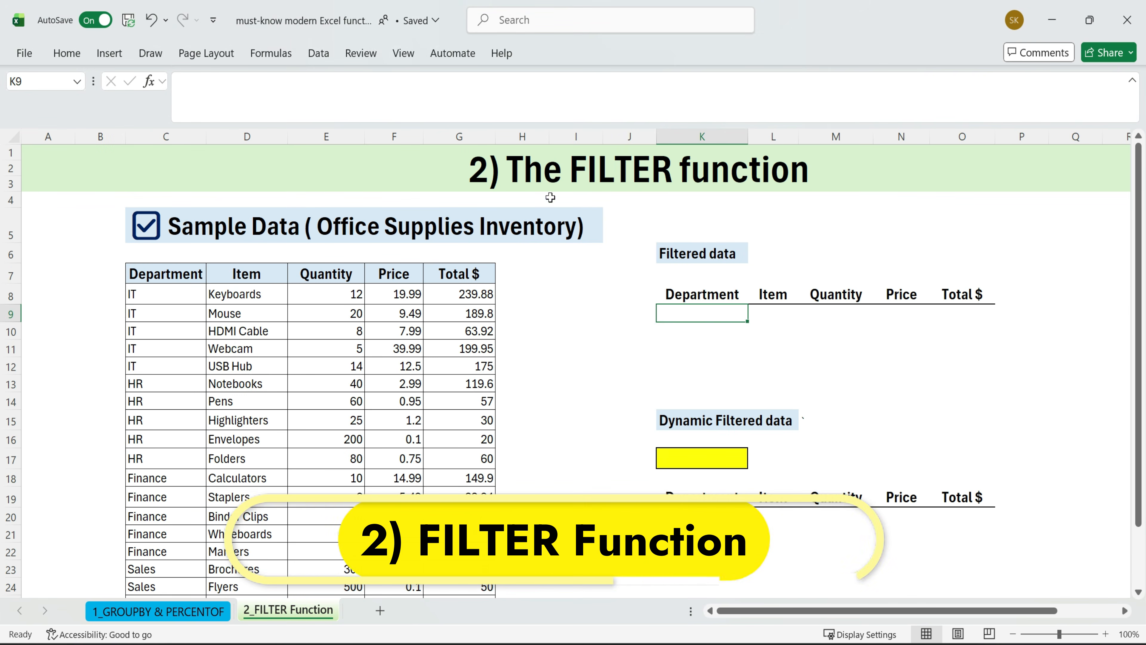
{"action": "key", "text": "Up"}
{"action": "key", "text": "Up"}
{"action": "key", "text": "Up"}
{"action": "key", "text": "Up"}
{"action": "key", "text": "Left"}
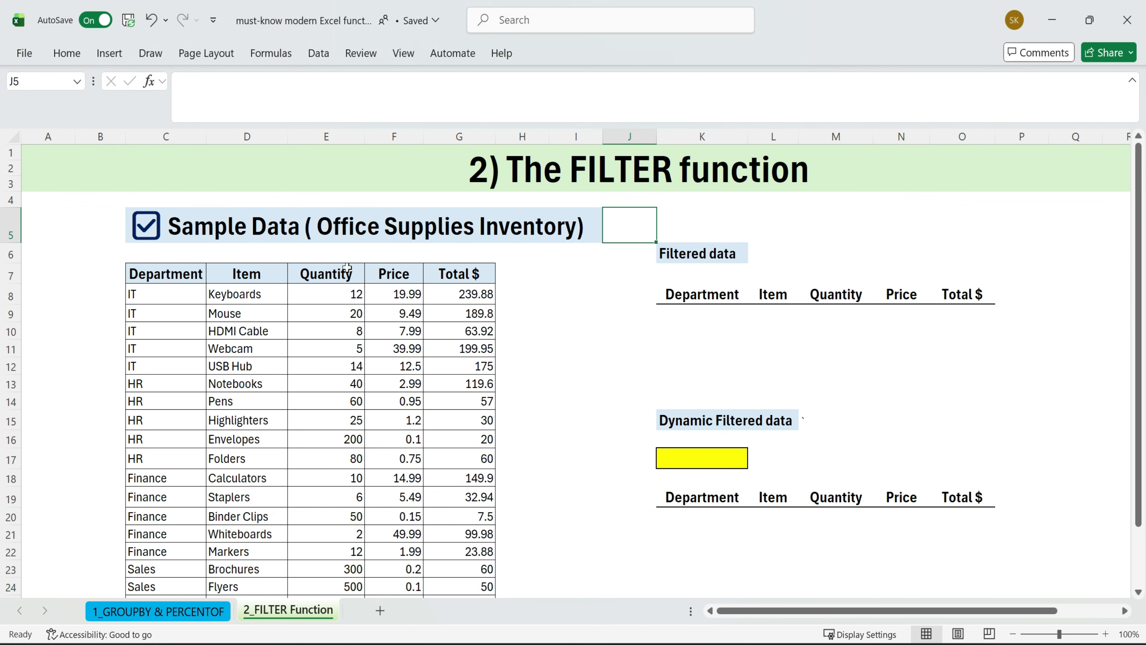
Examine the departments and items in the office supplies inventory table and the Filtered data area
{"action": "left_click", "coordinate": [186, 229]}
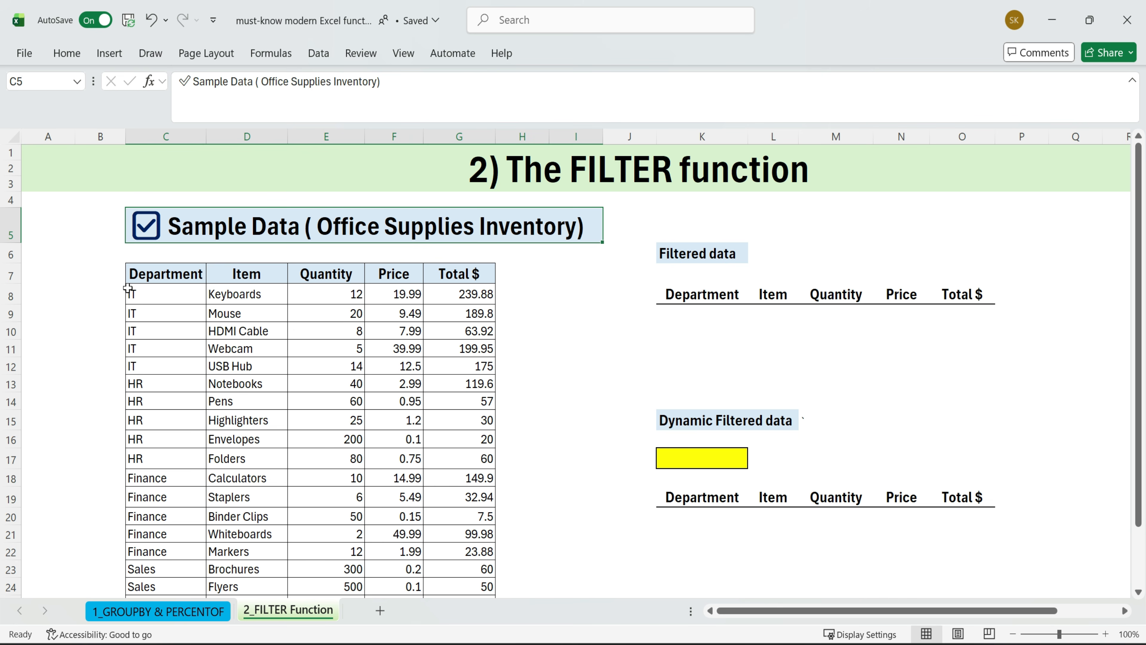
{"action": "mouse_move", "coordinate": [145, 273]}
{"action": "left_mouse_down"}
{"action": "mouse_move", "coordinate": [456, 332]}
{"action": "mouse_move", "coordinate": [456, 569]}
{"action": "left_mouse_up"}
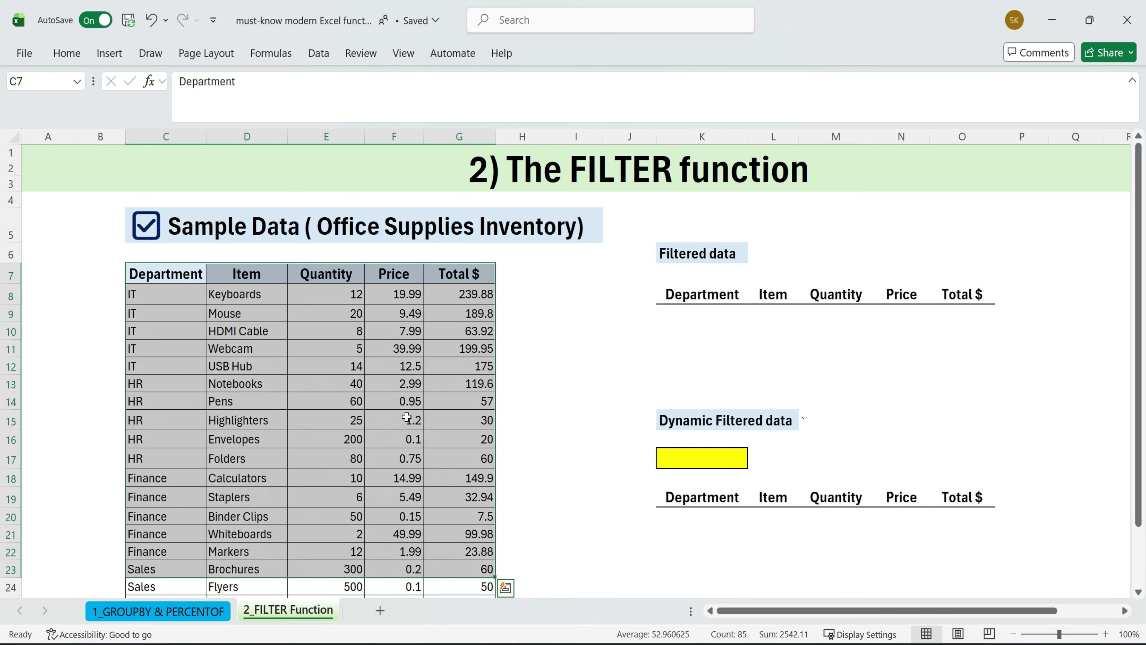
{"action": "scroll", "coordinate": [406, 417], "scroll_direction": "down", "scroll_amount": 2}
{"action": "scroll", "coordinate": [209, 346], "scroll_direction": "up", "scroll_amount": 1}
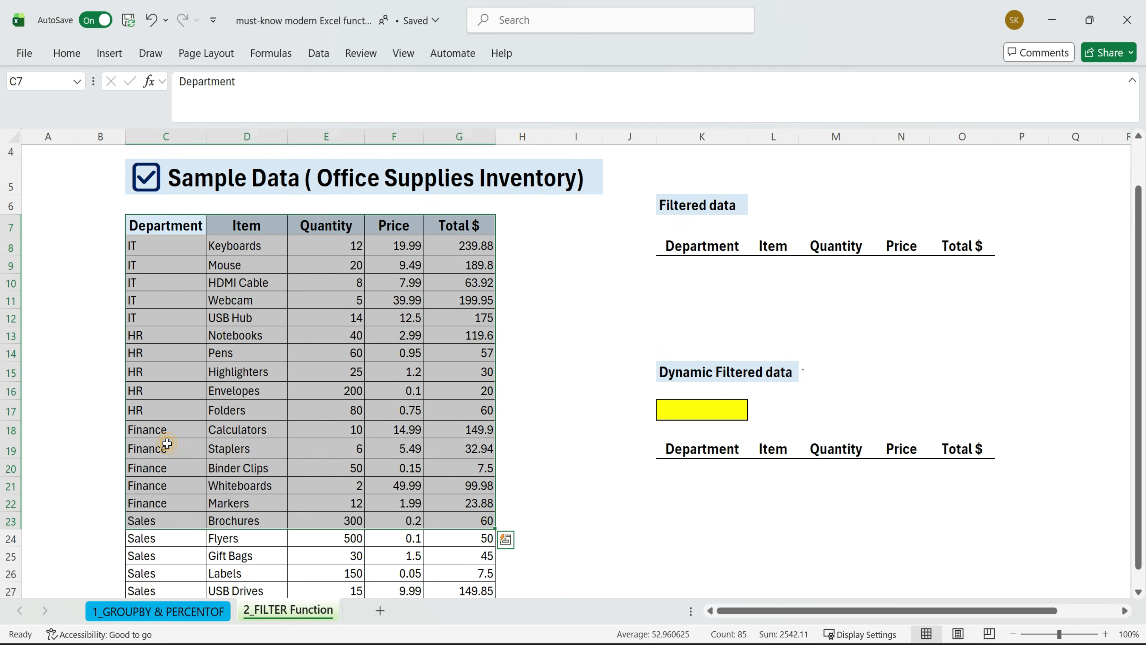
{"action": "left_click_drag", "start_coordinate": [167, 444], "coordinate": [167, 503]}
{"action": "left_click", "coordinate": [167, 538]}
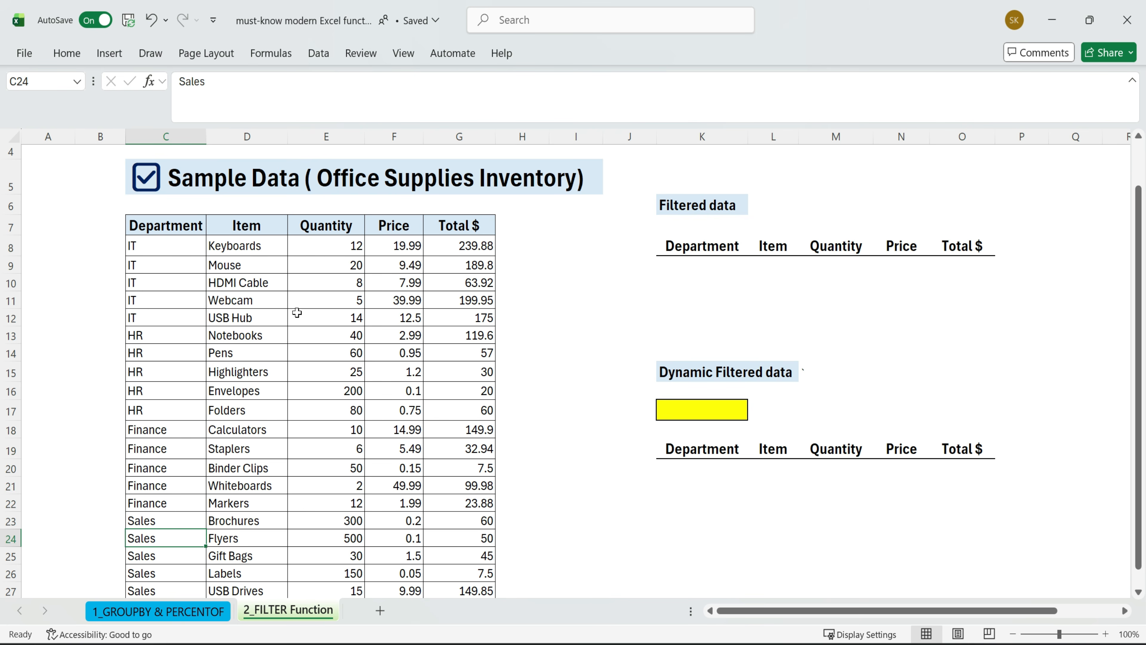
{"action": "scroll", "coordinate": [297, 313], "scroll_direction": "up", "scroll_amount": 1}
{"action": "left_click", "coordinate": [222, 345]}
{"action": "scroll", "coordinate": [318, 344], "scroll_direction": "down", "scroll_amount": 1}
{"action": "left_click", "coordinate": [218, 432]}
{"action": "left_click", "coordinate": [679, 204]}
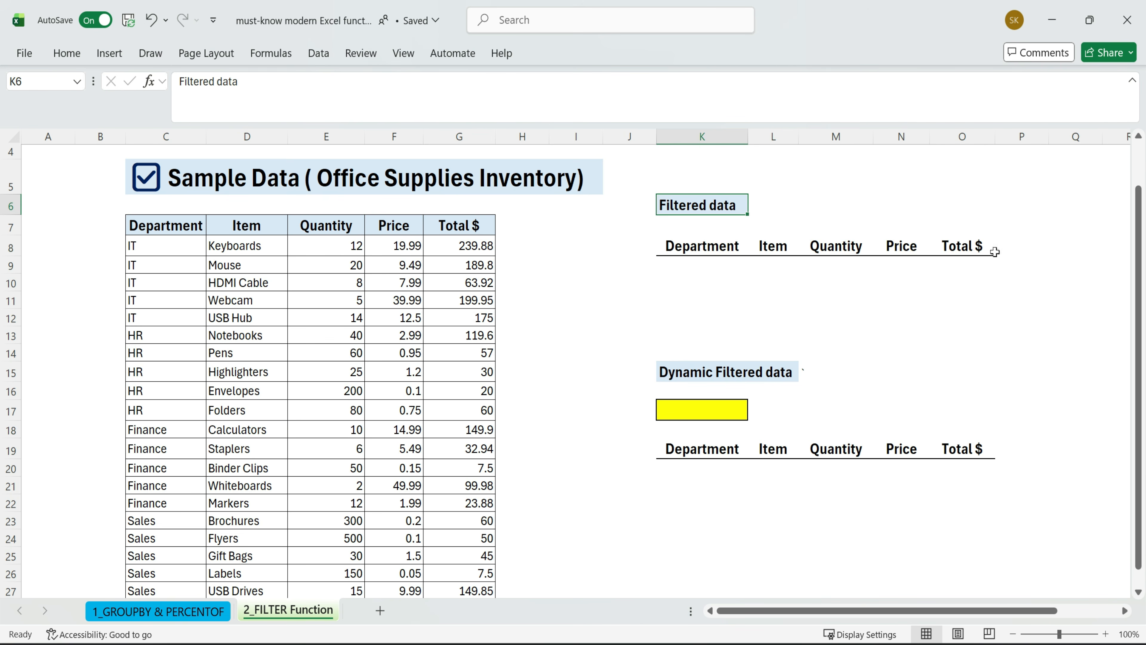
Start a FILTER formula in K9 with the inventory rows C8:G27 as its array
{"action": "left_click", "coordinate": [711, 265]}
{"action": "scroll", "coordinate": [711, 266], "scroll_direction": "down", "scroll_amount": 1}
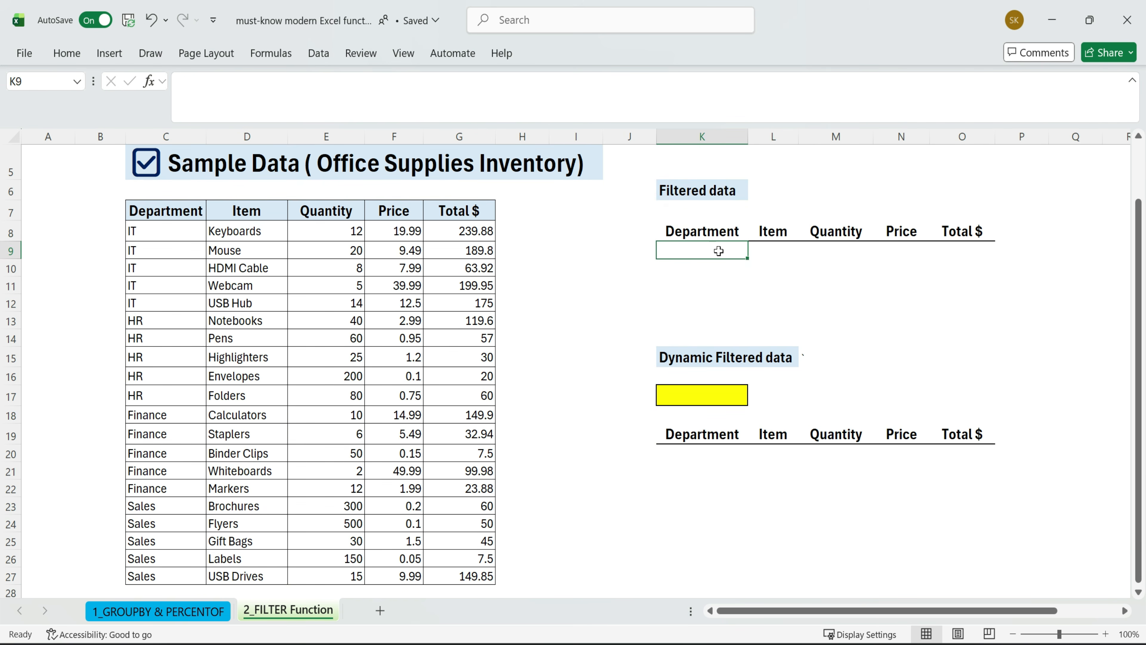
{"action": "type", "text": "=fil"}
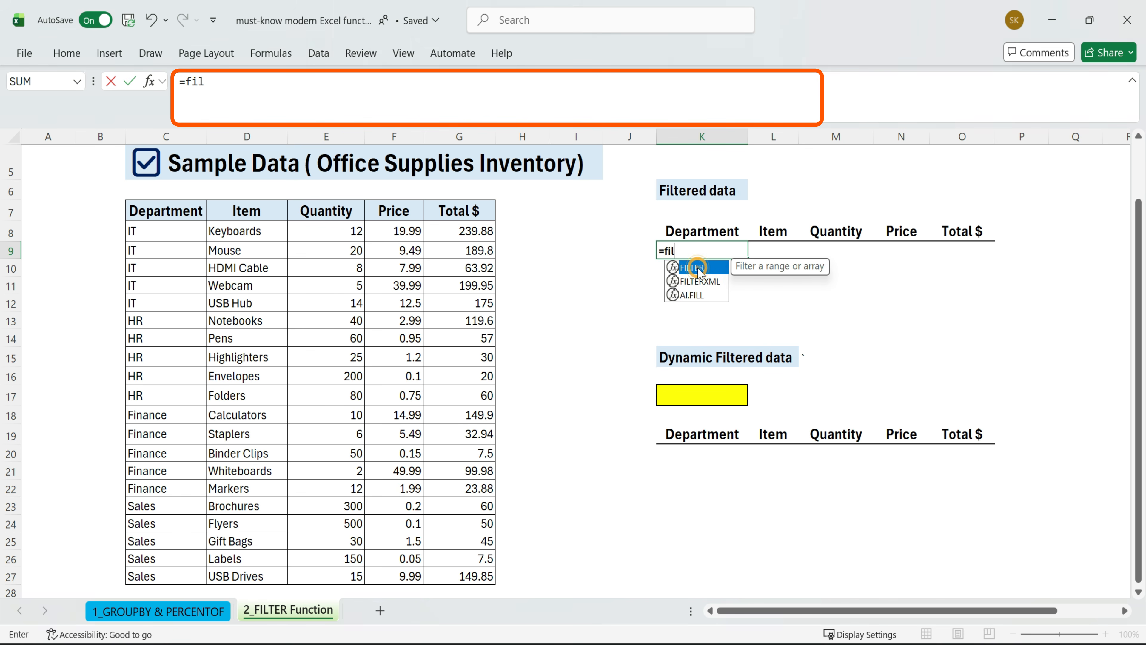
{"action": "double_click", "coordinate": [698, 271]}
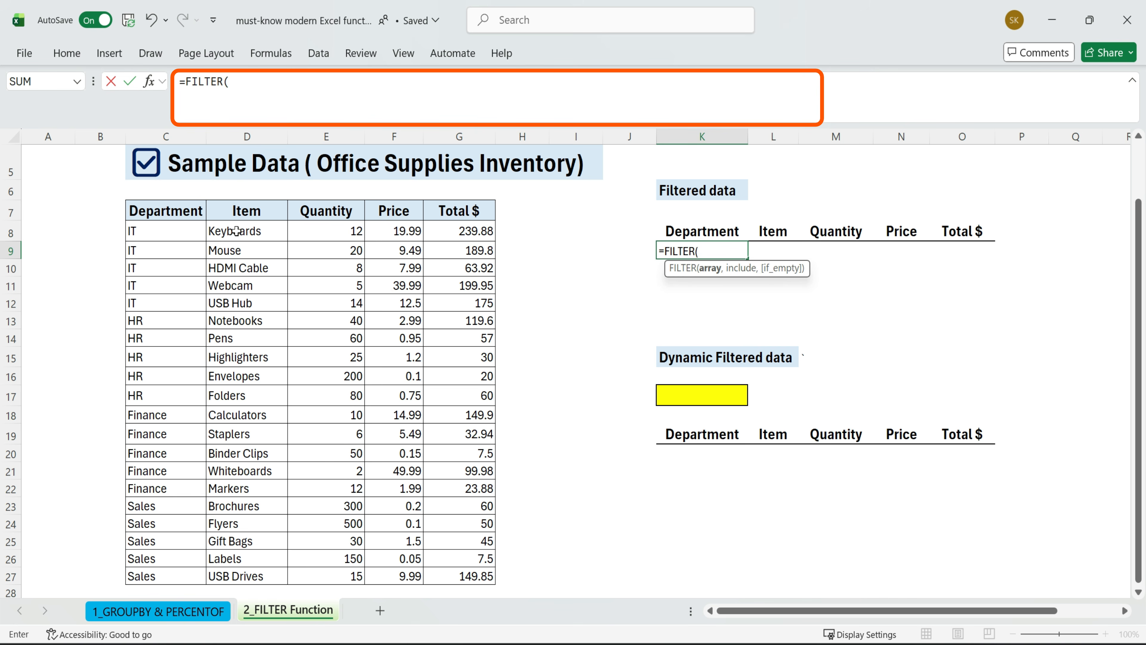
{"action": "left_click_drag", "start_coordinate": [169, 226], "coordinate": [471, 580]}
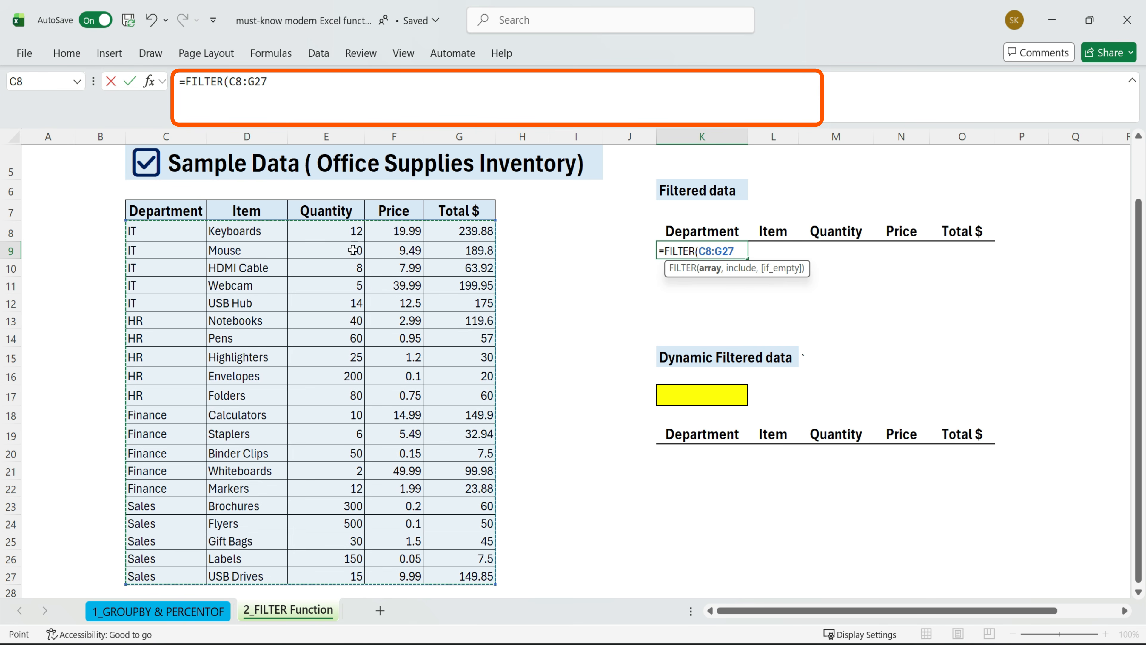
{"action": "type", "text": ","}
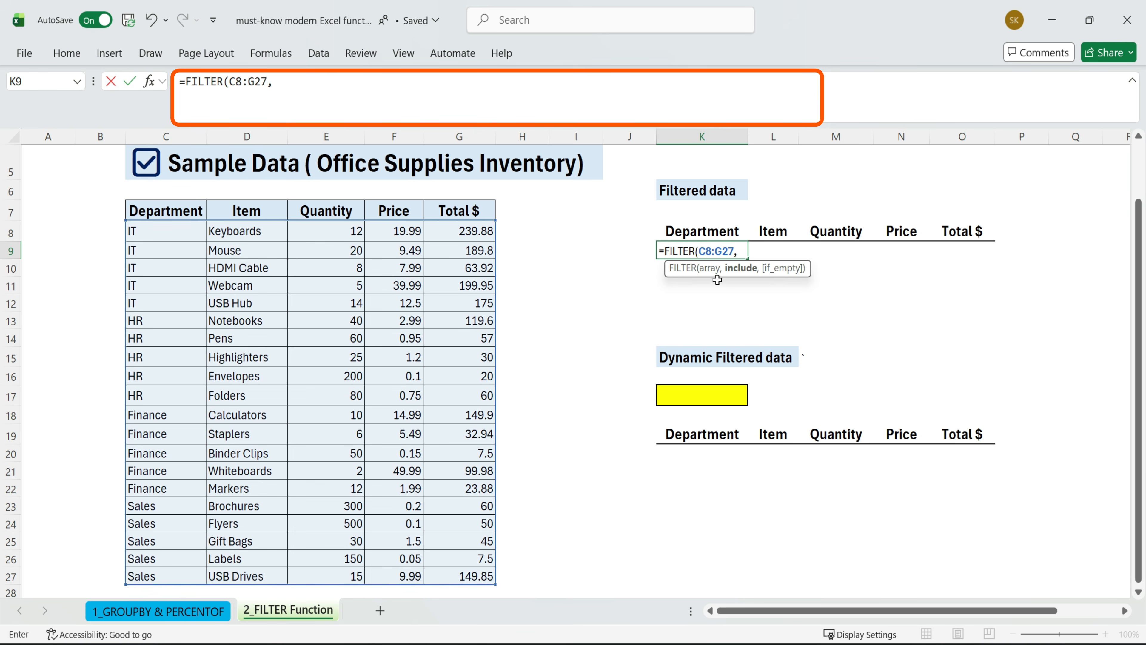
Complete the K9 FILTER formula with the condition C8:C27="Sales" and "No Records" if empty, and compare the result with the source rows
{"action": "left_click_drag", "start_coordinate": [188, 235], "coordinate": [161, 568]}
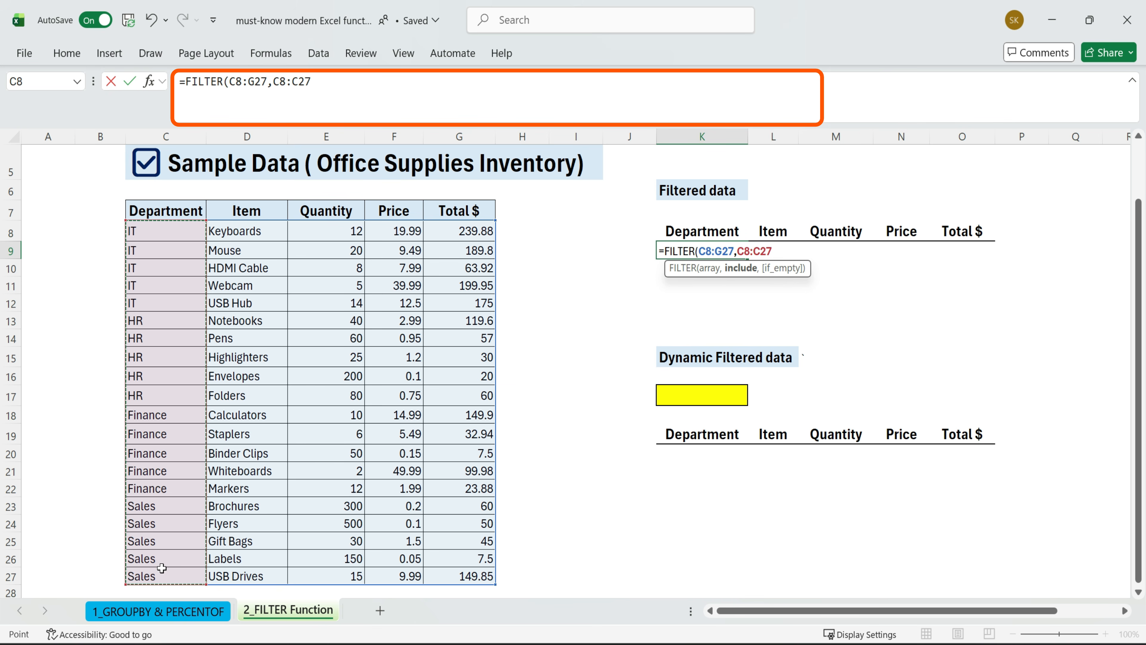
{"action": "type", "text": "=\"Sales"}
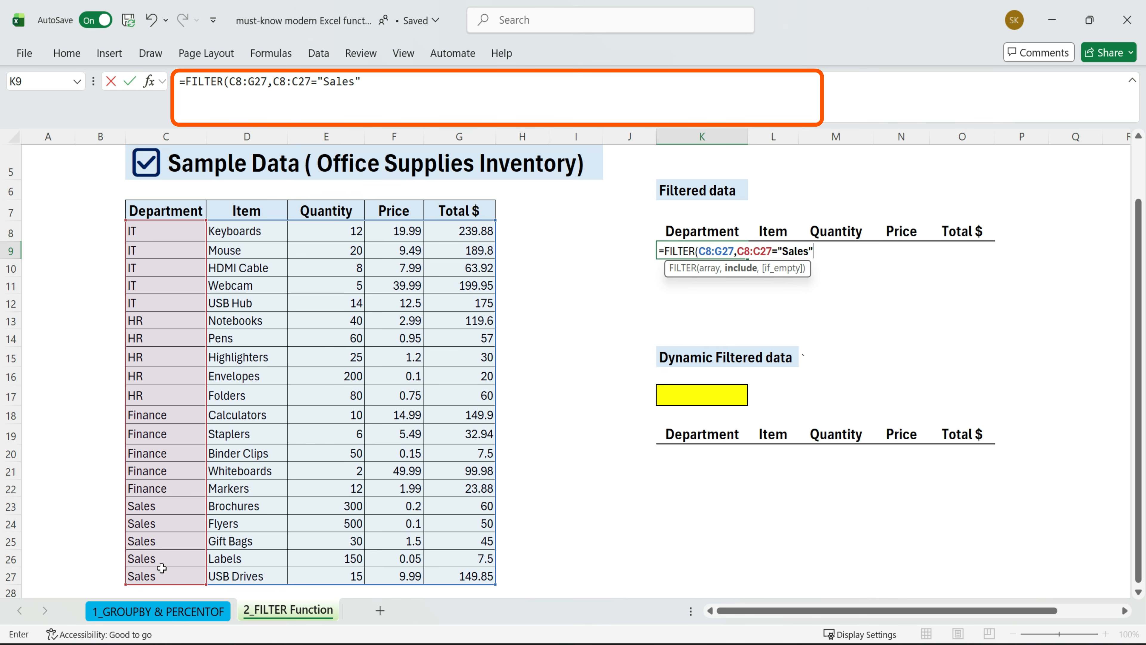
{"action": "type", "text": "\","}
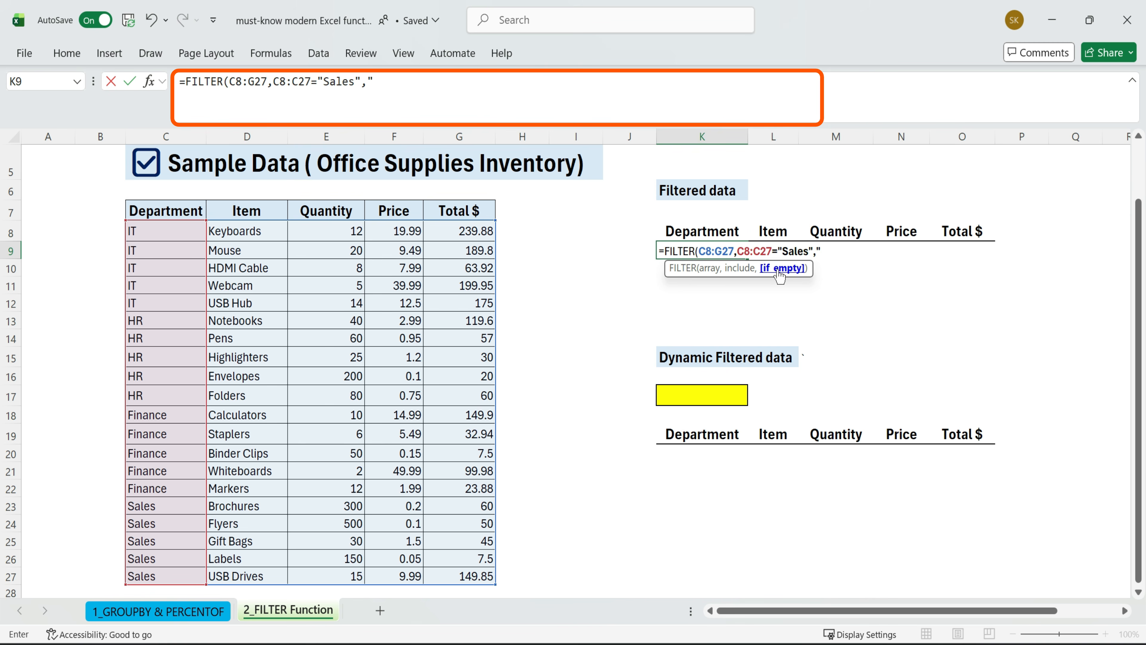
{"action": "type", "text": "\"No Records"}
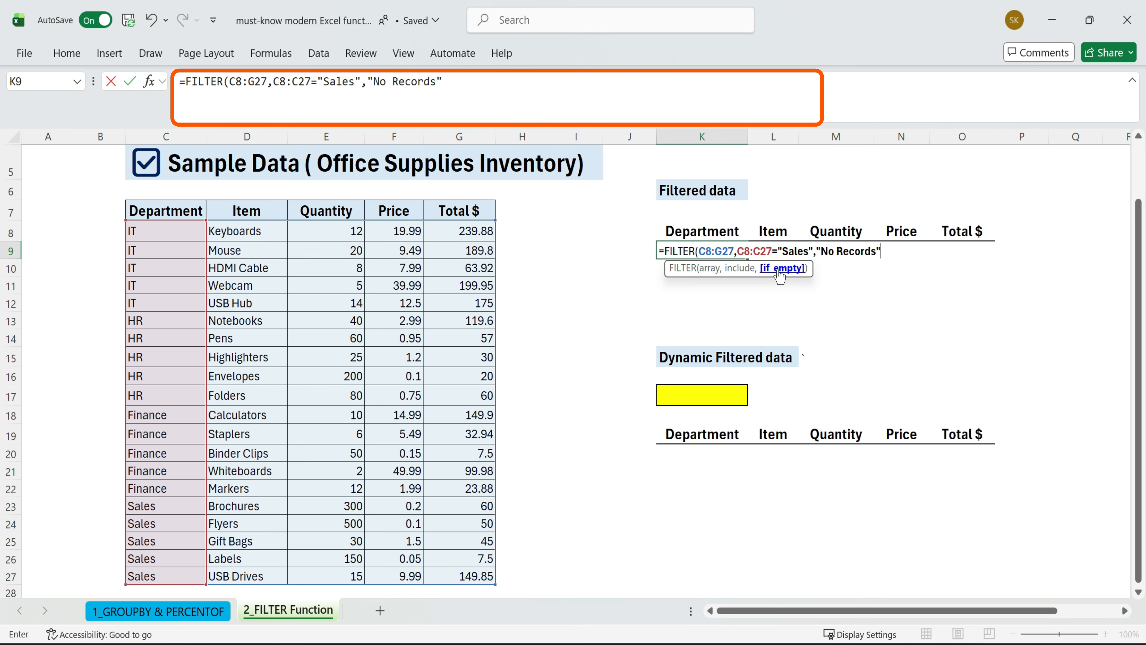
{"action": "type", "text": "\")"}
{"action": "key", "text": "Return"}
{"action": "left_click", "coordinate": [1023, 340]}
{"action": "left_click", "coordinate": [692, 256]}
{"action": "left_click_drag", "start_coordinate": [693, 256], "coordinate": [981, 324]}
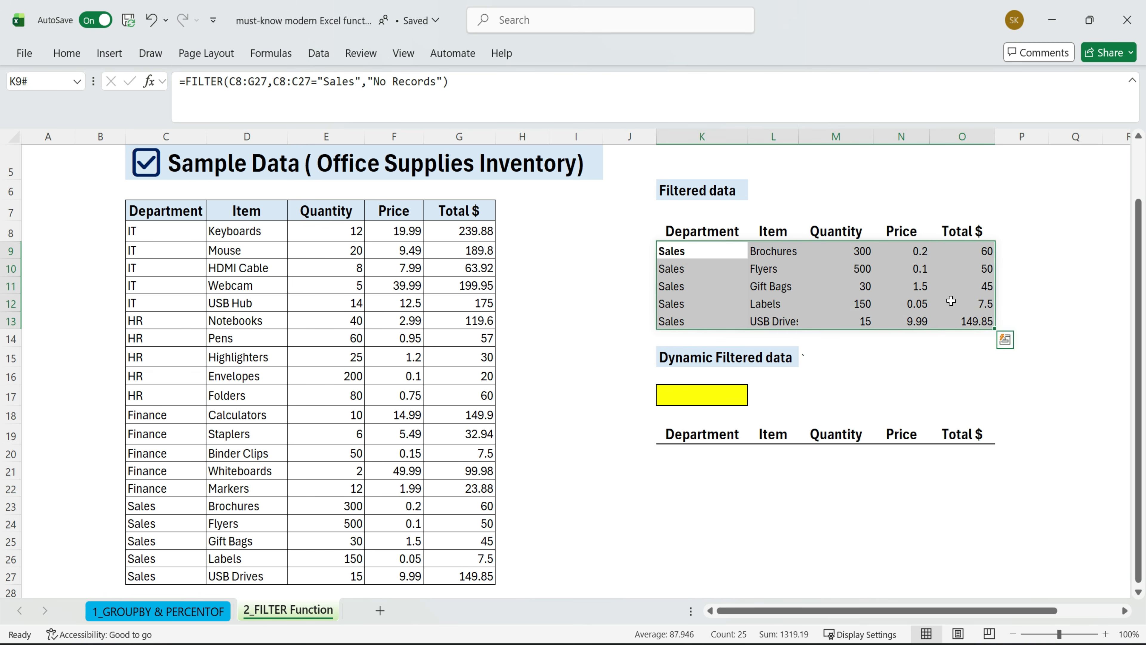
{"action": "left_click_drag", "start_coordinate": [225, 505], "coordinate": [476, 579]}
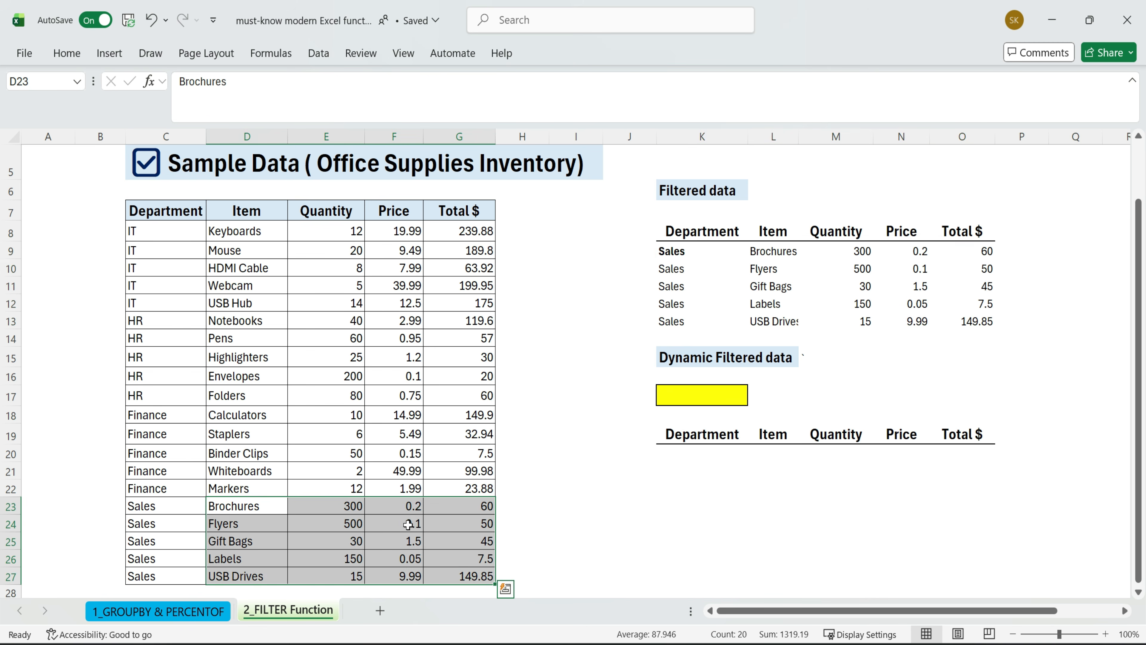
Change the department criterion in the K9 FILTER formula to "HR" and check the filtered rows
{"action": "double_click", "coordinate": [702, 256]}
{"action": "left_click_drag", "start_coordinate": [786, 251], "coordinate": [810, 251]}
{"action": "key", "text": "BackSpace"}
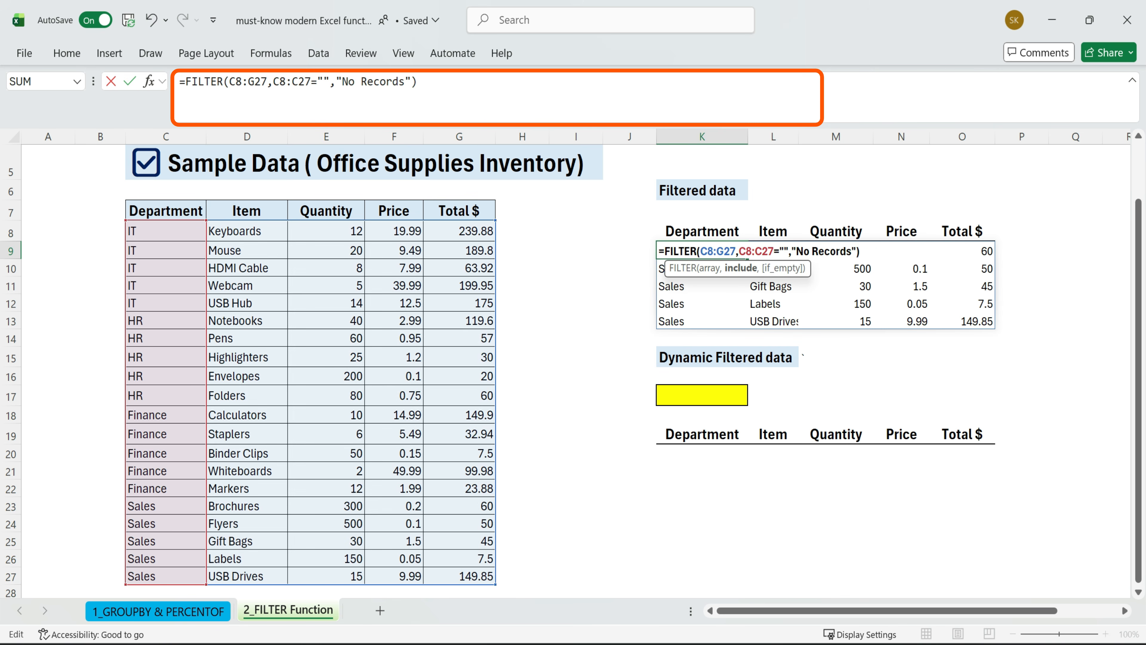
{"action": "type", "text": "Hr"}
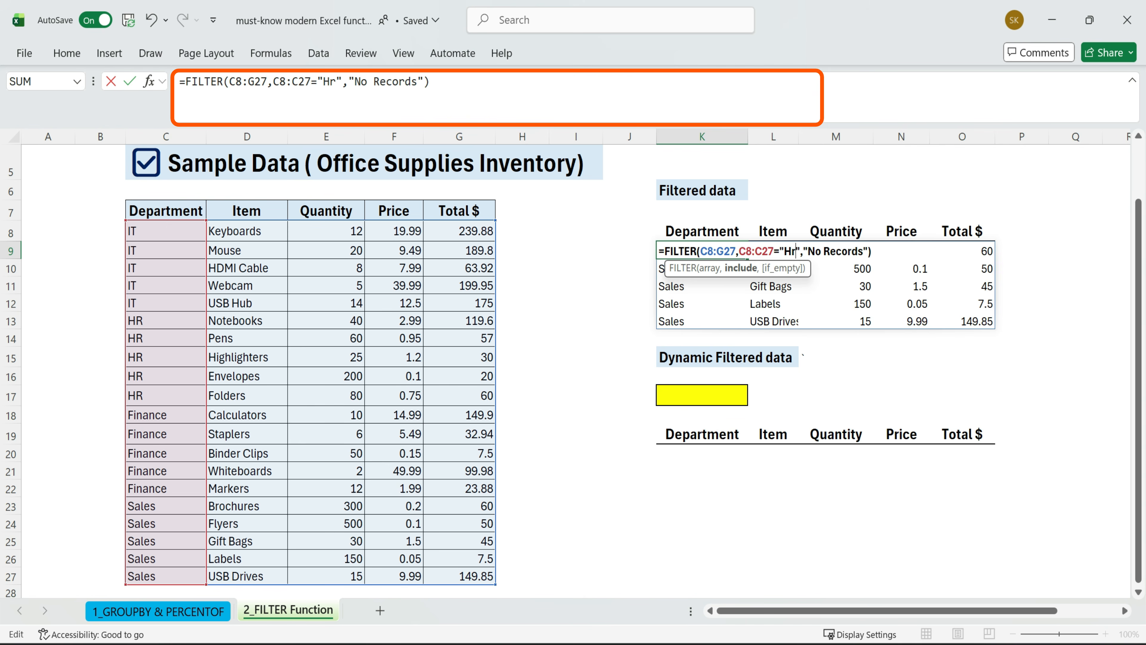
{"action": "key", "text": "BackSpace"}
{"action": "type", "text": "R"}
{"action": "key", "text": "Return"}
{"action": "left_click", "coordinate": [723, 252]}
{"action": "left_click_drag", "start_coordinate": [723, 254], "coordinate": [789, 308]}
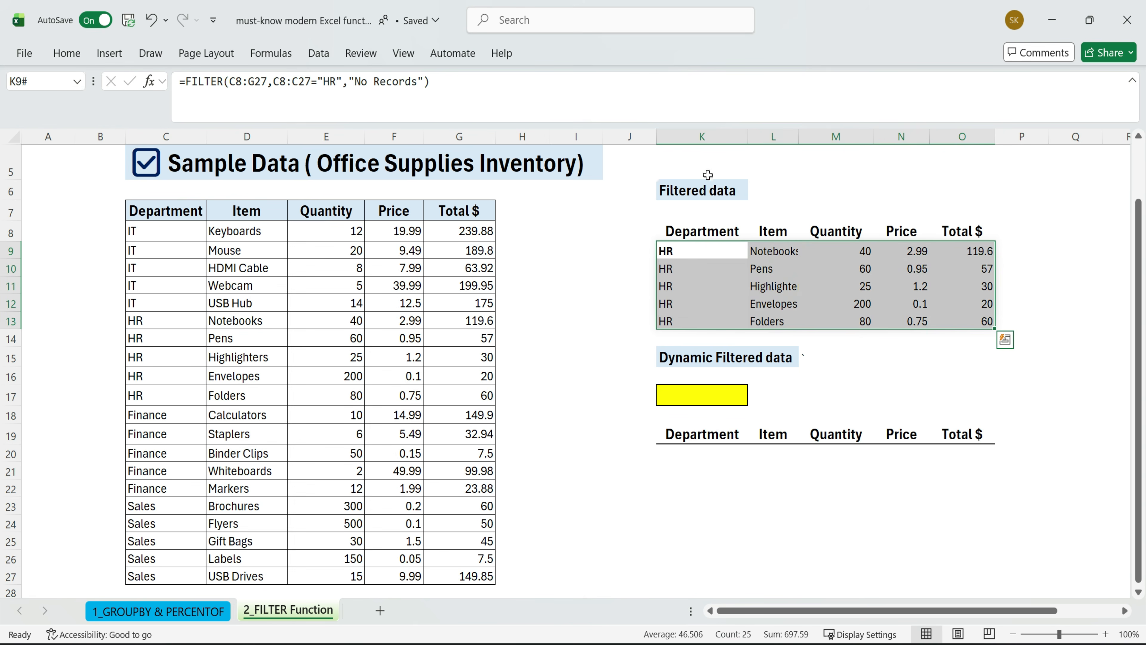
{"action": "left_click", "coordinate": [882, 371]}
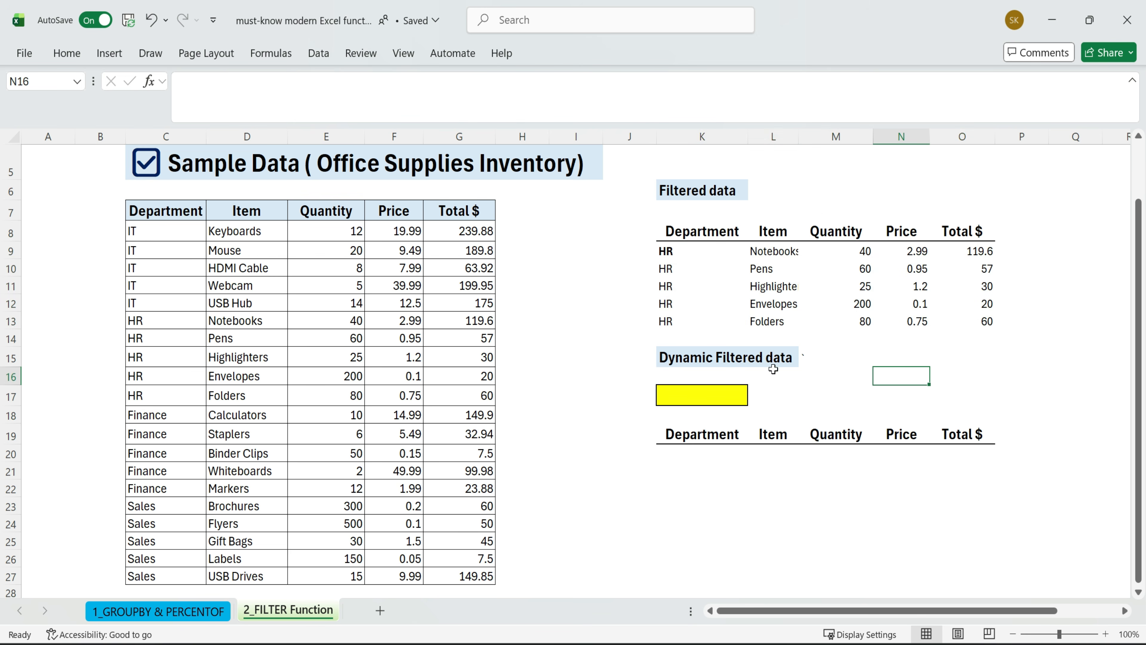
Copy the K9 FILTER formula text into K20 as the first result cell of the Dynamic Filtered data table
{"action": "left_click", "coordinate": [698, 458]}
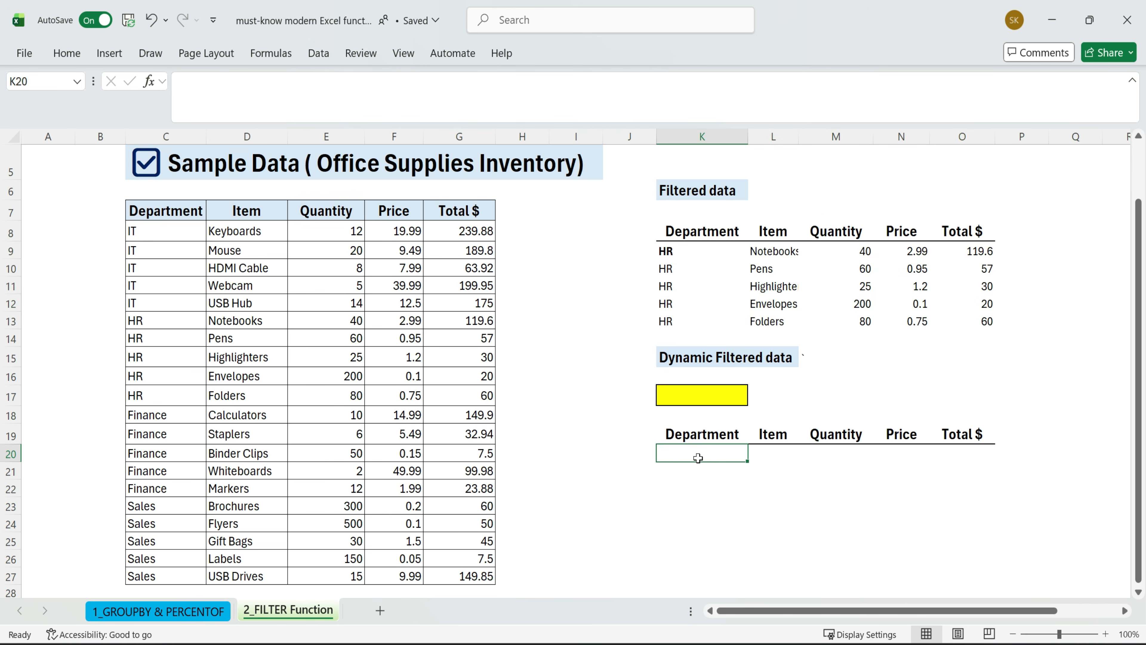
{"action": "left_click", "coordinate": [690, 251]}
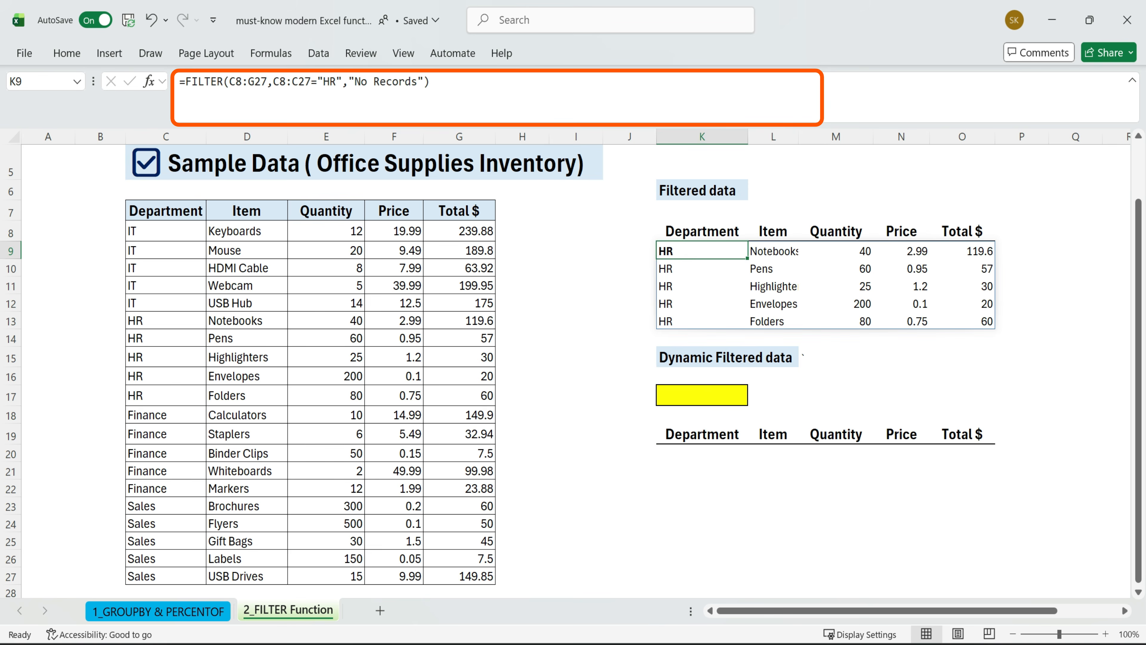
{"action": "key", "text": "F2"}
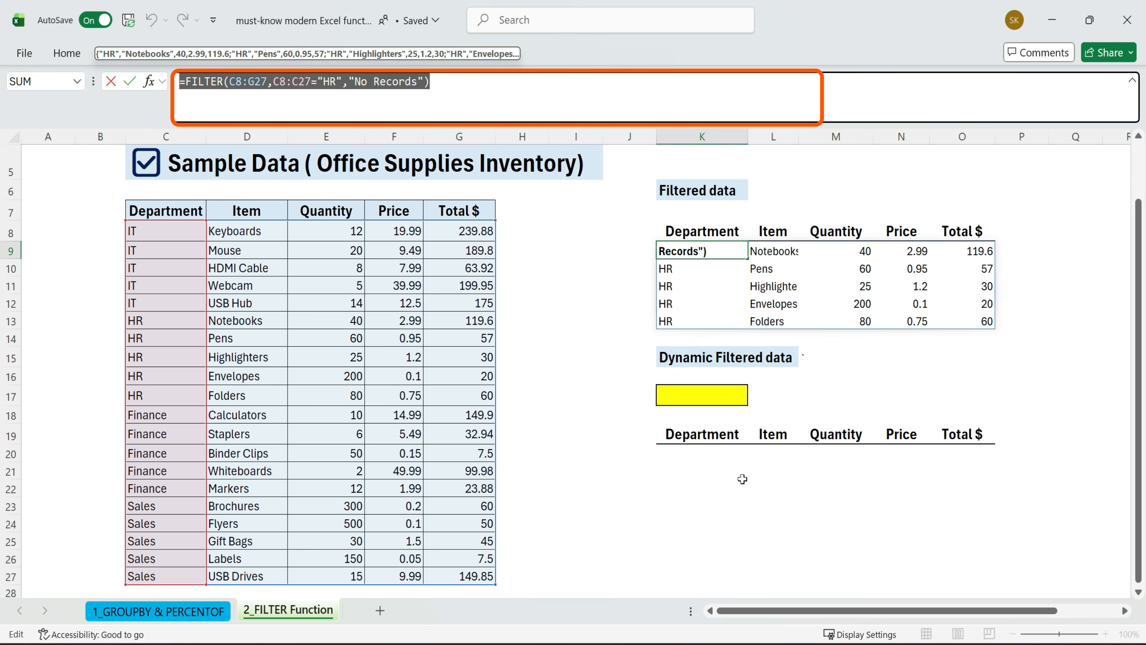
{"action": "left_click", "coordinate": [708, 451]}
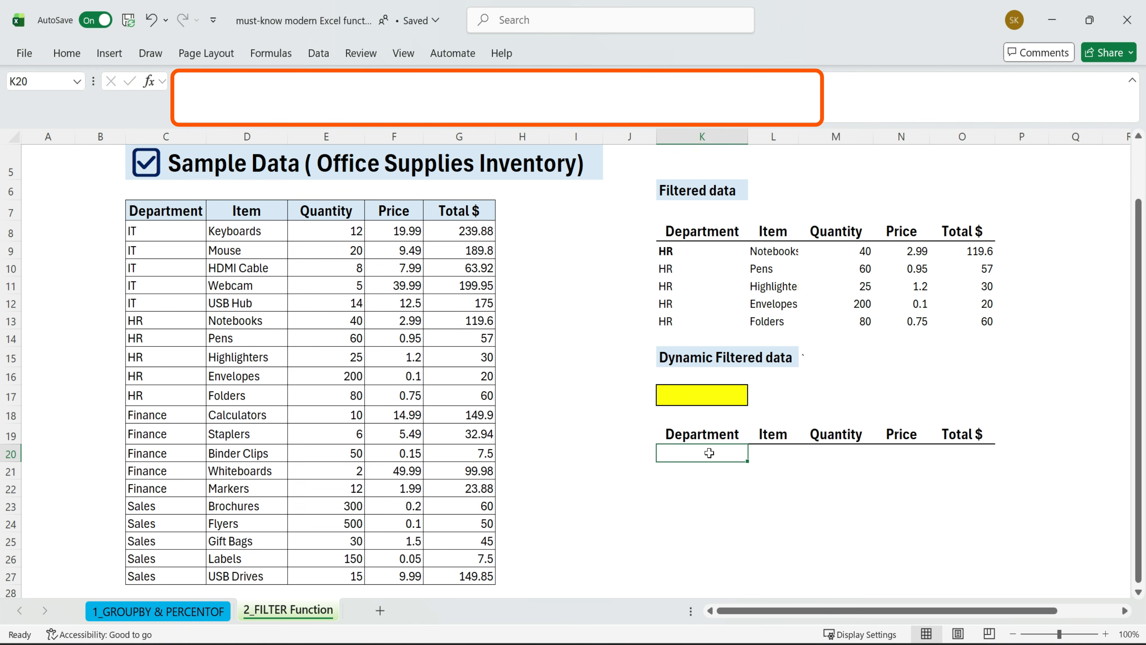
{"action": "type", "text": "=FILTER(C8:G27,C8:C27=\"HR\",\"No Records\")"}
Replace the "HR" criterion in the K20 FILTER formula with a reference to the yellow selector cell K17
{"action": "double_click", "coordinate": [708, 451]}
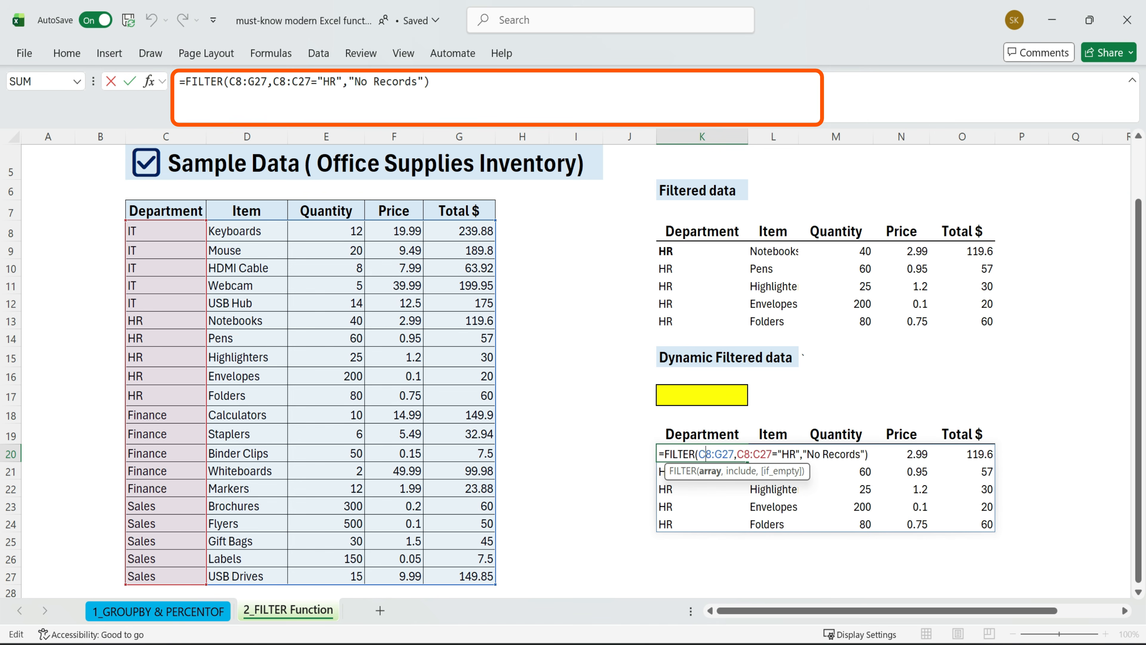
{"action": "left_click_drag", "start_coordinate": [777, 454], "coordinate": [799, 454]}
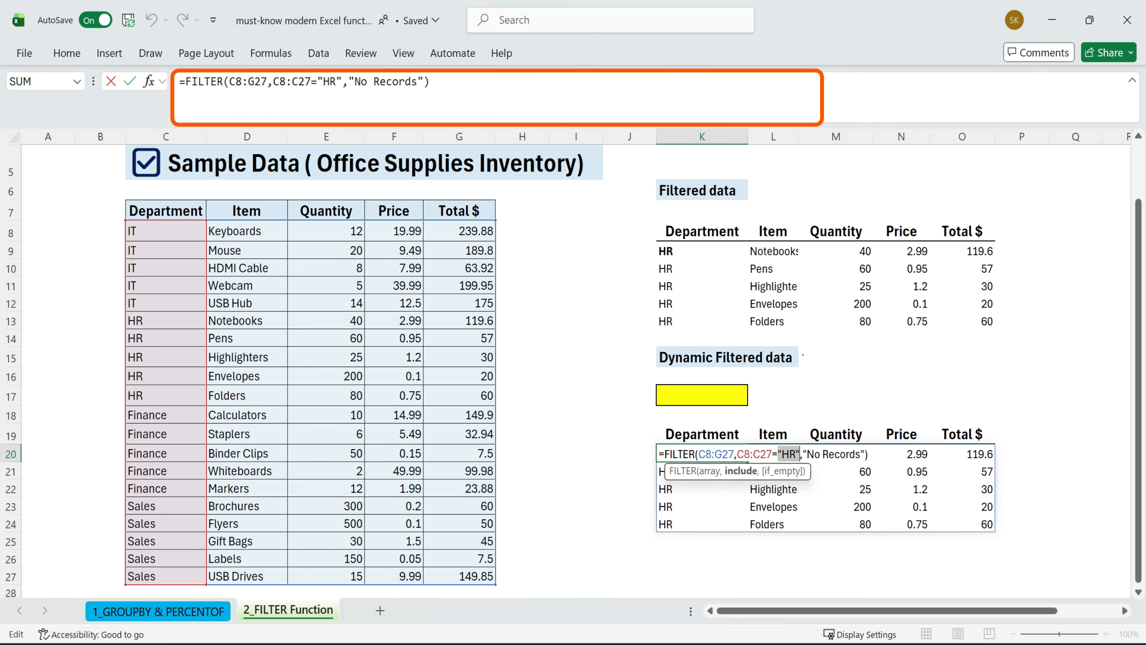
{"action": "key", "text": "BackSpace"}
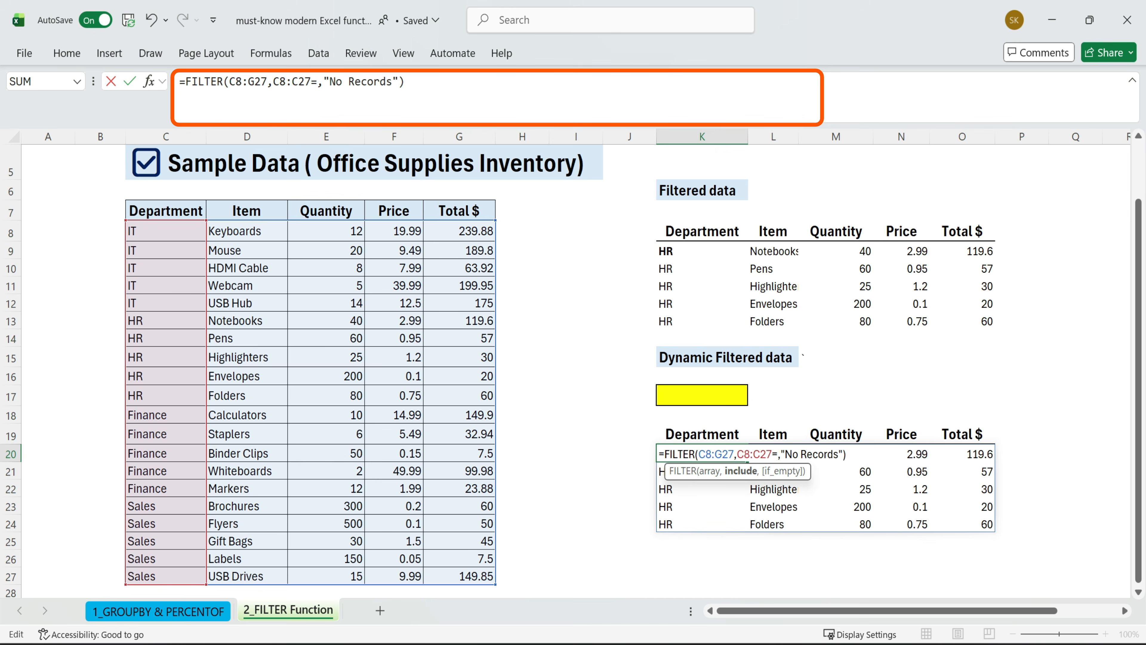
{"action": "left_click", "coordinate": [720, 396]}
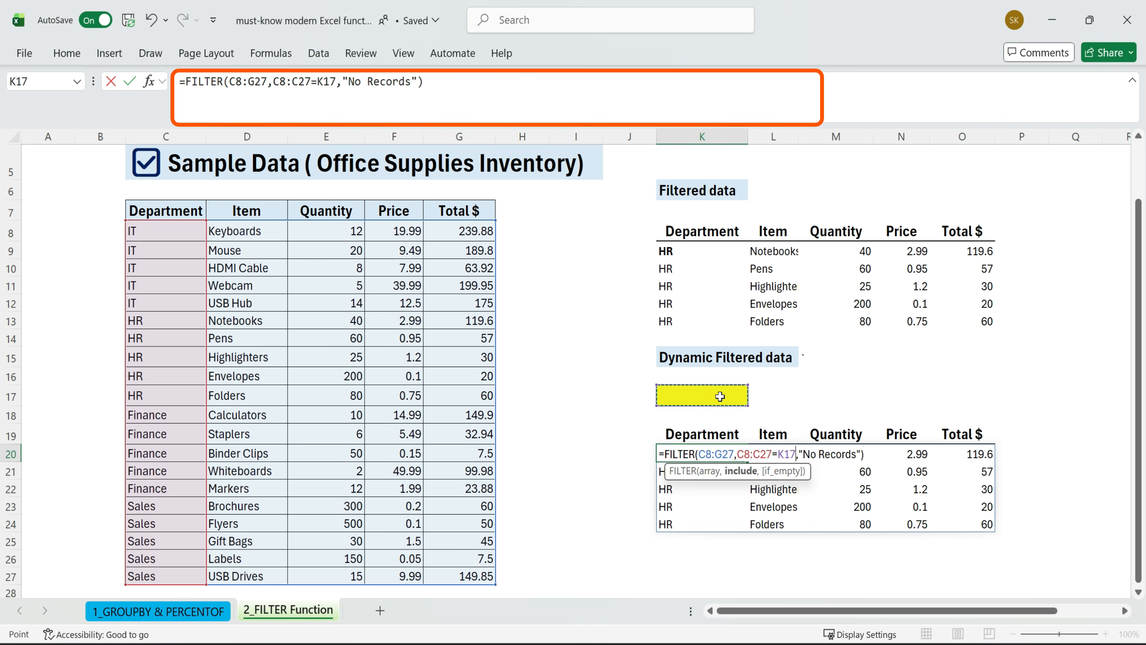
{"action": "key", "text": "Return"}
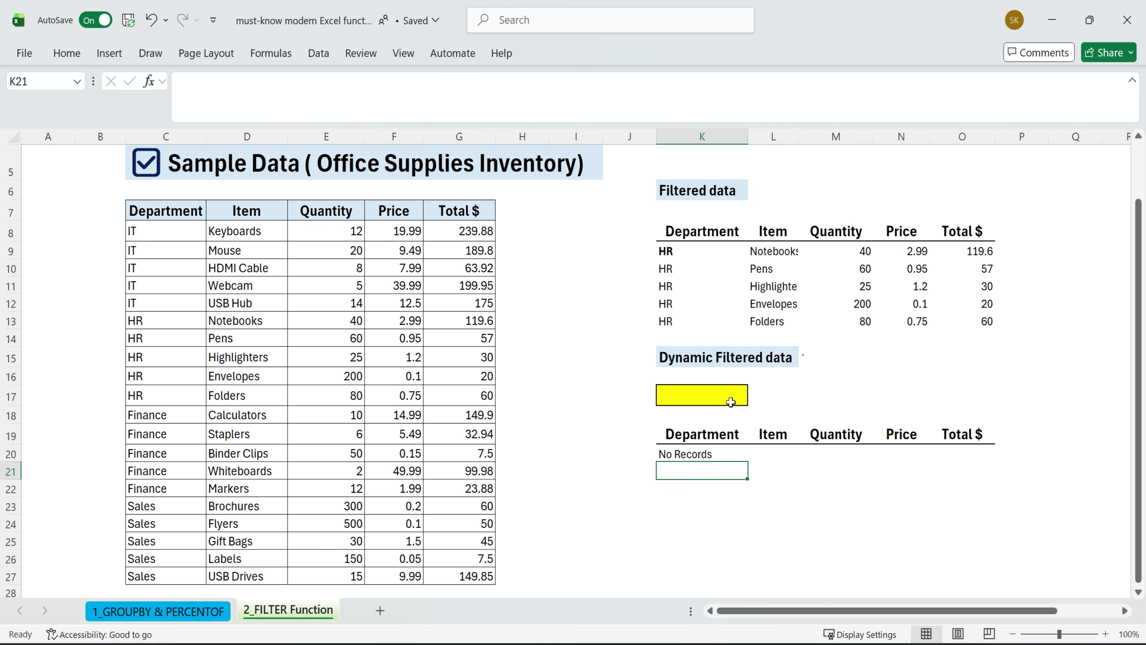
Choose IT in the K17 department selector and check the rows returned in the dynamic table
{"action": "left_click", "coordinate": [720, 399]}
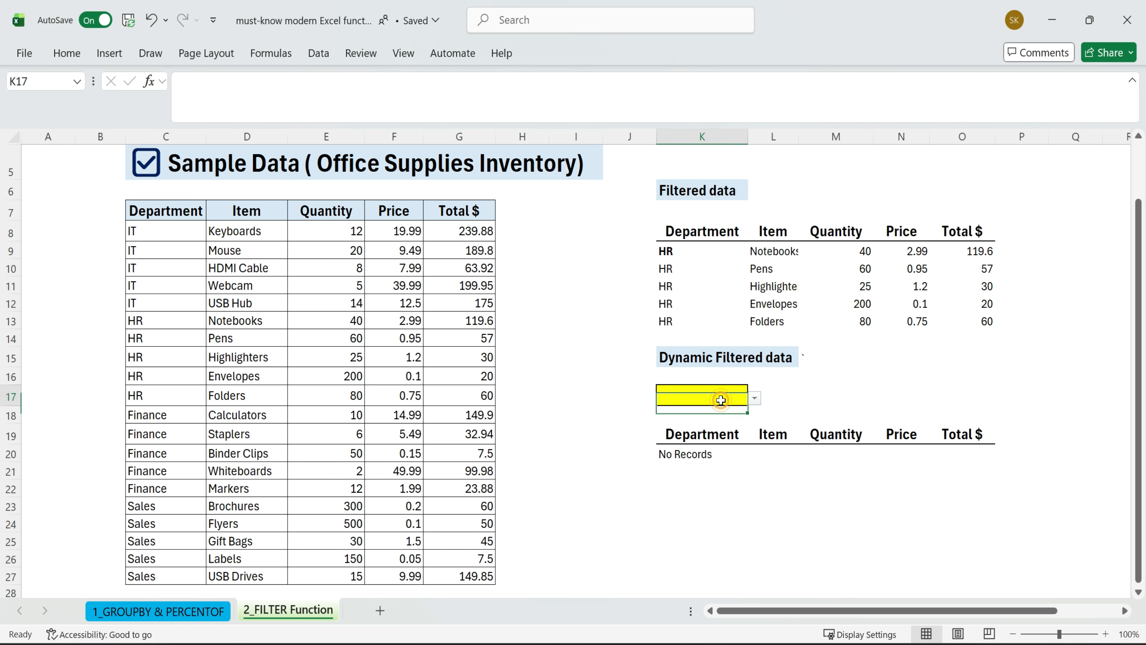
{"action": "left_click", "coordinate": [754, 397]}
{"action": "left_click", "coordinate": [703, 419]}
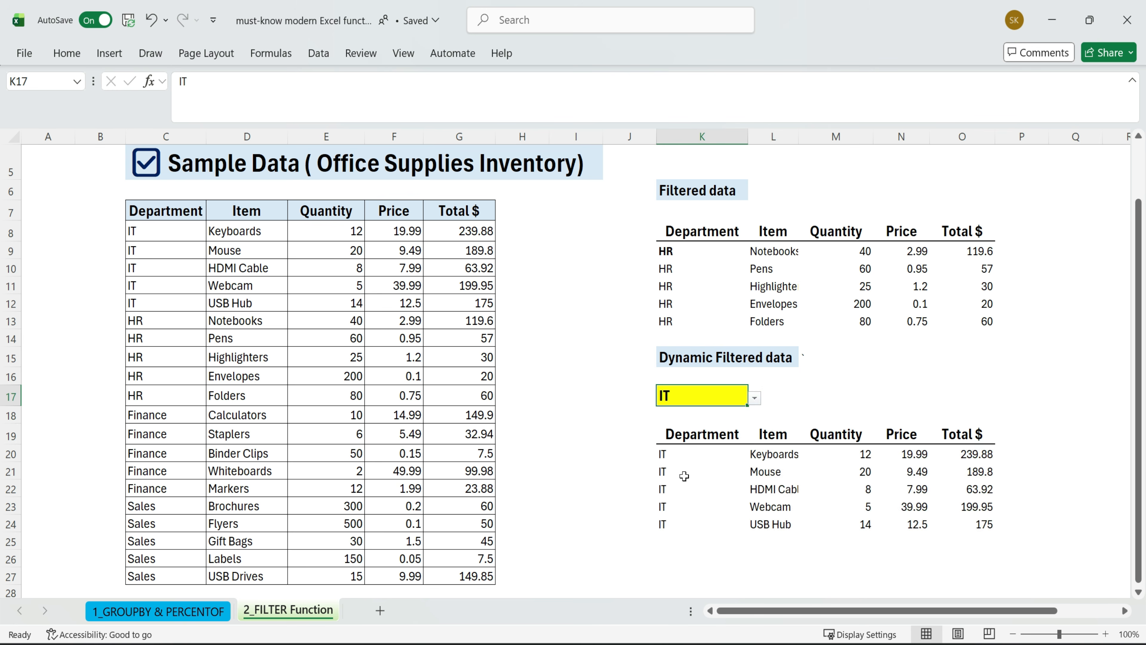
{"action": "left_click_drag", "start_coordinate": [683, 477], "coordinate": [683, 461]}
{"action": "key", "text": "ctrl+shift+Right"}
{"action": "key", "text": "ctrl+shift+Down"}
Switch the K17 department selector to HR and highlight the filtered rows K20:O24
{"action": "left_click", "coordinate": [725, 393]}
{"action": "left_click", "coordinate": [756, 399]}
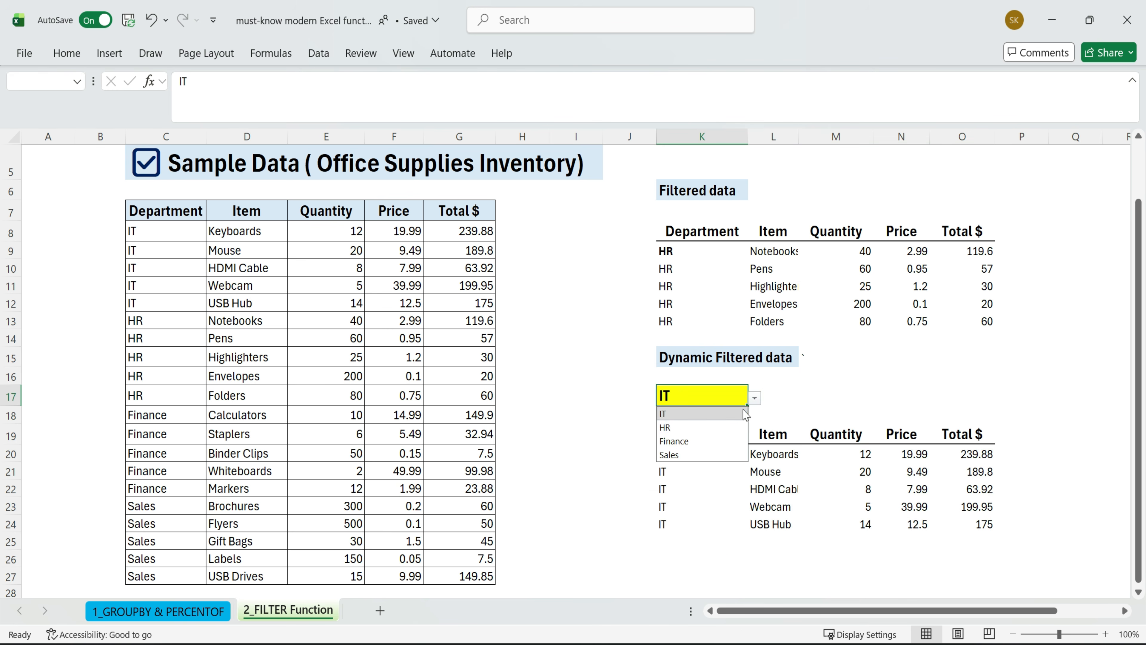
{"action": "left_click", "coordinate": [690, 428]}
{"action": "left_click_drag", "start_coordinate": [682, 454], "coordinate": [979, 523]}
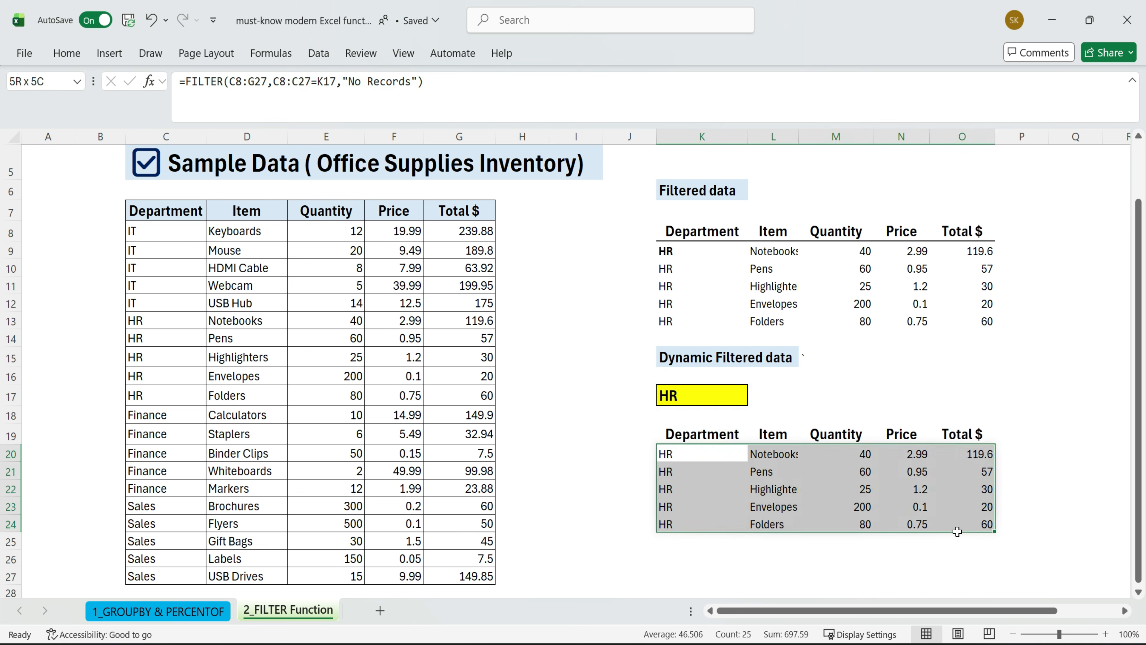
Change the K17 department selector to Sales and review the dynamically filtered rows
{"action": "left_click", "coordinate": [724, 395]}
{"action": "left_click", "coordinate": [755, 397]}
{"action": "left_click", "coordinate": [708, 459]}
{"action": "left_click_drag", "start_coordinate": [679, 455], "coordinate": [967, 524]}
{"action": "left_click_drag", "start_coordinate": [647, 174], "coordinate": [925, 565]}
{"action": "left_click", "coordinate": [508, 273]}
Autofit the width of column L so the filtered item names fit
{"action": "scroll", "coordinate": [475, 246], "scroll_direction": "up", "scroll_amount": 2}
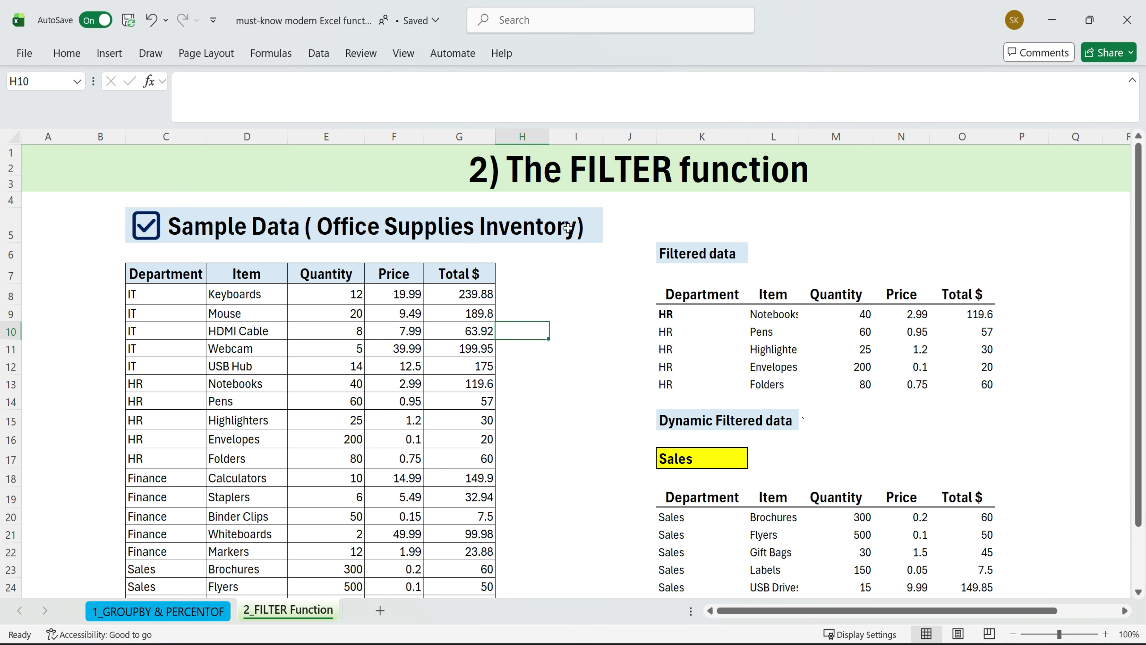
{"action": "scroll", "coordinate": [662, 458], "scroll_direction": "down", "scroll_amount": 1}
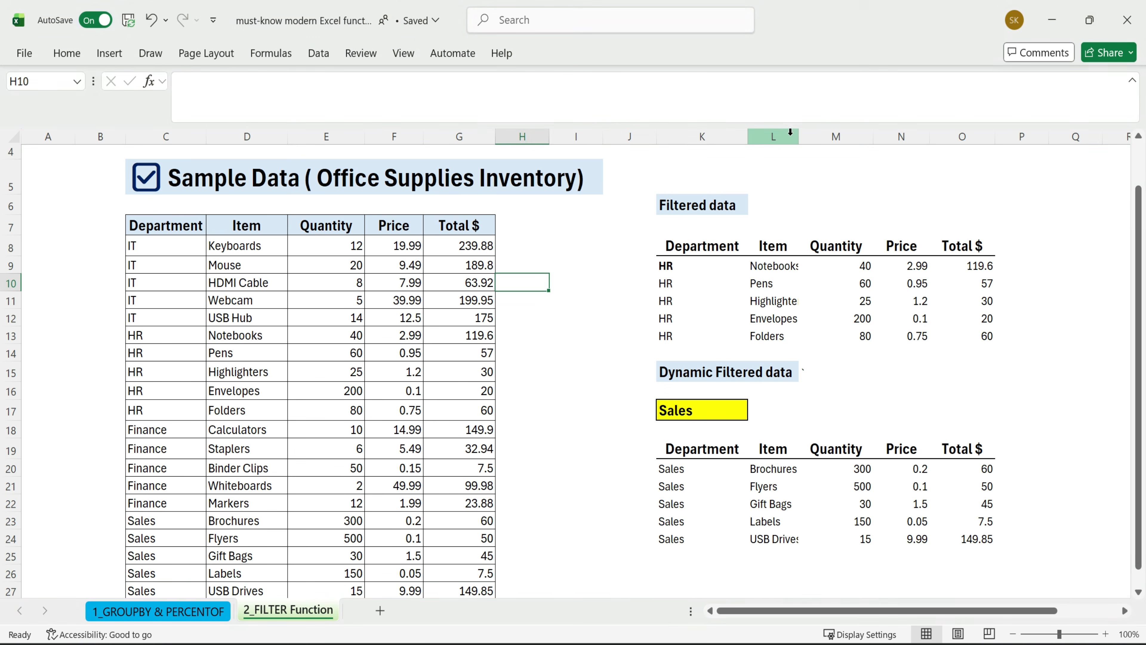
{"action": "double_click", "coordinate": [801, 136]}
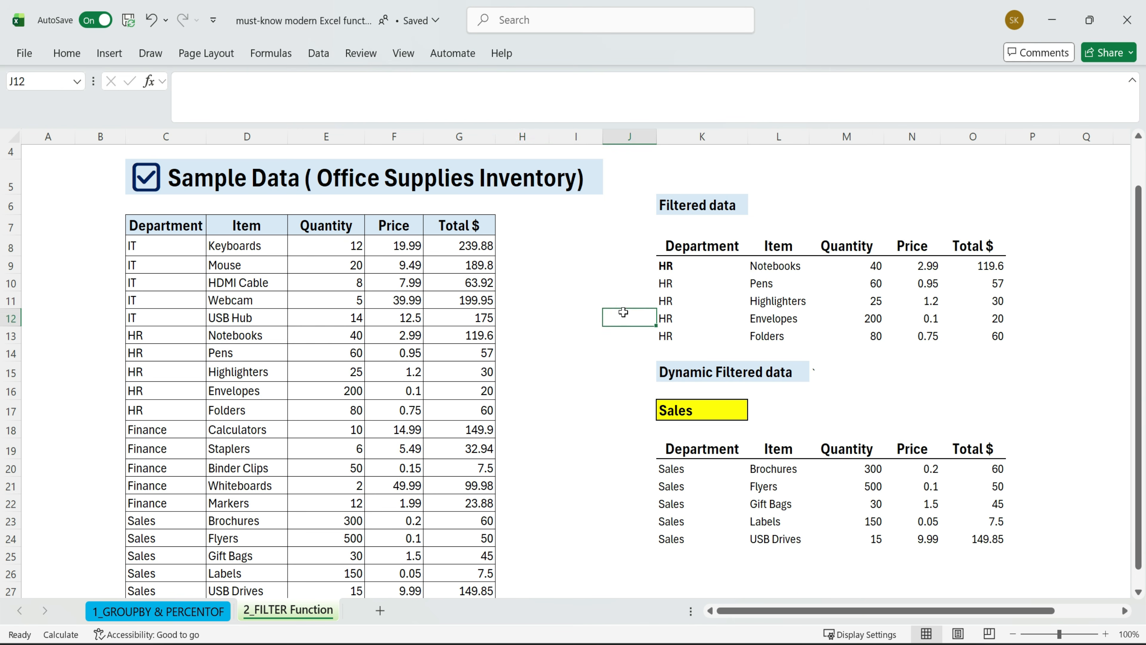
Set the K17 department selector to Finance and check the first filtered row
{"action": "scroll", "coordinate": [621, 314], "scroll_direction": "up", "scroll_amount": 1}
{"action": "left_click_drag", "start_coordinate": [107, 218], "coordinate": [1051, 573]}
{"action": "left_click", "coordinate": [740, 460]}
{"action": "left_click", "coordinate": [756, 461]}
{"action": "key", "text": "Up"}
{"action": "key", "text": "Return"}
{"action": "key", "text": "Return"}
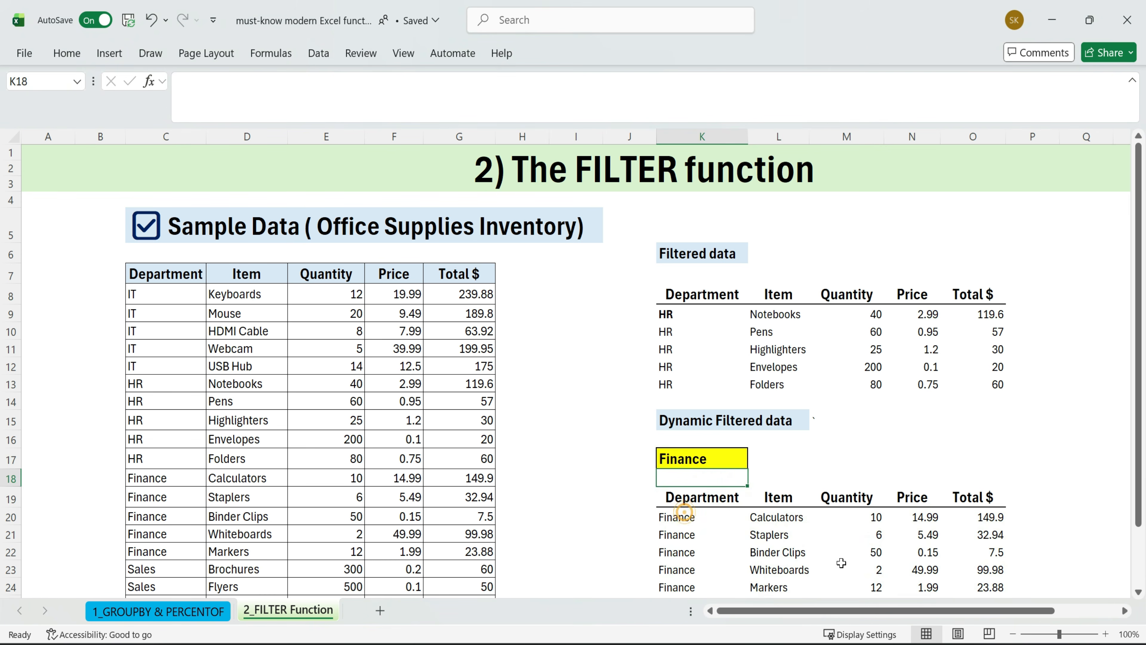
{"action": "left_click", "coordinate": [688, 519]}
Set the K17 department selector to IT and look over the source and filtered tables
{"action": "left_click", "coordinate": [734, 461]}
{"action": "left_click", "coordinate": [755, 461]}
{"action": "left_click", "coordinate": [662, 476]}
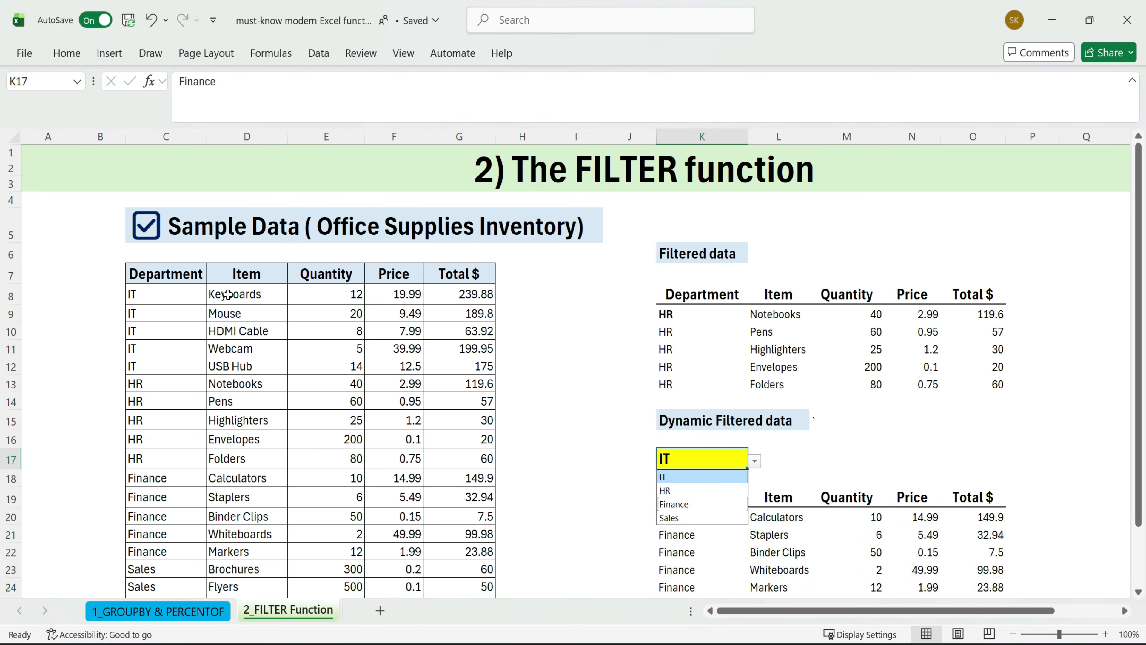
{"action": "left_click_drag", "start_coordinate": [28, 199], "coordinate": [898, 618]}
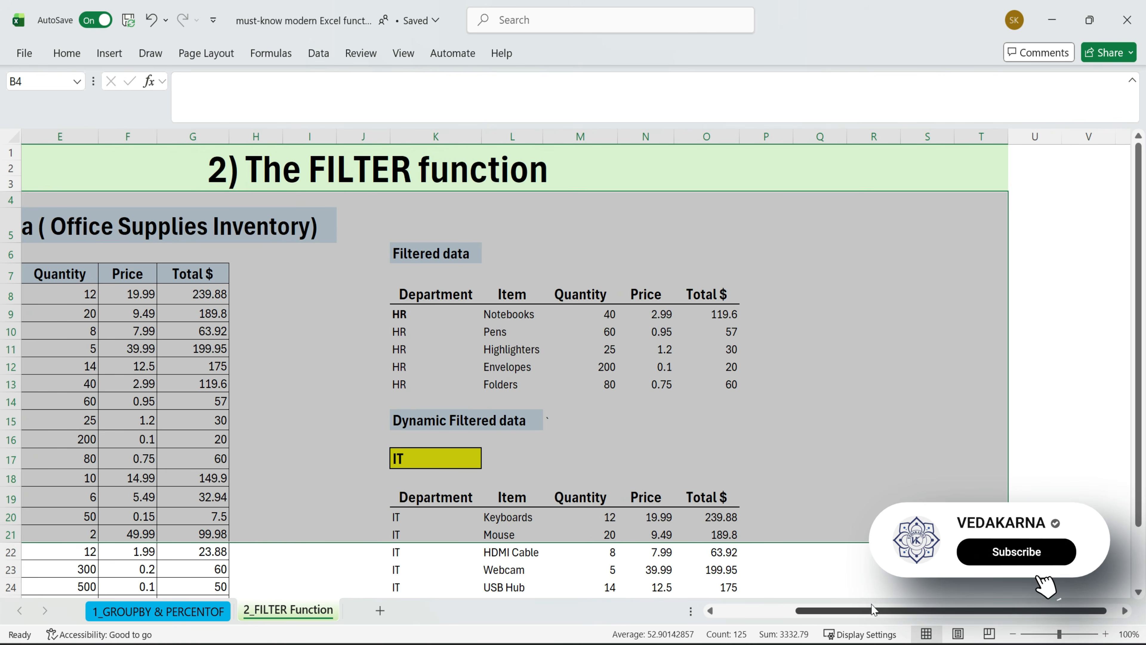
{"action": "scroll", "coordinate": [898, 618], "scroll_direction": "left", "scroll_amount": 2}
{"action": "left_click", "coordinate": [576, 438]}
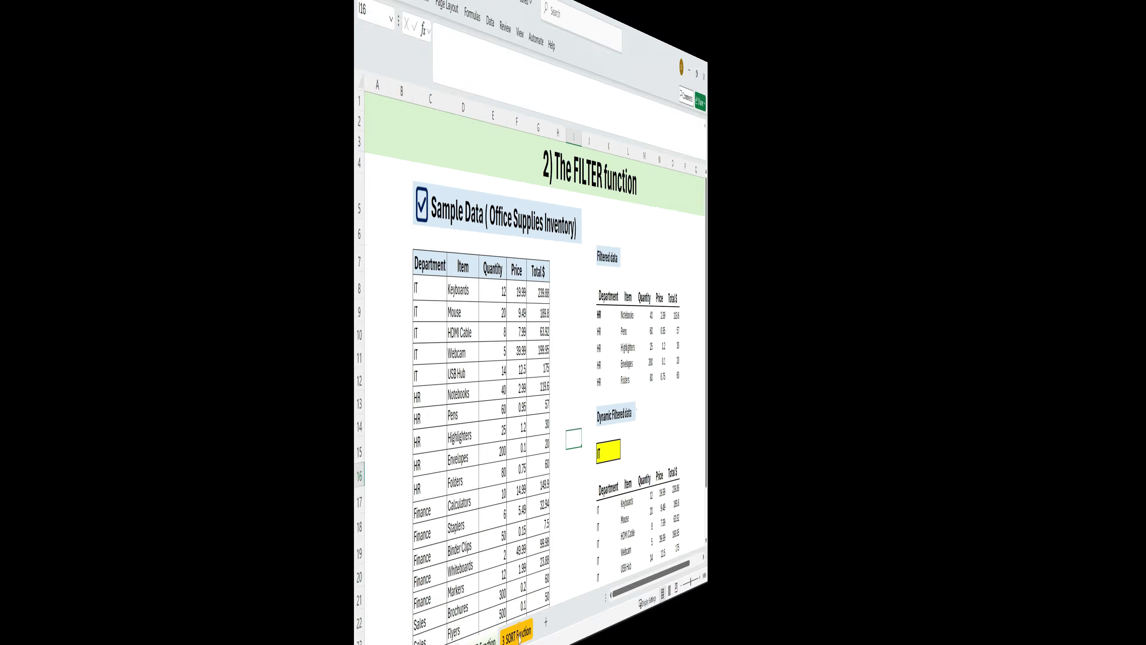
Open the 3_SORT Function sheet and examine the inventory table and the empty output headers in row 7
{"action": "left_click", "coordinate": [518, 635]}
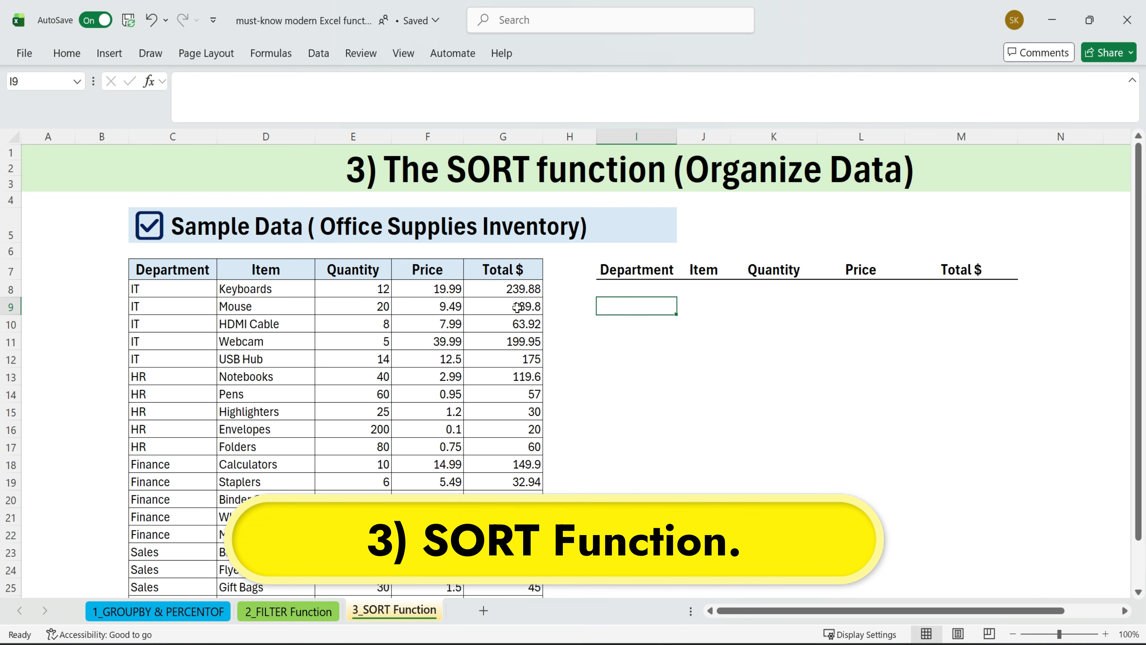
{"action": "left_click_drag", "start_coordinate": [154, 270], "coordinate": [477, 551]}
{"action": "left_click_drag", "start_coordinate": [622, 269], "coordinate": [1013, 269]}
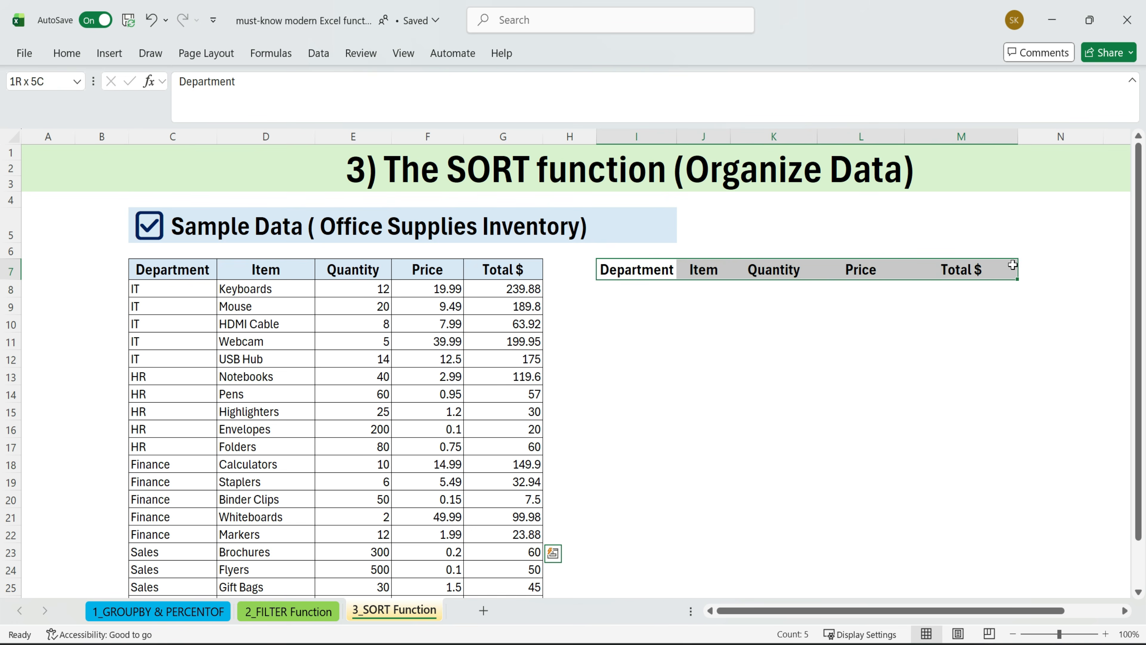
{"action": "left_click", "coordinate": [703, 359]}
{"action": "left_click_drag", "start_coordinate": [122, 223], "coordinate": [837, 471]}
{"action": "left_click", "coordinate": [632, 295]}
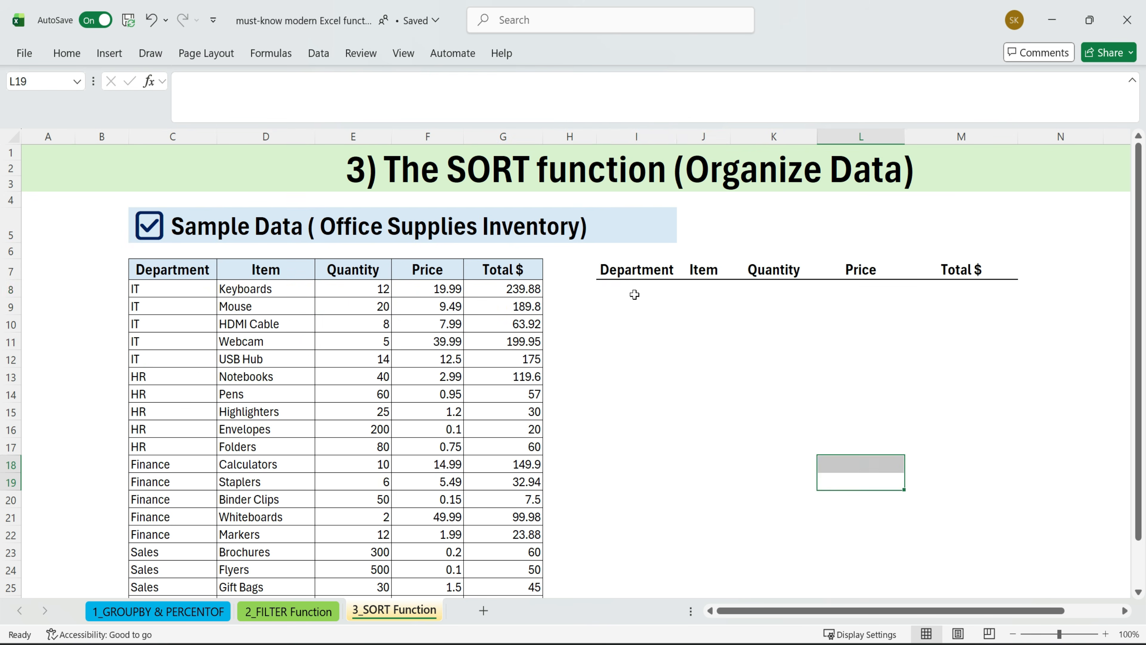
{"action": "left_click", "coordinate": [961, 270]}
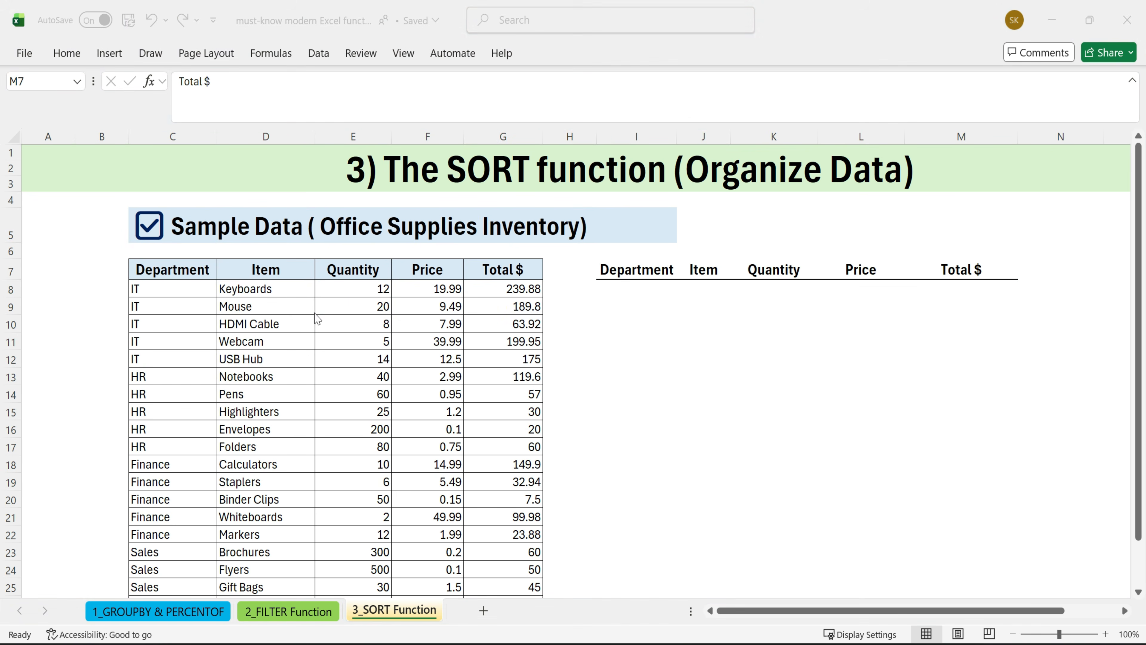
Start a SORT formula in I8 with the inventory rows C8:G27 as its array
{"action": "left_click", "coordinate": [640, 289]}
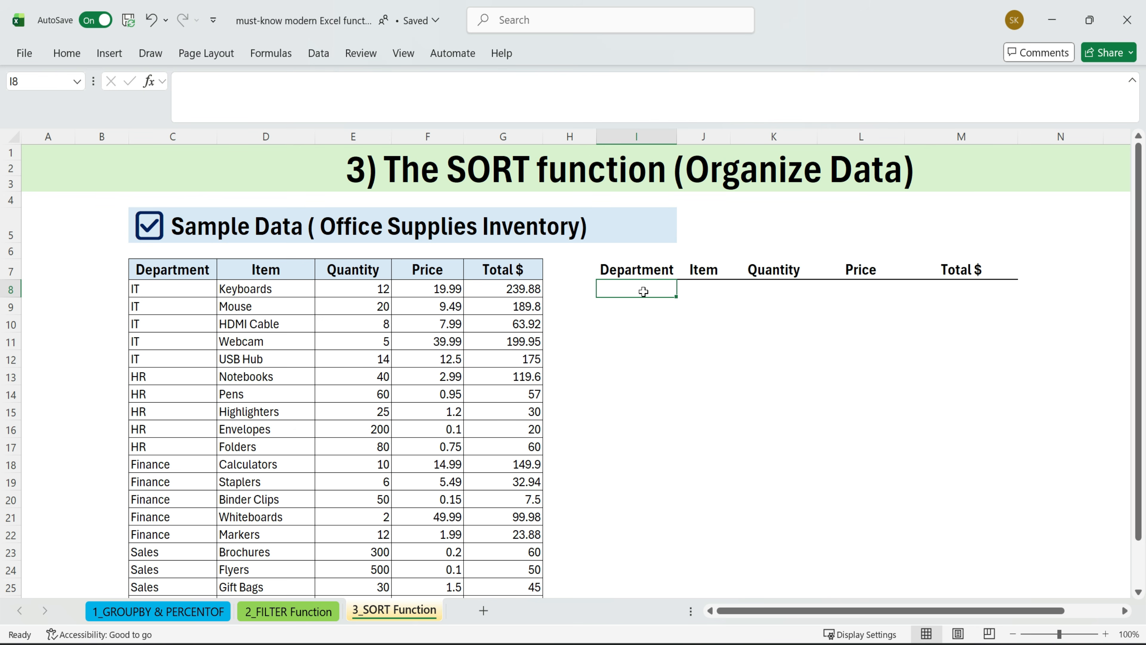
{"action": "type", "text": "=so"}
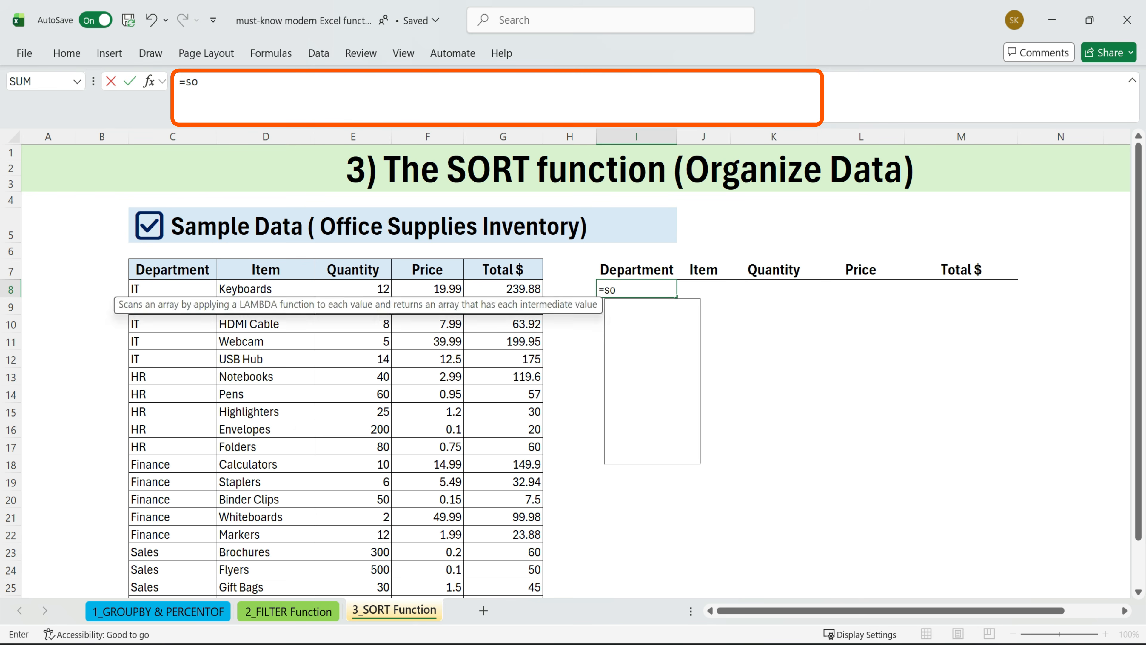
{"action": "double_click", "coordinate": [633, 306]}
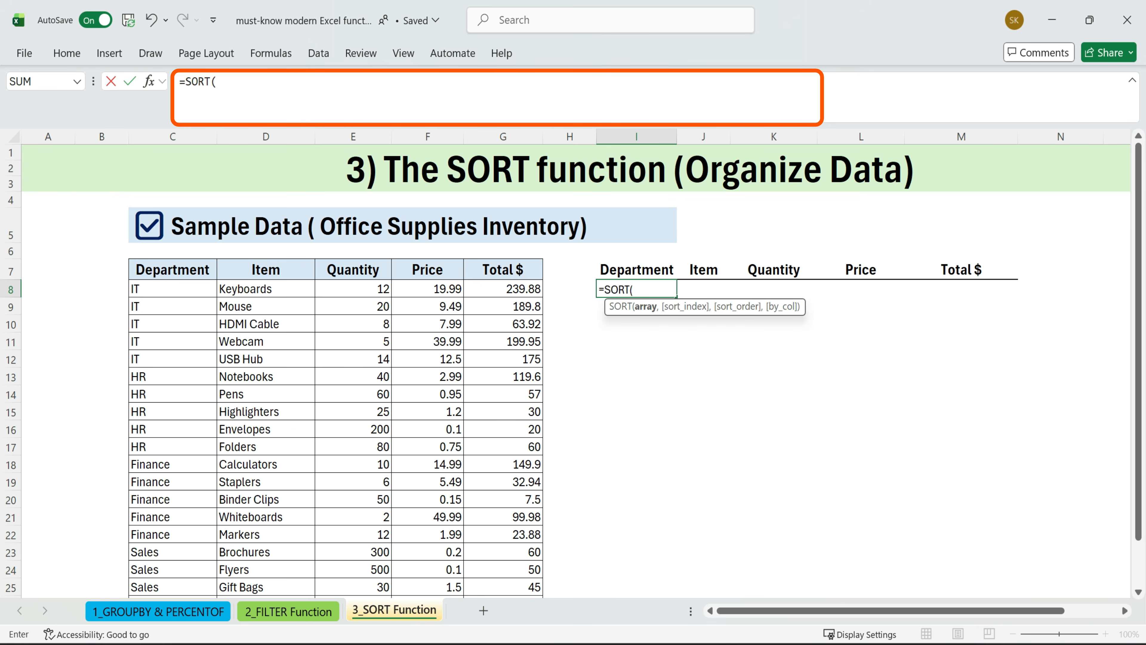
{"action": "left_click_drag", "start_coordinate": [156, 289], "coordinate": [509, 560]}
{"action": "type", "text": ","}
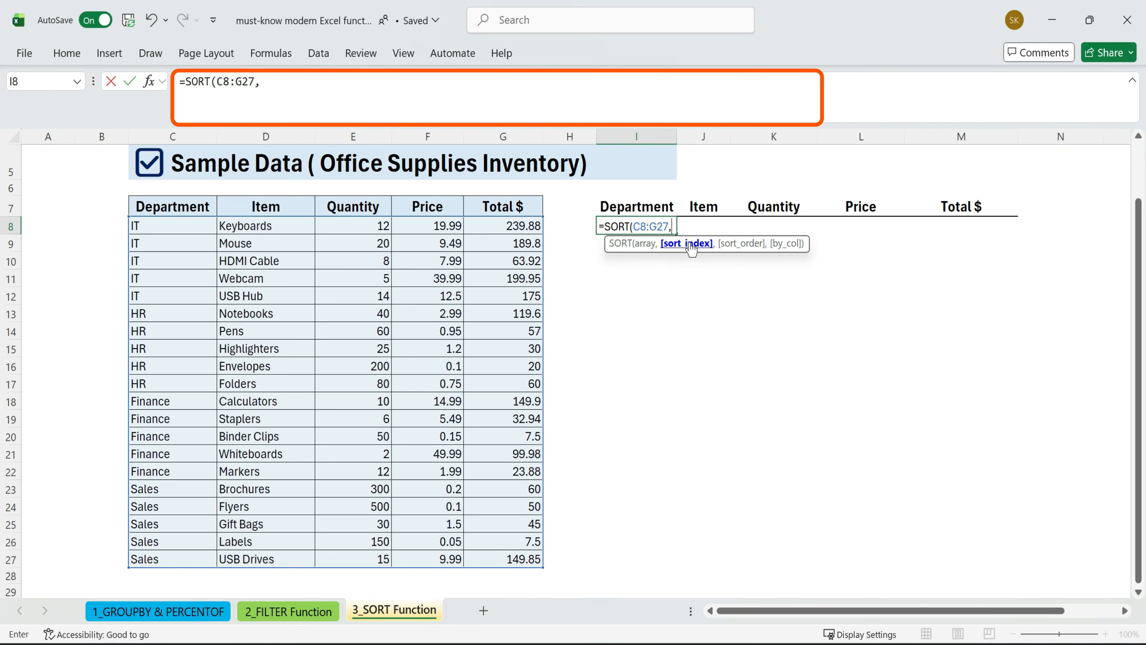
Complete the I8 SORT formula with sort index 2, ascending order 1 and FALSE for sorting by row, and check the Item column
{"action": "type", "text": "2,"}
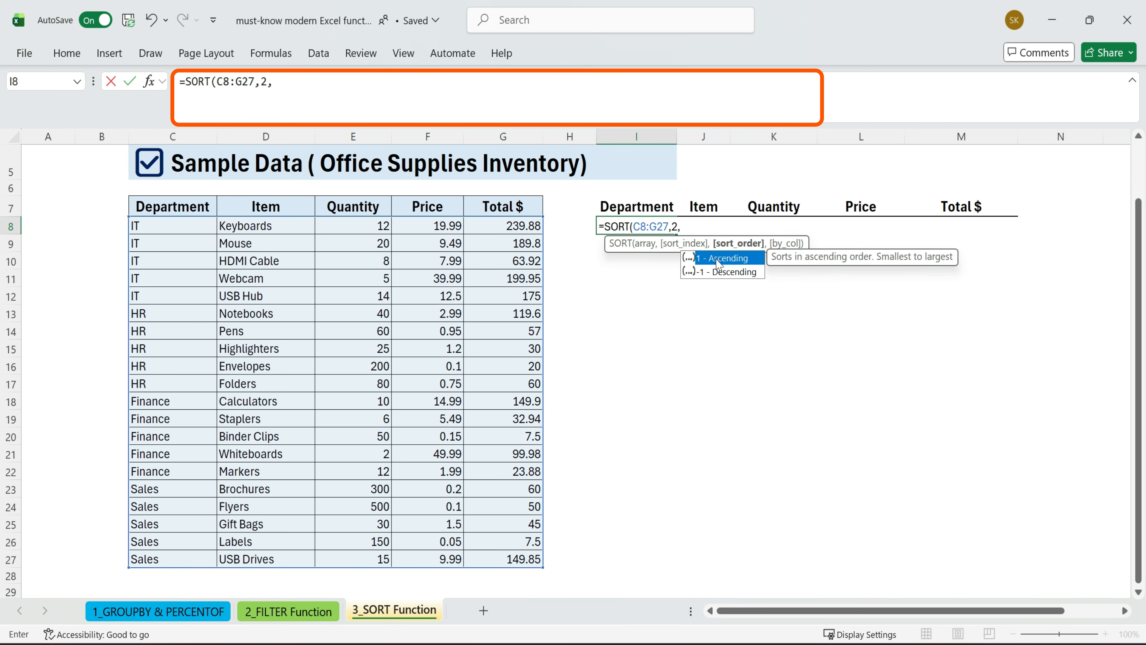
{"action": "type", "text": "1,"}
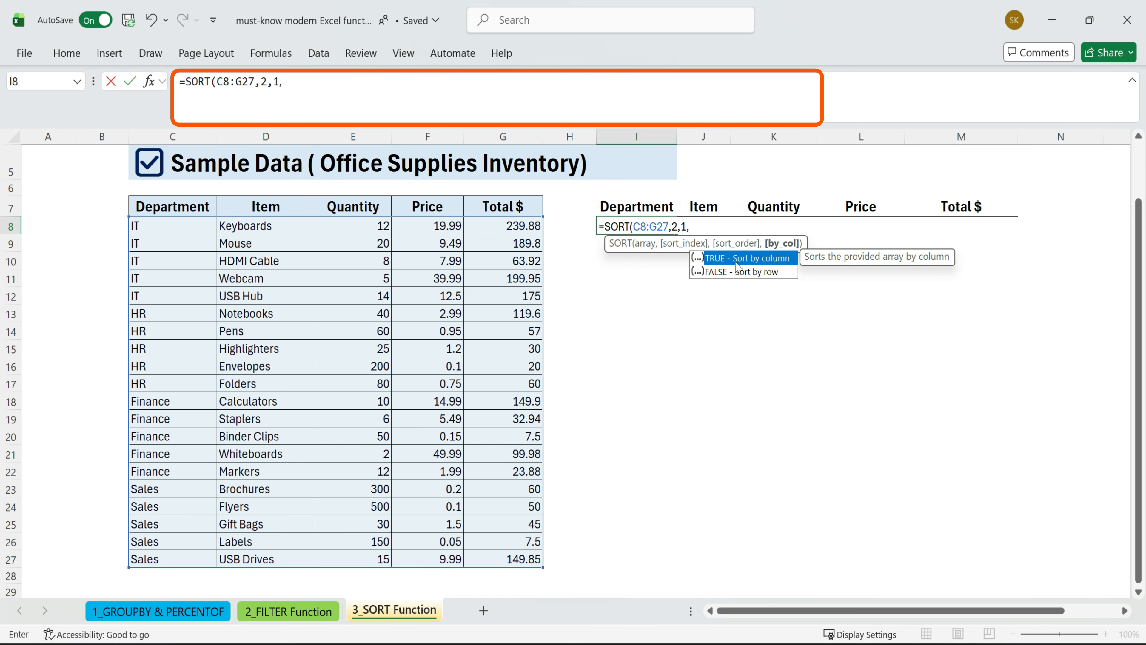
{"action": "left_click", "coordinate": [724, 275]}
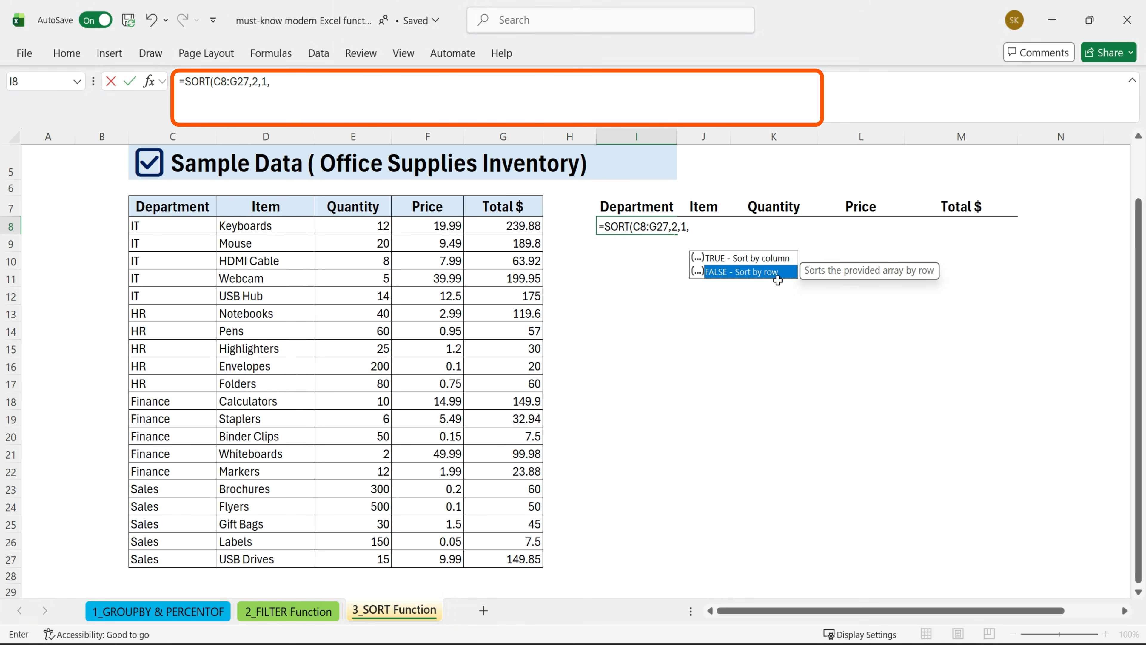
{"action": "double_click", "coordinate": [767, 271]}
{"action": "type", "text": ")"}
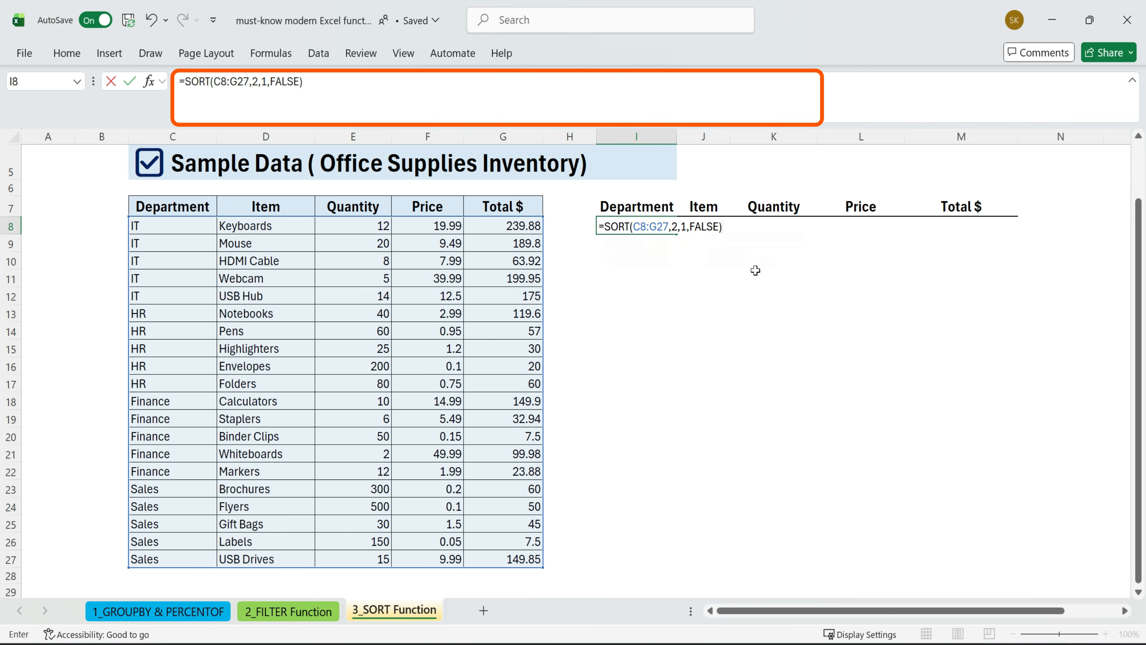
{"action": "key", "text": "Return"}
{"action": "left_click_drag", "start_coordinate": [686, 244], "coordinate": [707, 562]}
{"action": "left_click_drag", "start_coordinate": [707, 225], "coordinate": [709, 562]}
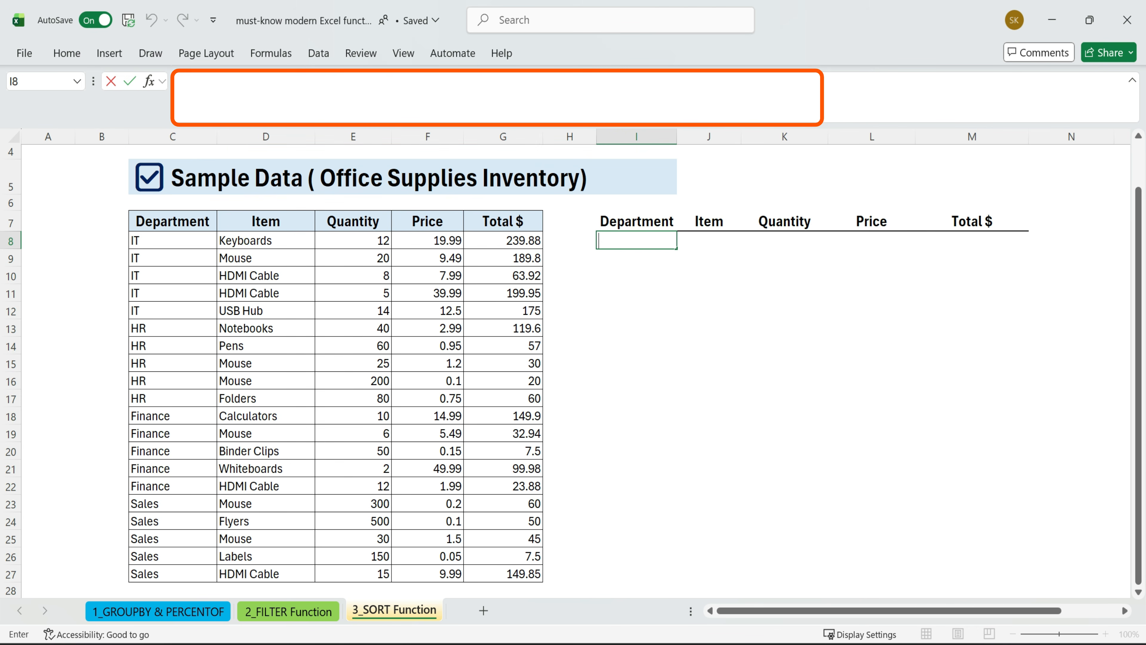
Enter =SORT(UNIQUE(D8:D27)) in I8 to list the distinct items in ascending order, and look over the spilled list
{"action": "type", "text": "=sort"}
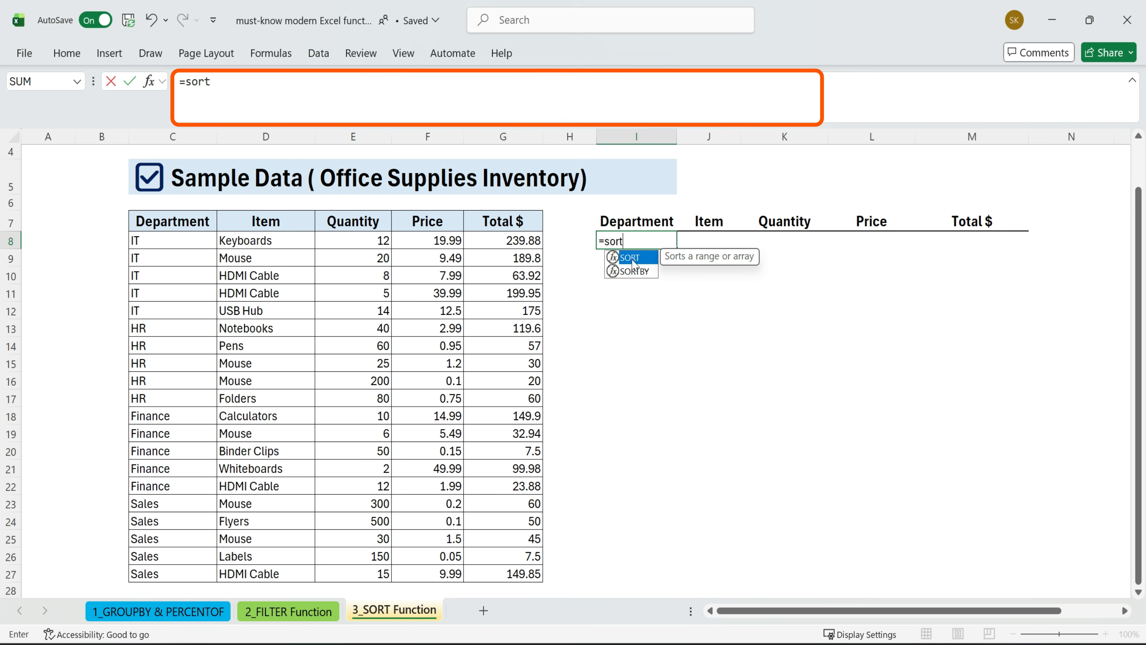
{"action": "double_click", "coordinate": [633, 260]}
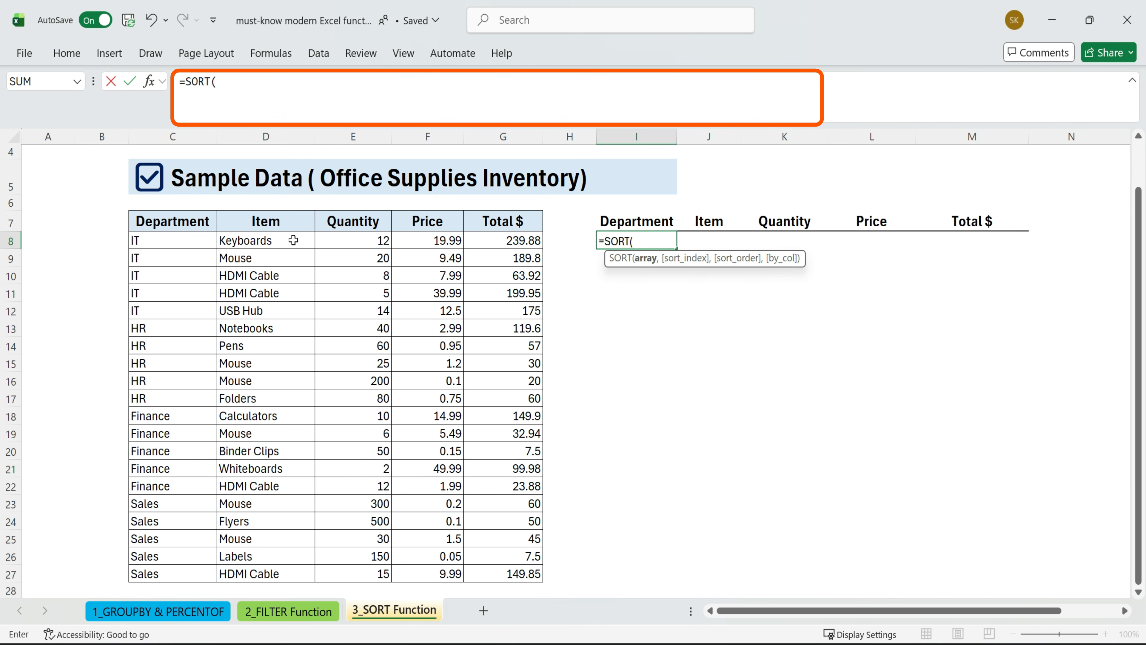
{"action": "type", "text": "un"}
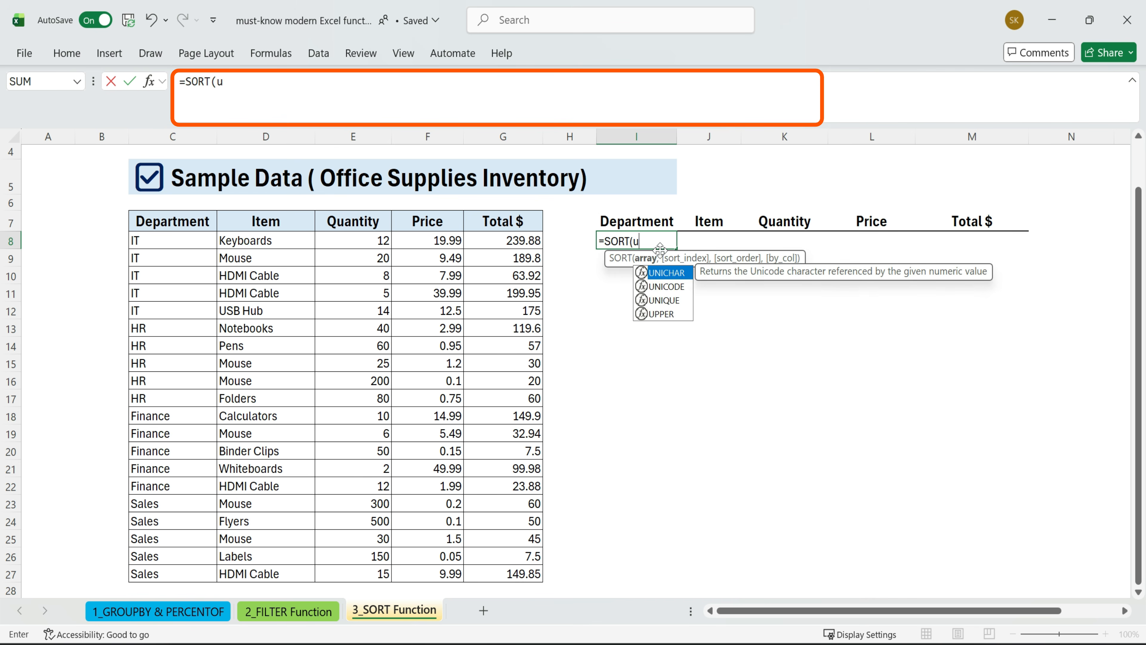
{"action": "double_click", "coordinate": [663, 297]}
{"action": "left_click_drag", "start_coordinate": [262, 241], "coordinate": [260, 569]}
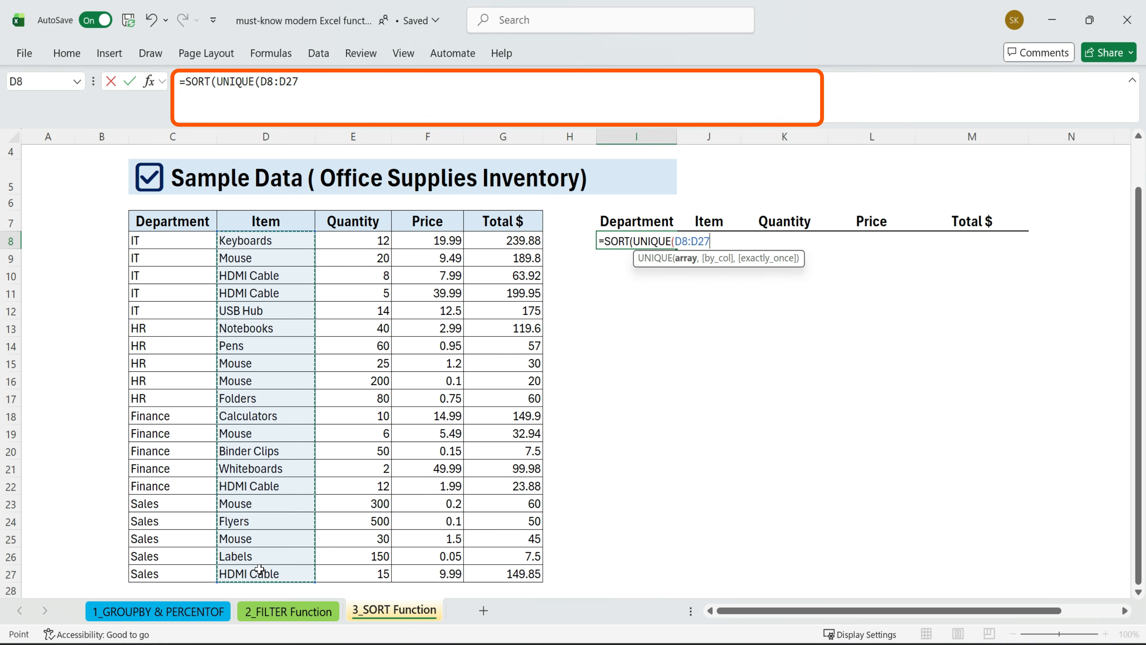
{"action": "type", "text": ")"}
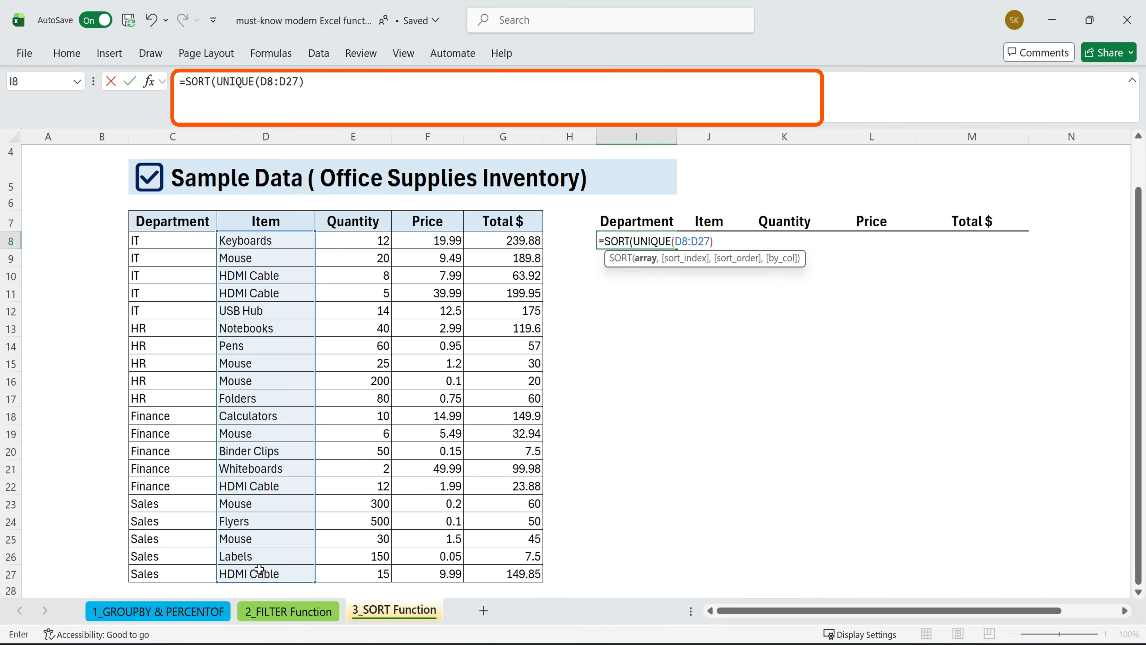
{"action": "type", "text": ")"}
{"action": "key", "text": "Return"}
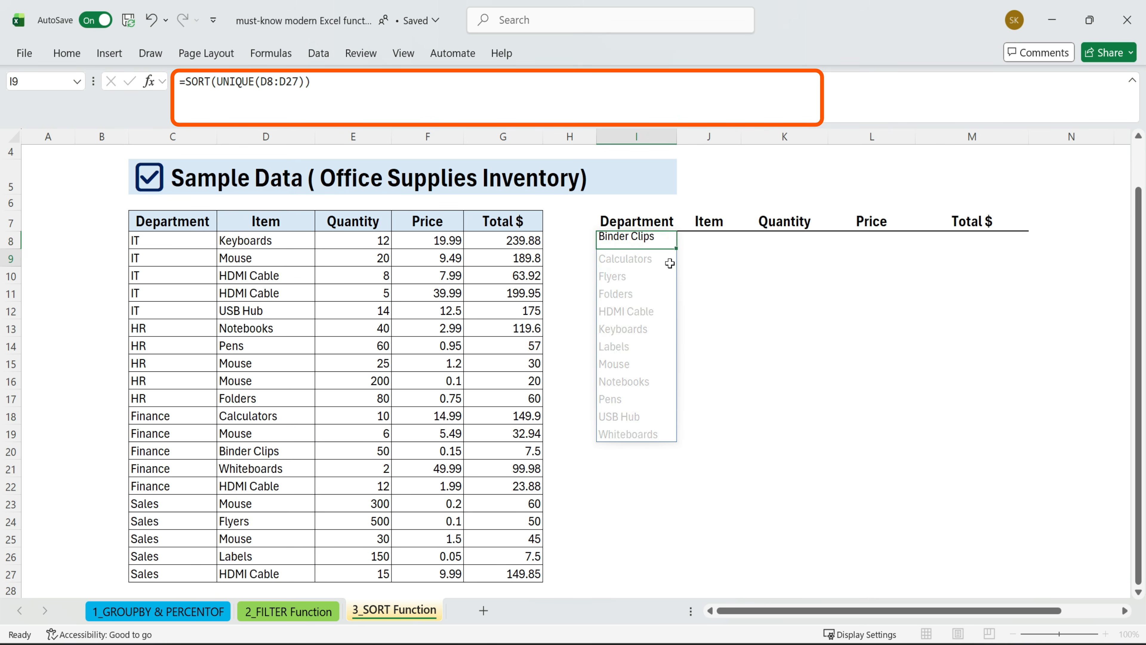
{"action": "left_click_drag", "start_coordinate": [668, 246], "coordinate": [650, 433]}
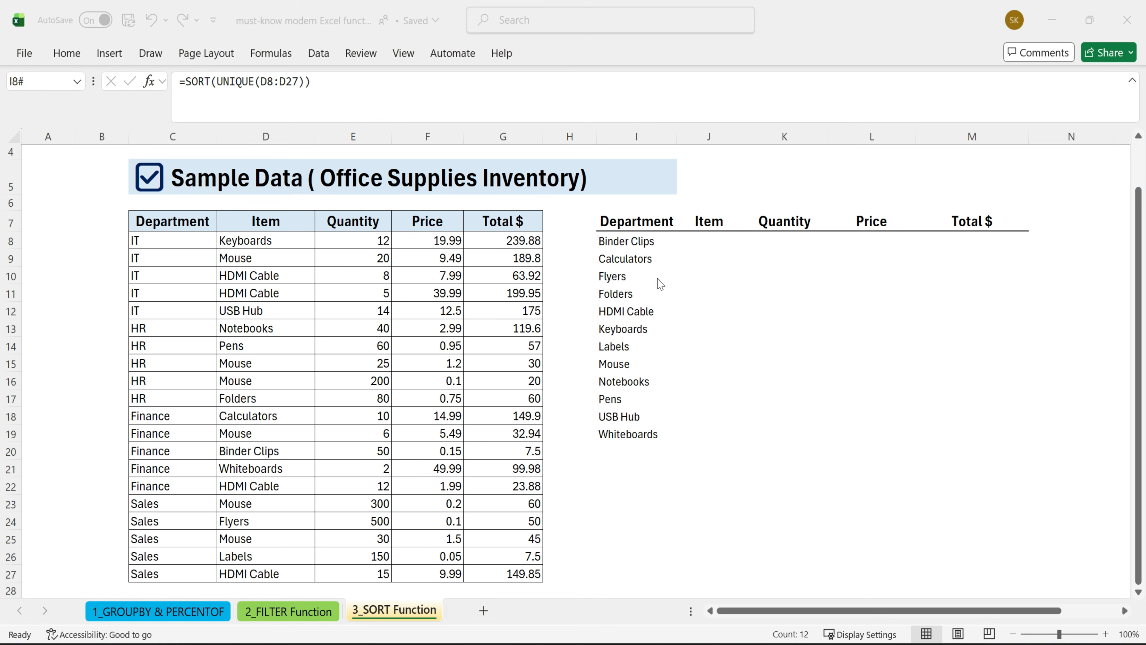
Set the sort order in the I8 formula to descending, giving =SORT(UNIQUE(D8:D27),,-1), and check the resulting item list
{"action": "left_click", "coordinate": [652, 247]}
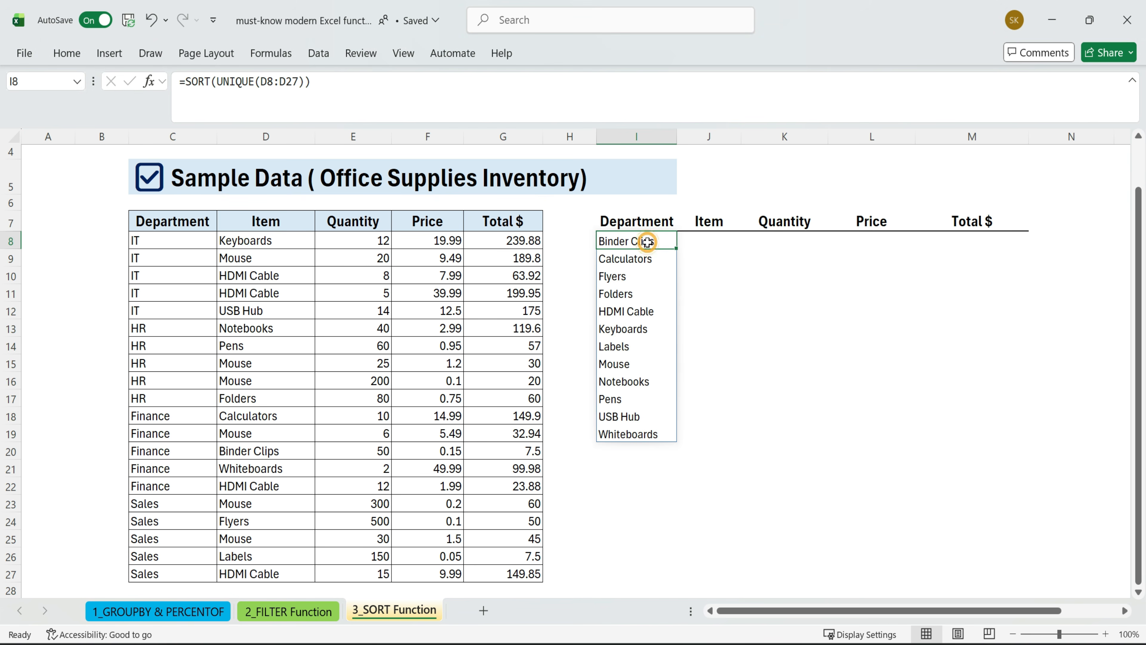
{"action": "double_click", "coordinate": [649, 242]}
{"action": "type", "text": ","}
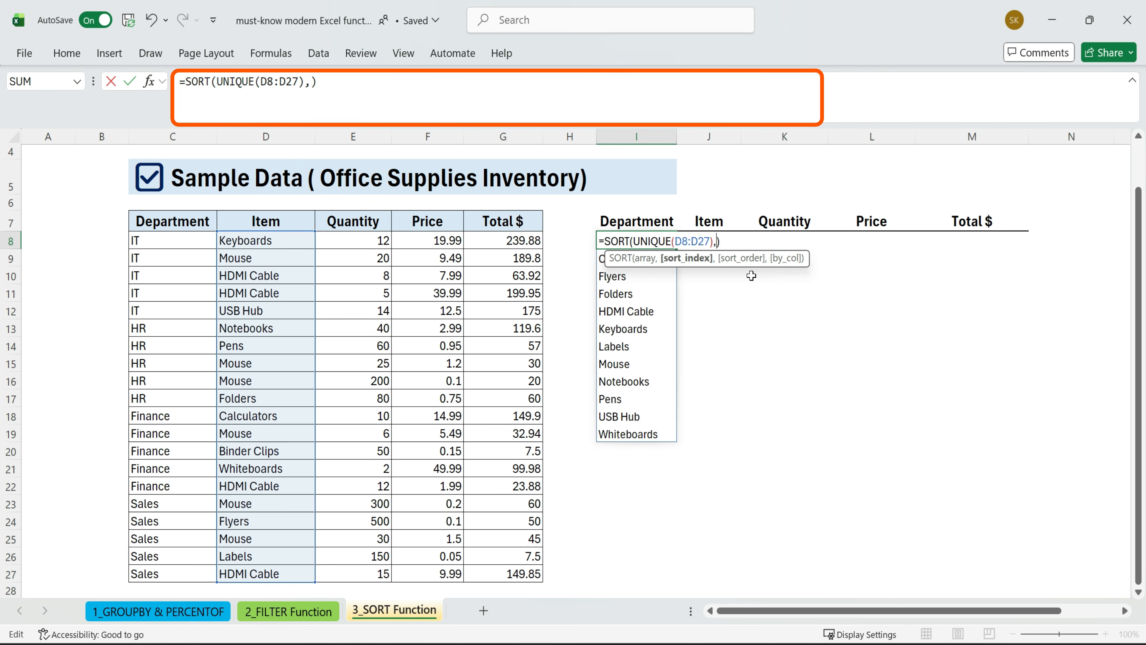
{"action": "type", "text": ","}
{"action": "double_click", "coordinate": [762, 287]}
{"action": "key", "text": "Return"}
{"action": "left_click_drag", "start_coordinate": [668, 241], "coordinate": [648, 430]}
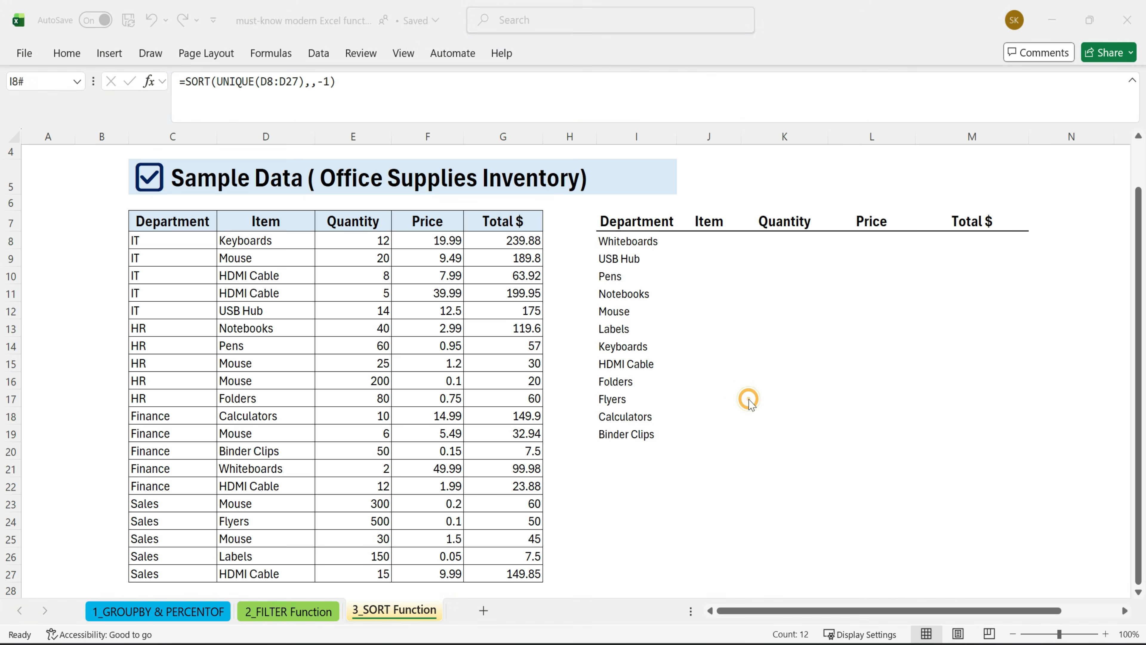
{"action": "scroll", "coordinate": [234, 293], "scroll_direction": "up", "scroll_amount": 1}
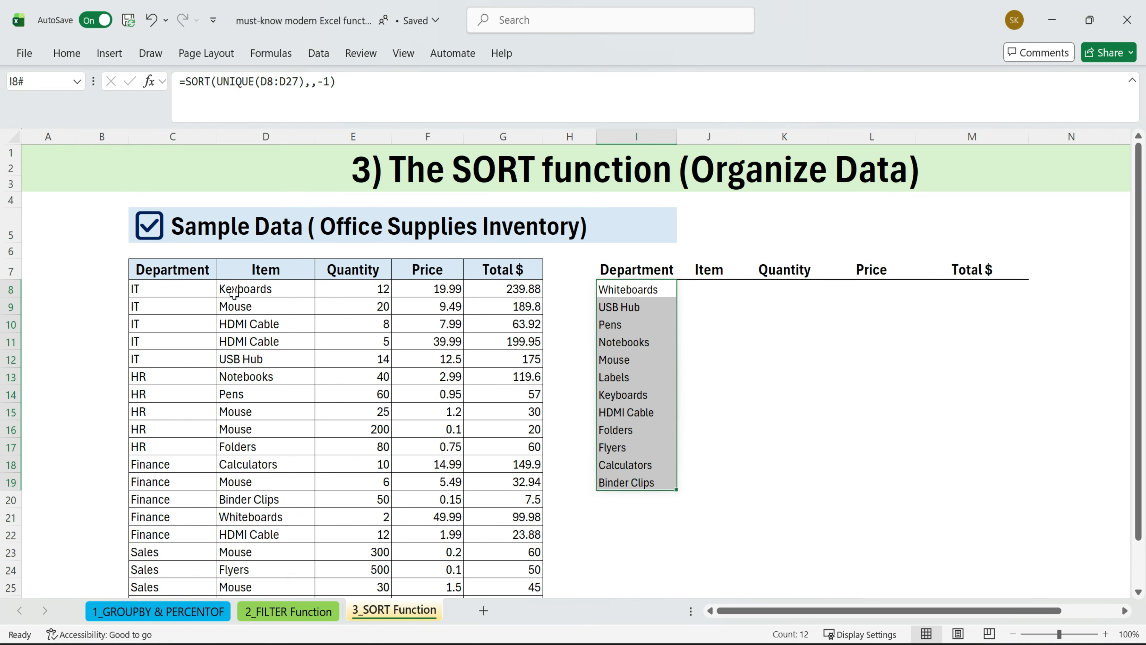
{"action": "left_click", "coordinate": [720, 320]}
{"action": "left_click_drag", "start_coordinate": [113, 216], "coordinate": [947, 568]}
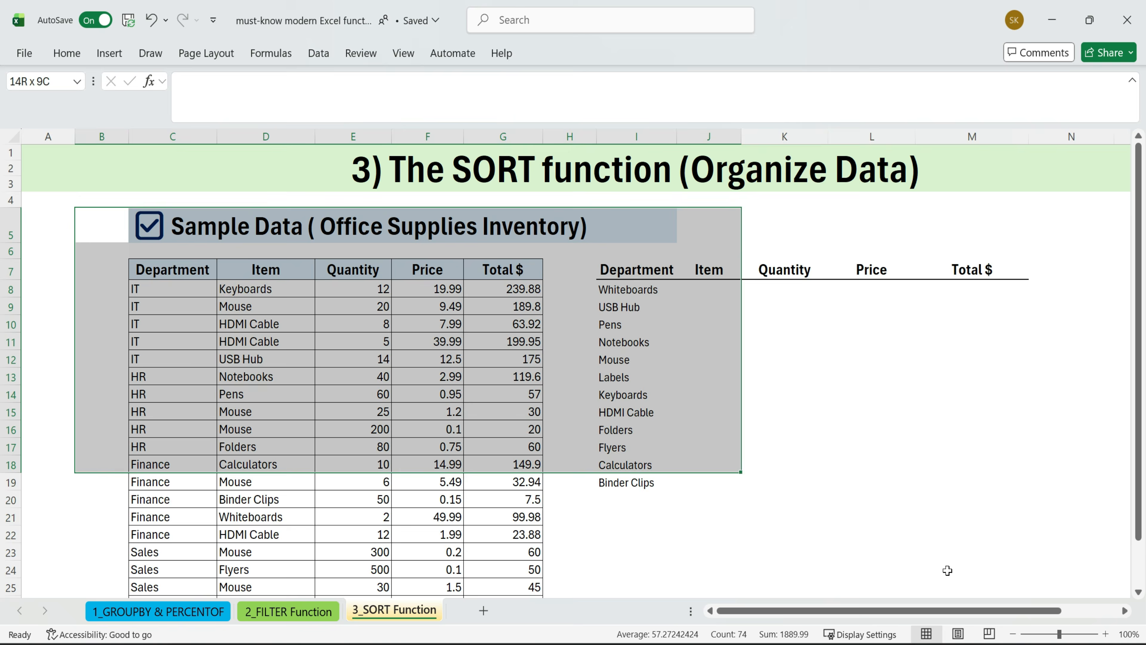
{"action": "left_click", "coordinate": [736, 374]}
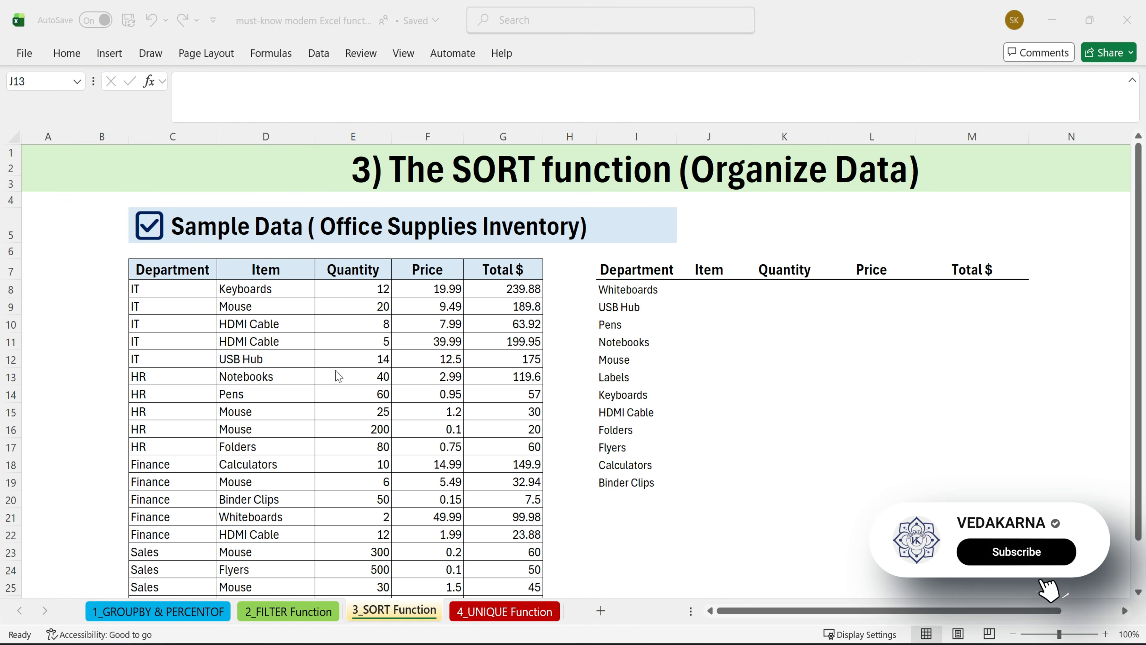
Open the 4_UNIQUE Function sheet and examine the inventory table and the empty Distinct List and Unique List areas
{"action": "left_click", "coordinate": [527, 612]}
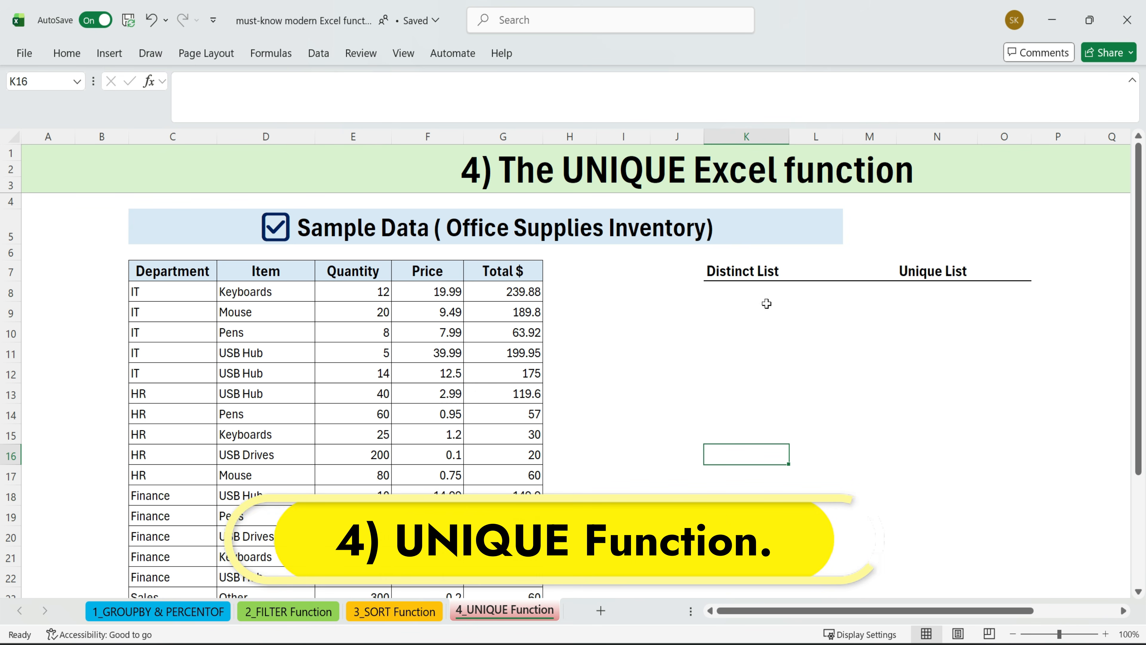
{"action": "left_click_drag", "start_coordinate": [171, 270], "coordinate": [433, 556]}
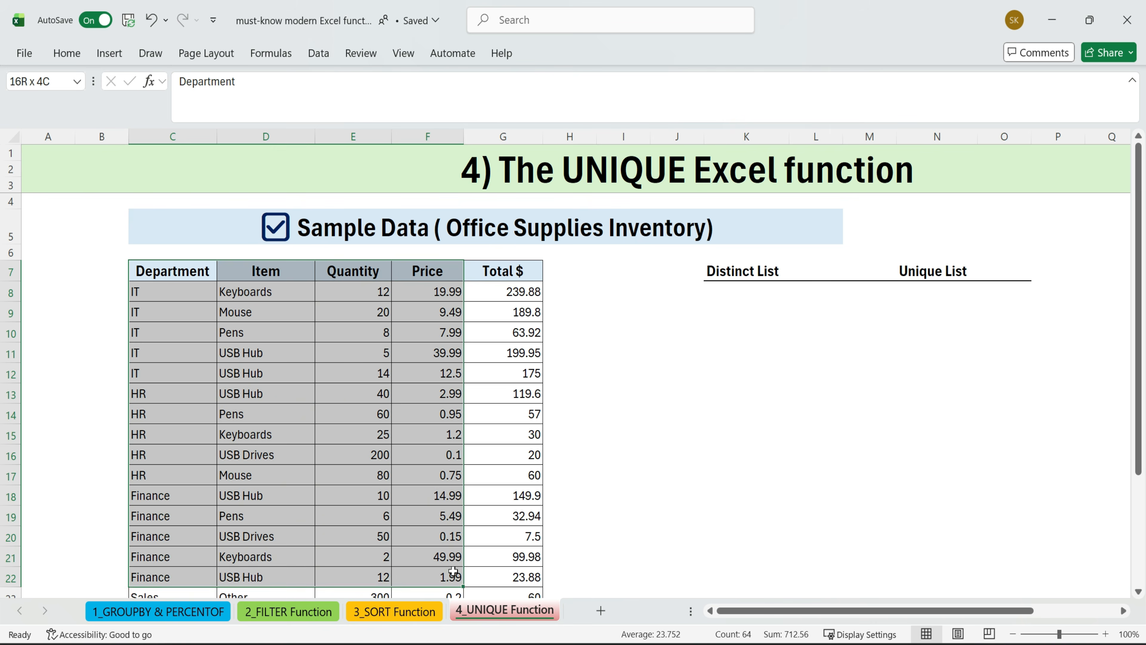
{"action": "left_click_drag", "start_coordinate": [508, 273], "coordinate": [515, 499]}
{"action": "left_click", "coordinate": [722, 271]}
{"action": "left_click", "coordinate": [913, 269]}
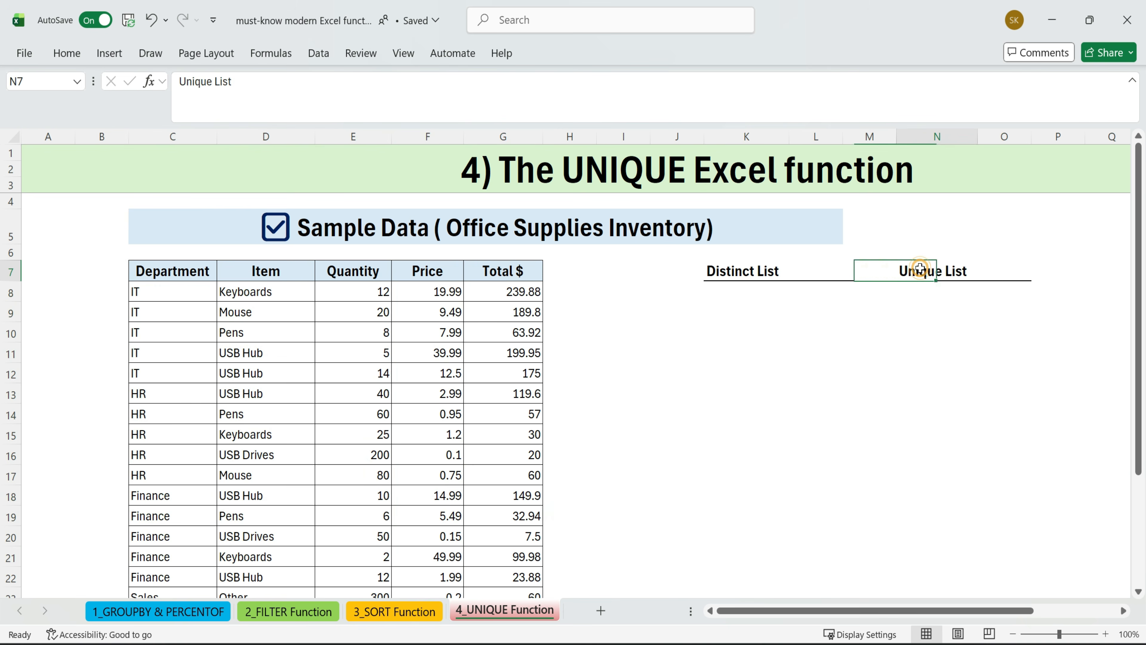
{"action": "left_click_drag", "start_coordinate": [727, 295], "coordinate": [921, 482]}
{"action": "left_click", "coordinate": [774, 322]}
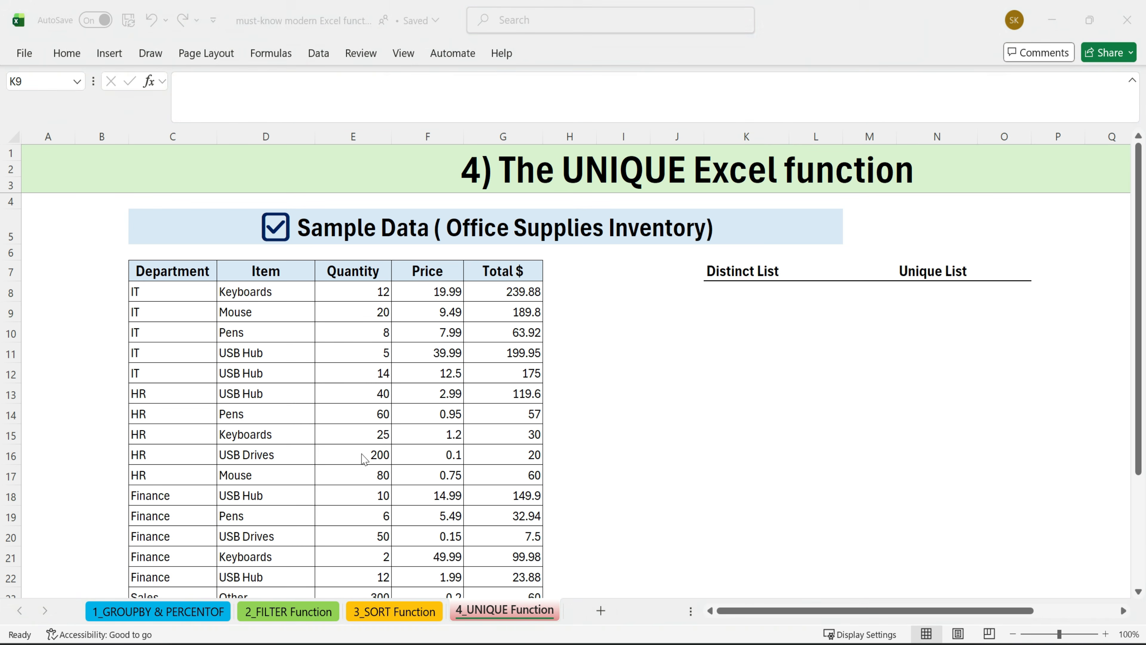
Enter =UNIQUE(D8:D27) in K8 under Distinct List and look over the spilled items
{"action": "left_click", "coordinate": [740, 294]}
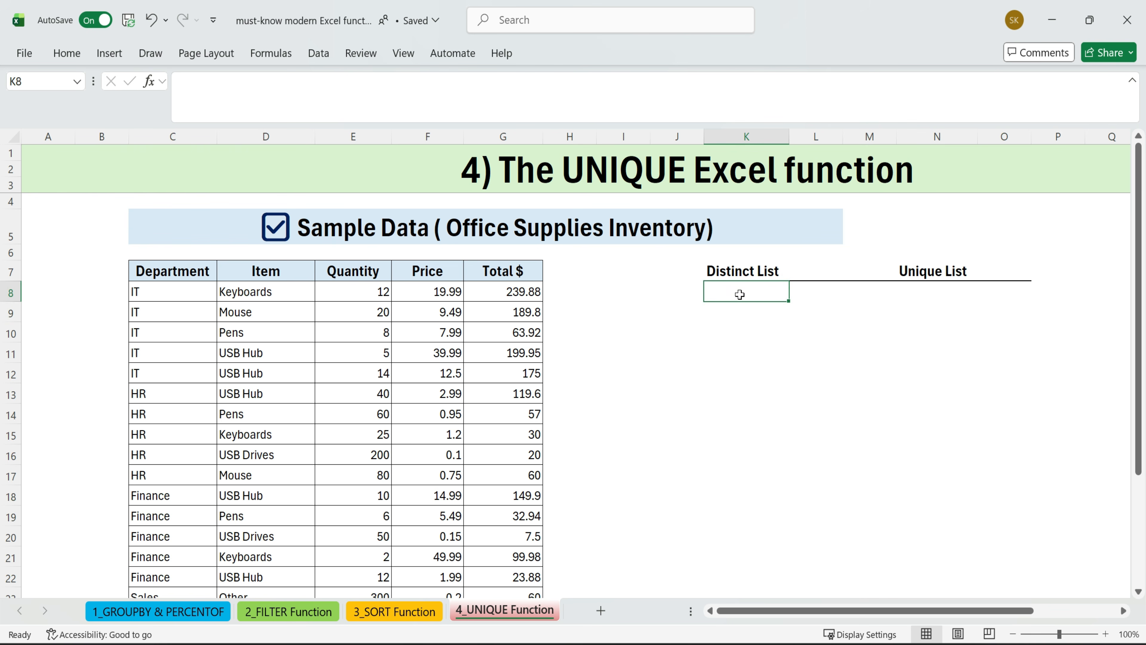
{"action": "type", "text": "=un"}
{"action": "left_click", "coordinate": [753, 338]}
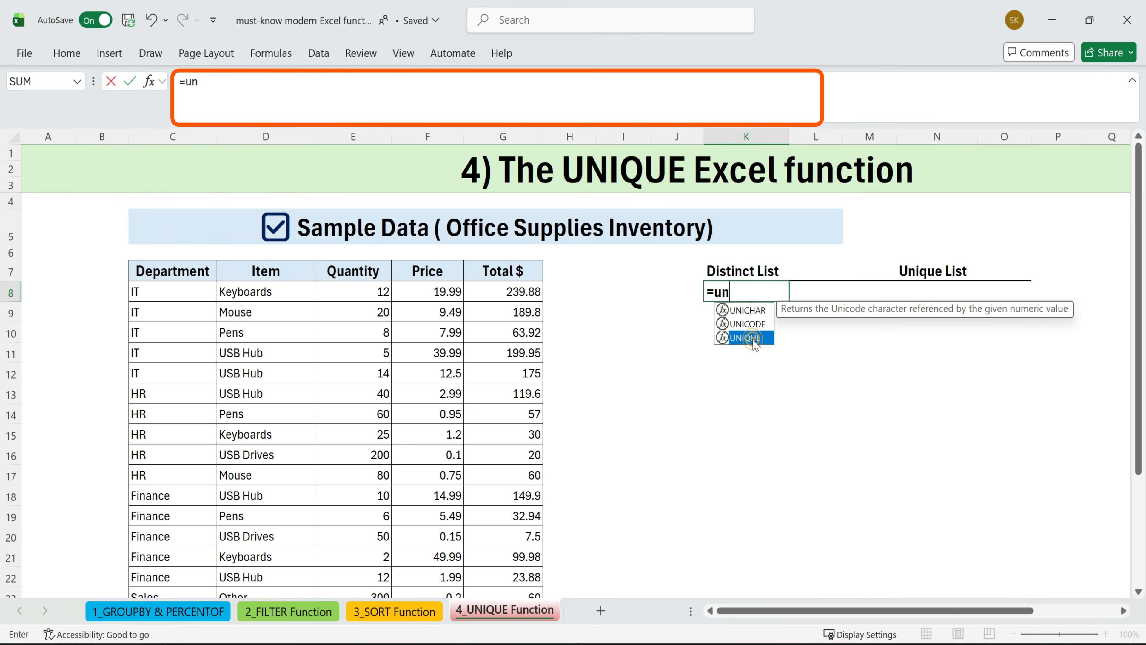
{"action": "double_click", "coordinate": [753, 338]}
{"action": "left_click_drag", "start_coordinate": [276, 289], "coordinate": [275, 582]}
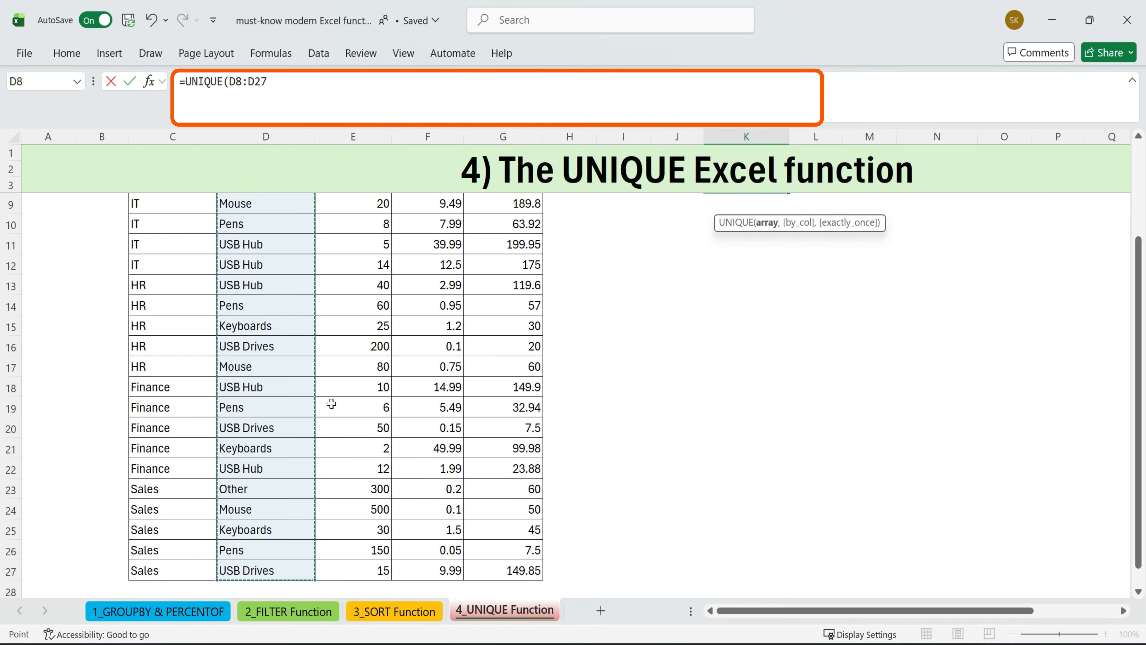
{"action": "scroll", "coordinate": [332, 403], "scroll_direction": "up", "scroll_amount": 2}
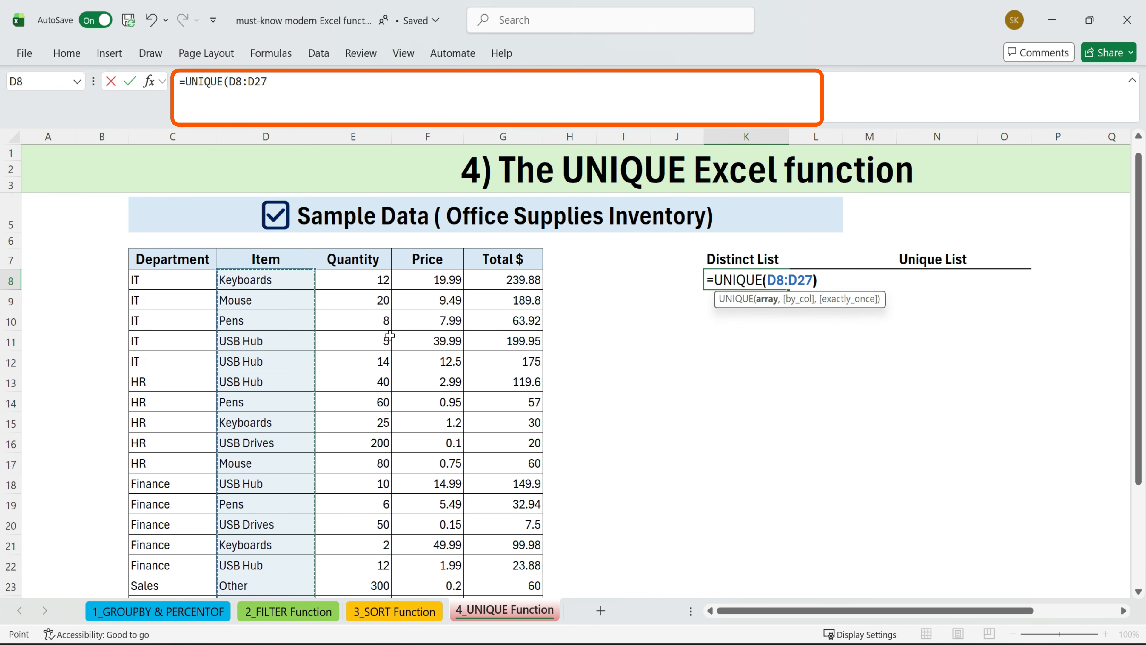
{"action": "key", "text": "Return"}
{"action": "left_click_drag", "start_coordinate": [742, 275], "coordinate": [745, 383]}
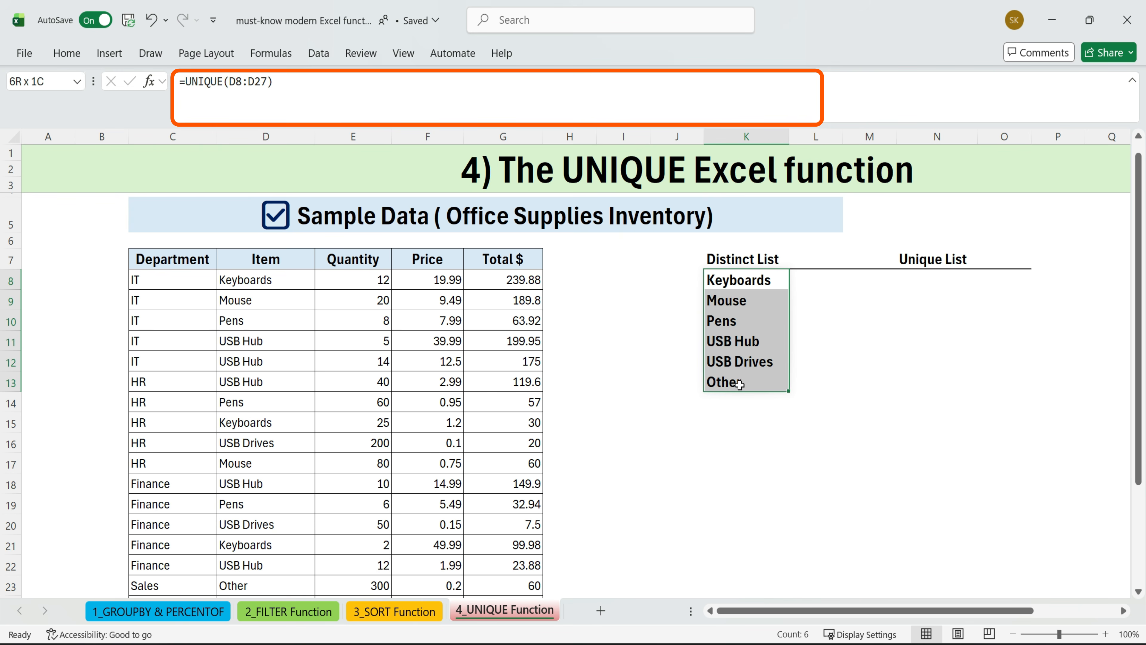
Enter =UNIQUE(D8:D27,FALSE,TRUE) in N8 under Unique List to return only the items that appear exactly once
{"action": "left_click", "coordinate": [928, 258]}
{"action": "left_click", "coordinate": [942, 286]}
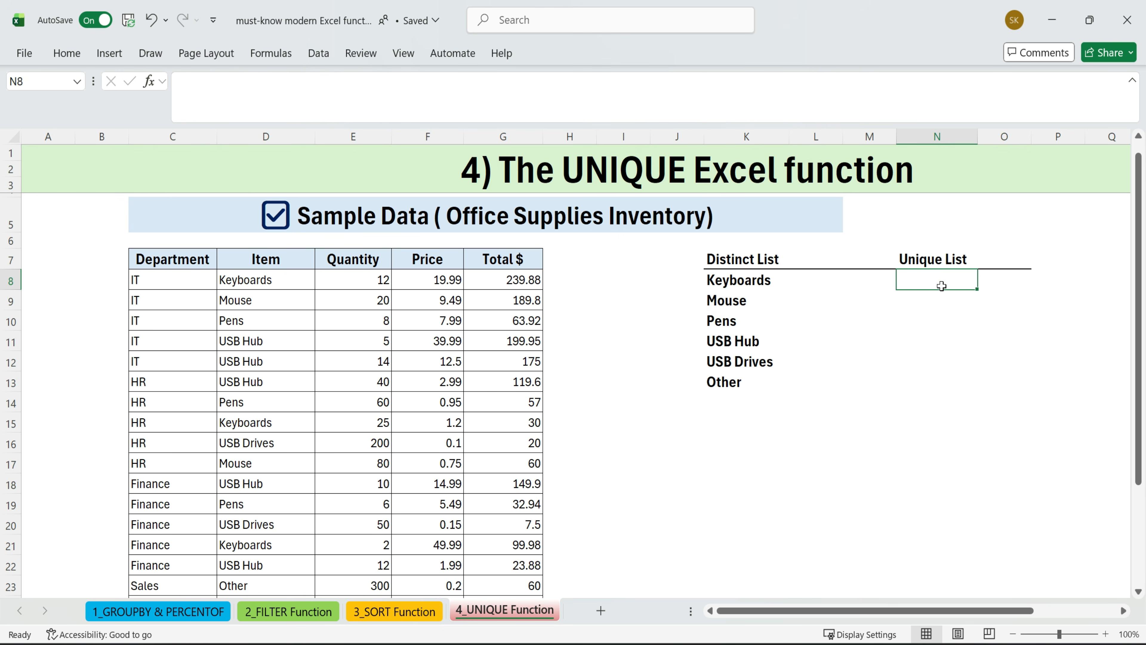
{"action": "type", "text": "=un"}
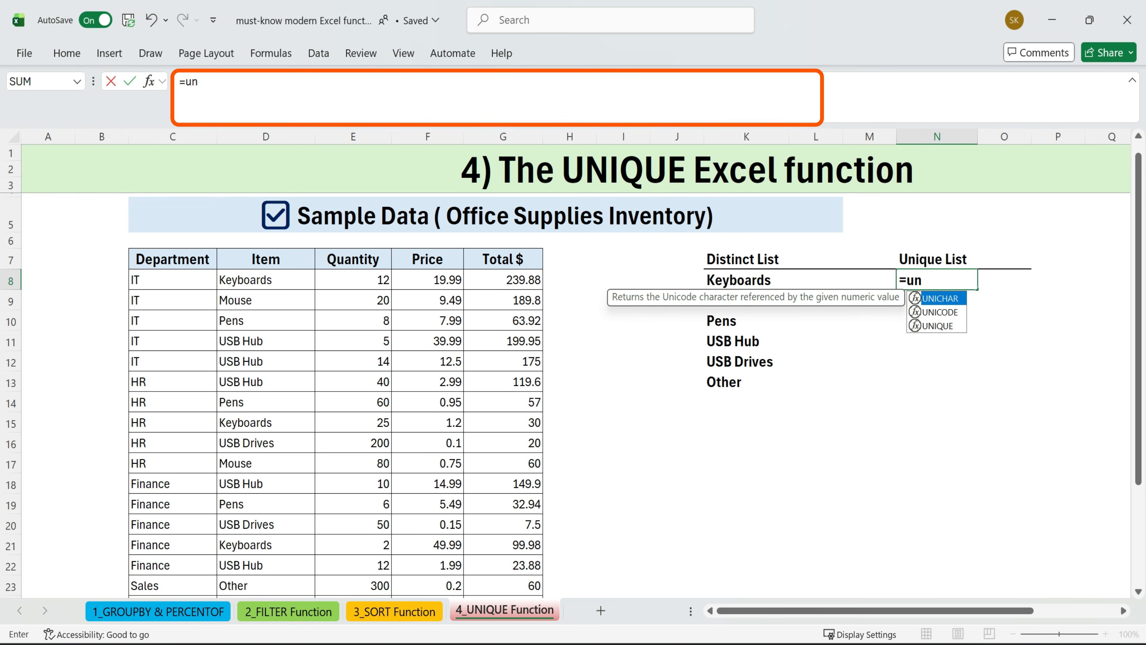
{"action": "double_click", "coordinate": [945, 323]}
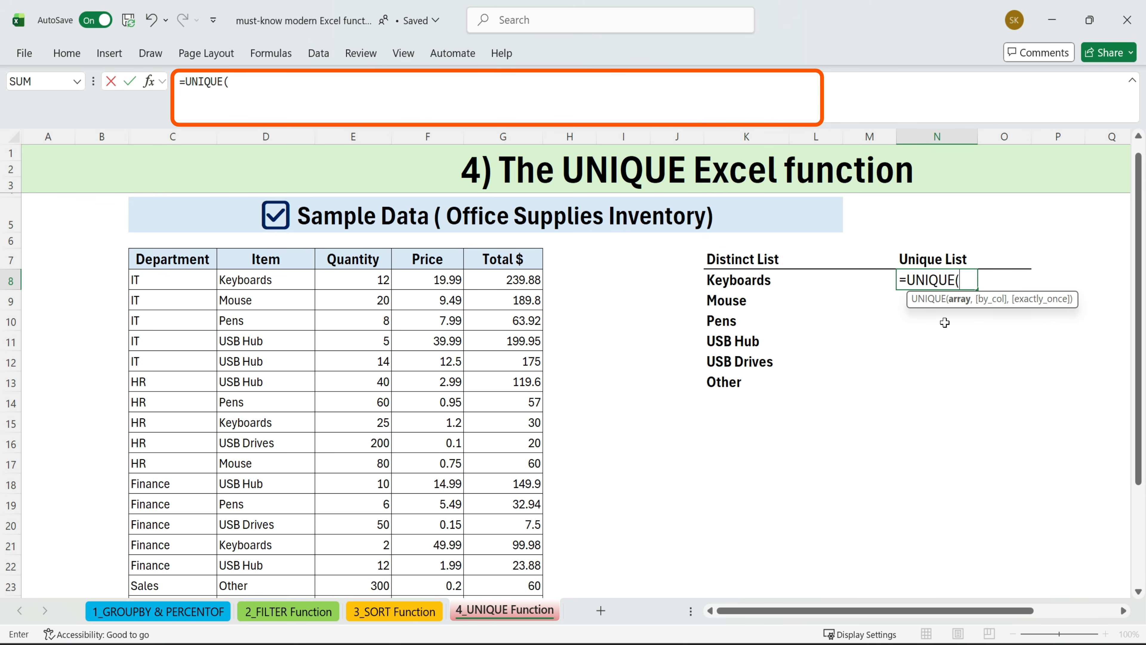
{"action": "left_click_drag", "start_coordinate": [294, 284], "coordinate": [259, 550]}
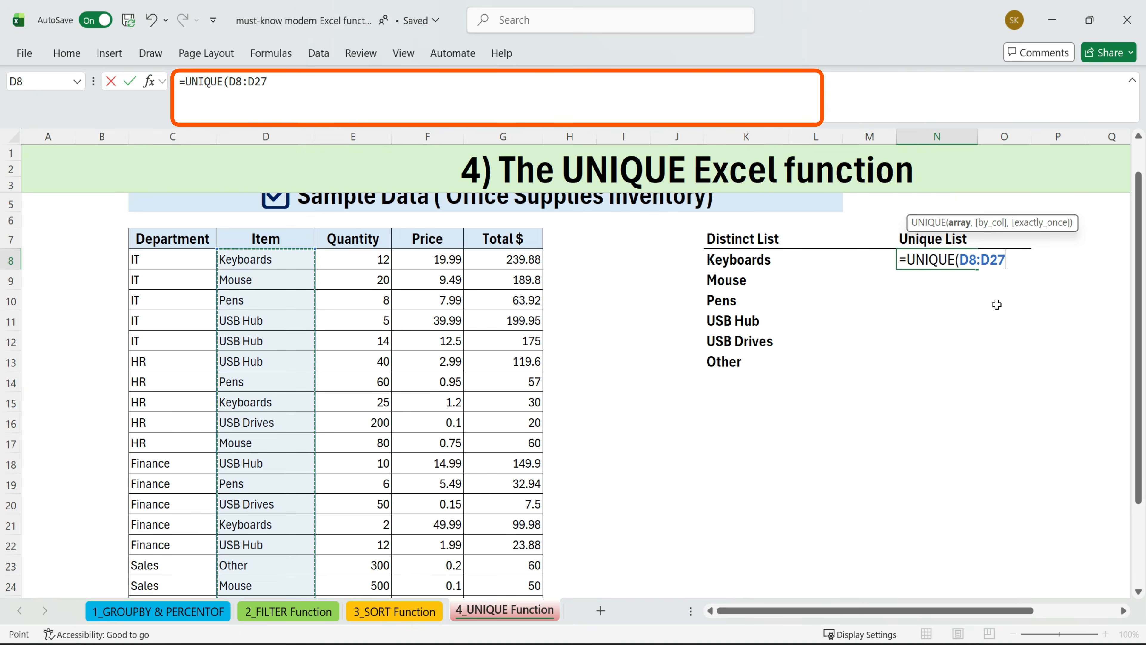
{"action": "scroll", "coordinate": [854, 355], "scroll_direction": "up", "scroll_amount": 2}
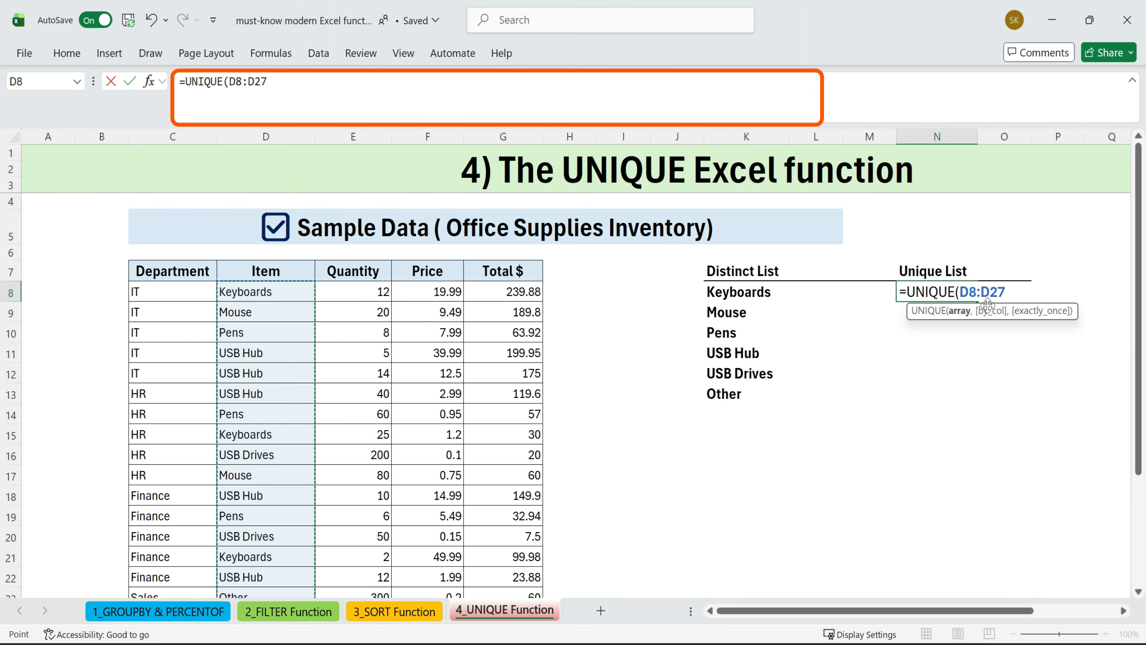
{"action": "type", "text": ","}
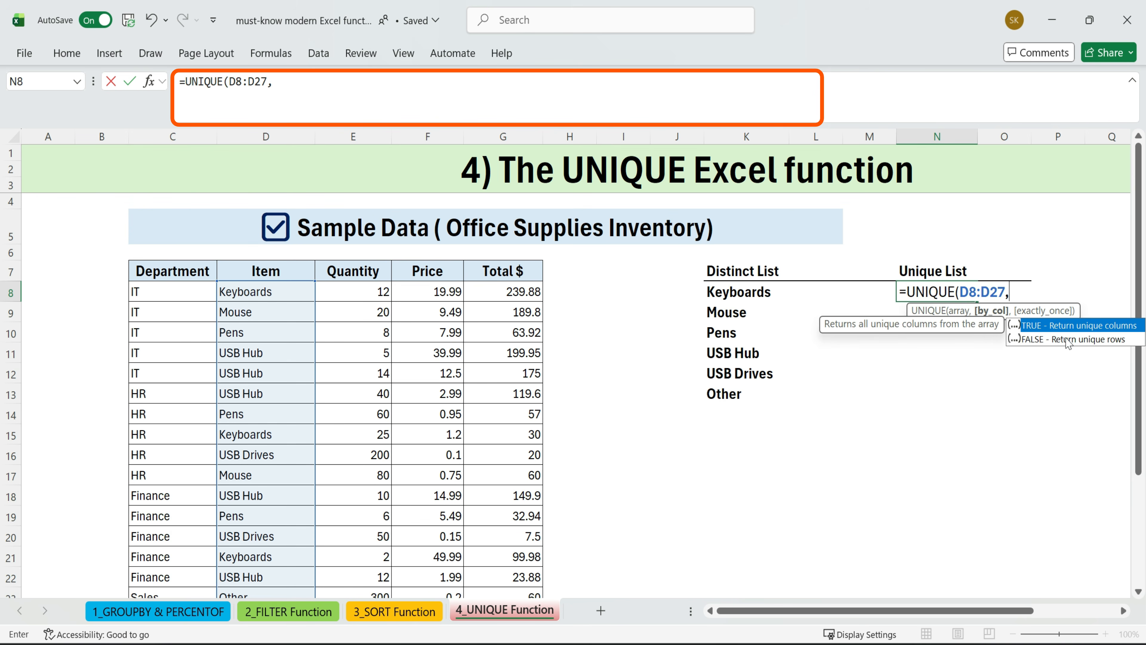
{"action": "left_click", "coordinate": [1091, 339]}
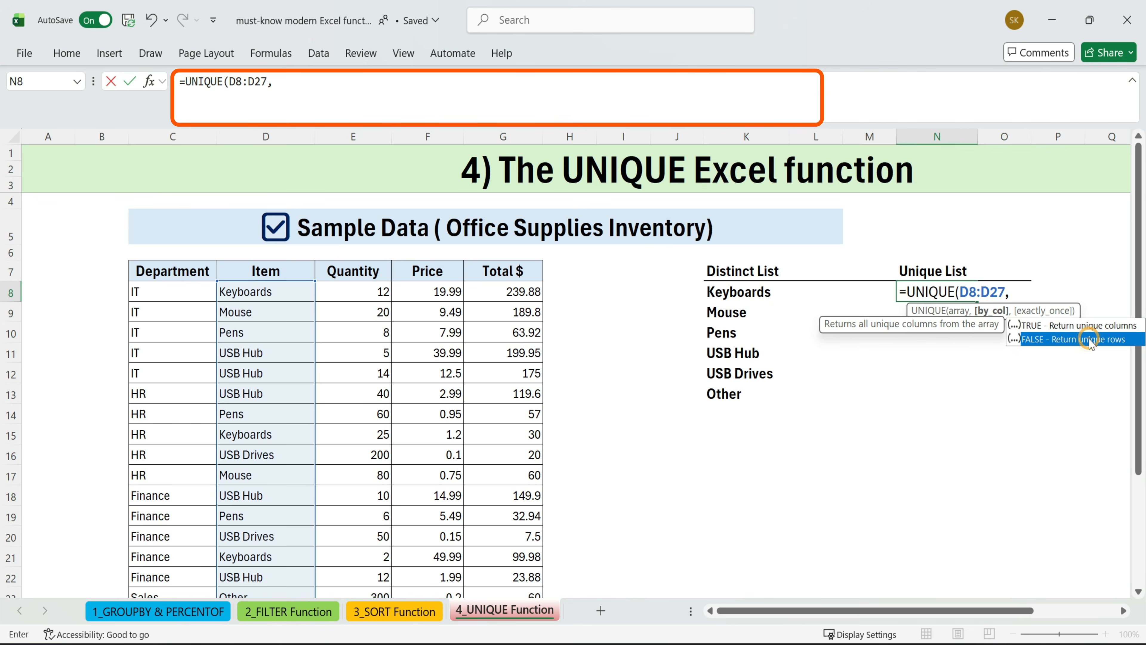
{"action": "double_click", "coordinate": [1087, 339]}
{"action": "type", "text": ","}
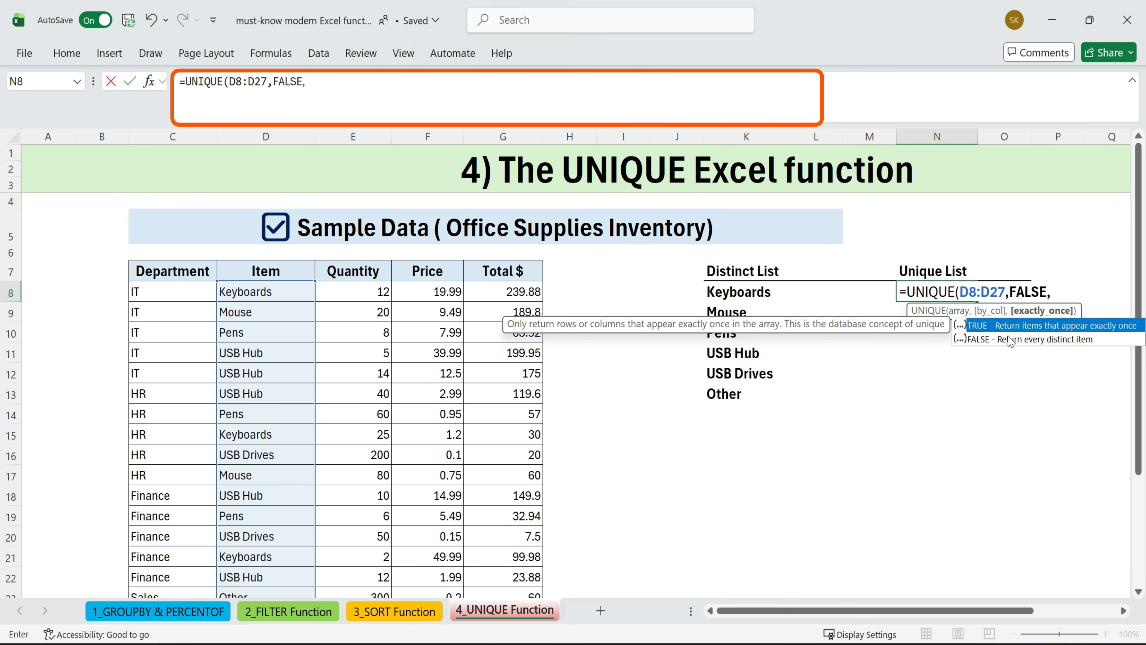
{"action": "double_click", "coordinate": [1021, 325]}
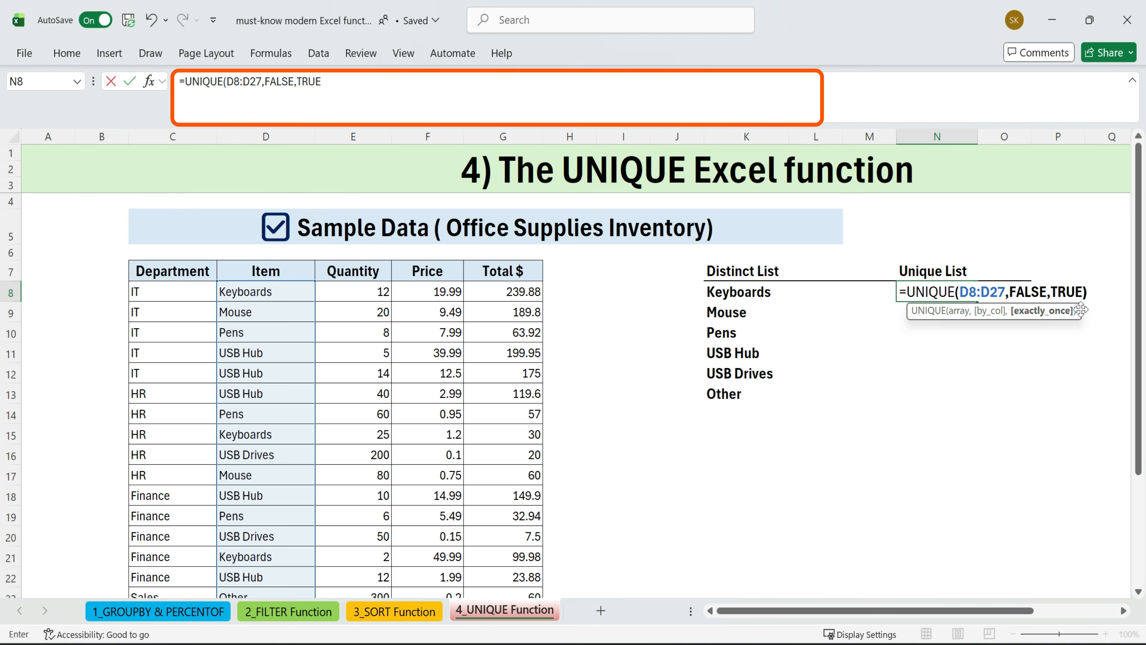
{"action": "key", "text": "Return"}
Check the Unique List result in N8 against the Distinct List and the source Item column
{"action": "left_click", "coordinate": [934, 294]}
{"action": "left_click", "coordinate": [745, 393]}
{"action": "left_click_drag", "start_coordinate": [265, 292], "coordinate": [320, 586]}
{"action": "left_click", "coordinate": [255, 507]}
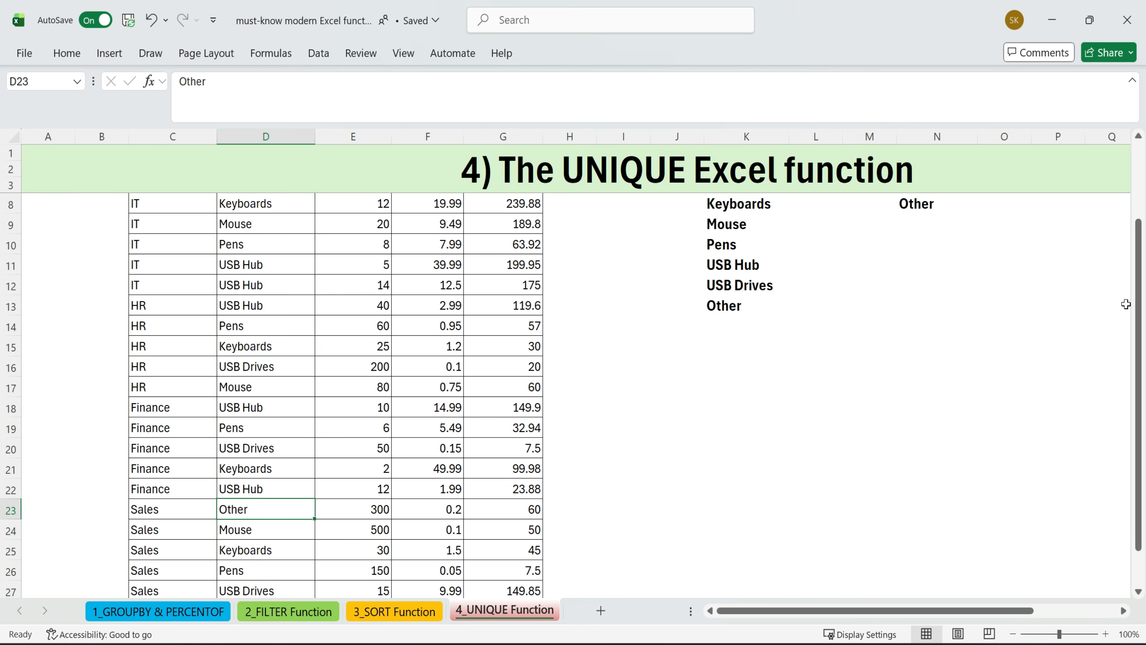
{"action": "scroll", "coordinate": [738, 226], "scroll_direction": "up", "scroll_amount": 1}
Compare the UNIQUE formula in N8 with the one in K8
{"action": "left_click", "coordinate": [917, 225]}
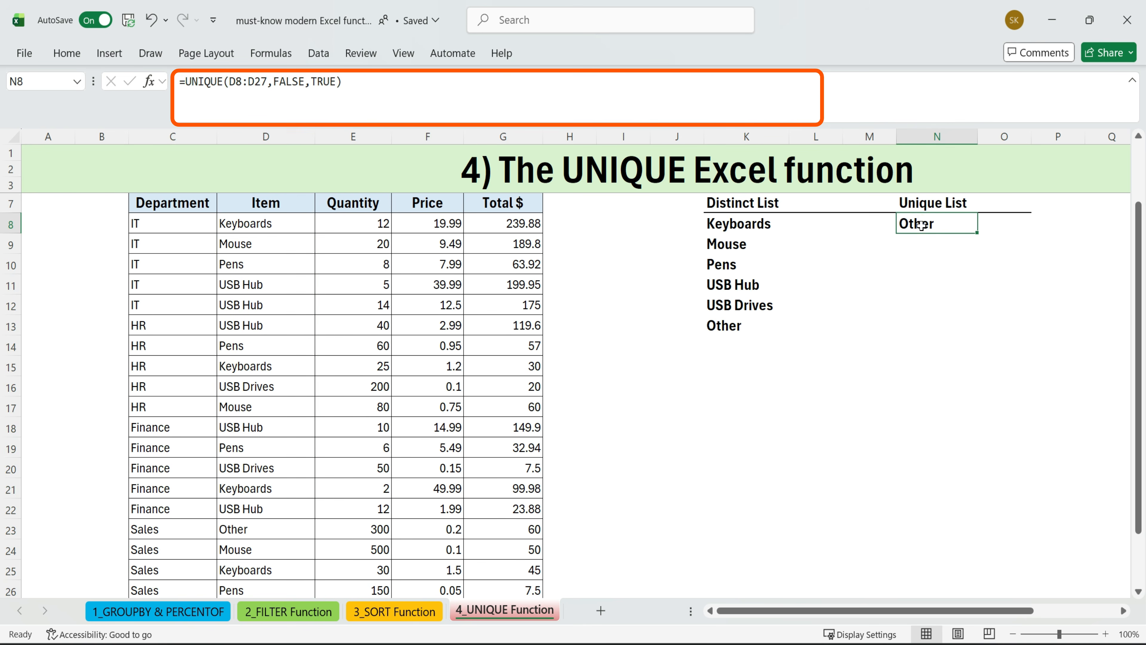
{"action": "triple_click", "coordinate": [356, 82]}
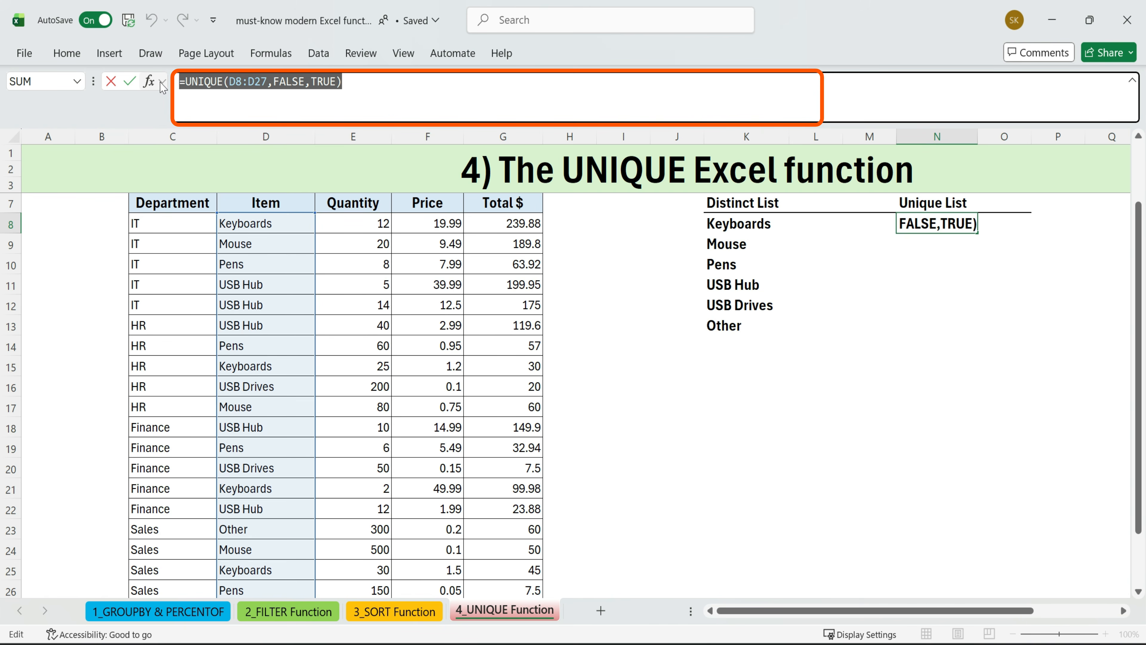
{"action": "double_click", "coordinate": [774, 225]}
{"action": "triple_click", "coordinate": [325, 82]}
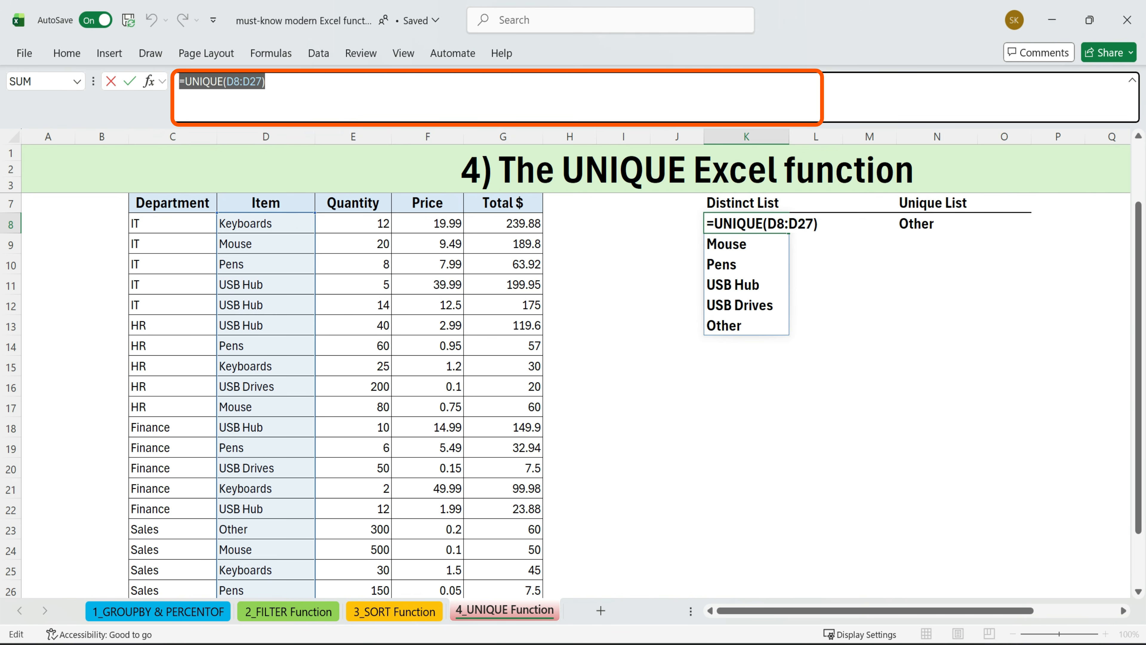
Close the K8 formula without changes and look over the sample data alongside the Distinct and Unique lists
{"action": "key", "text": "Escape"}
{"action": "left_click_drag", "start_coordinate": [812, 427], "coordinate": [871, 427]}
{"action": "scroll", "coordinate": [412, 212], "scroll_direction": "up", "scroll_amount": 1}
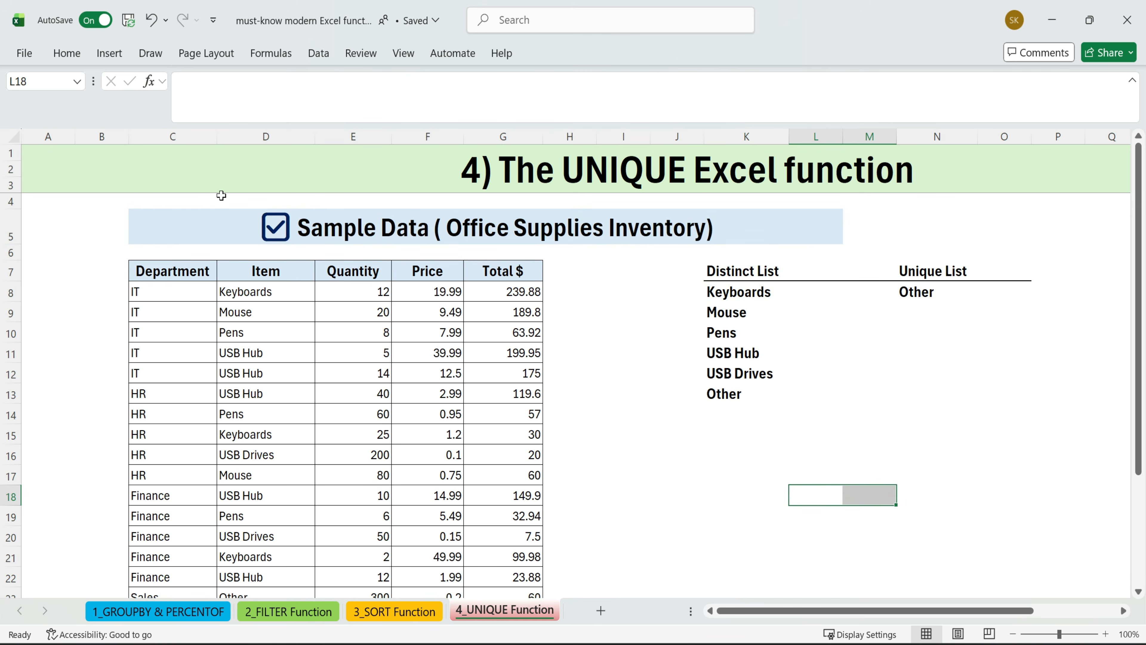
{"action": "left_click_drag", "start_coordinate": [138, 205], "coordinate": [983, 545]}
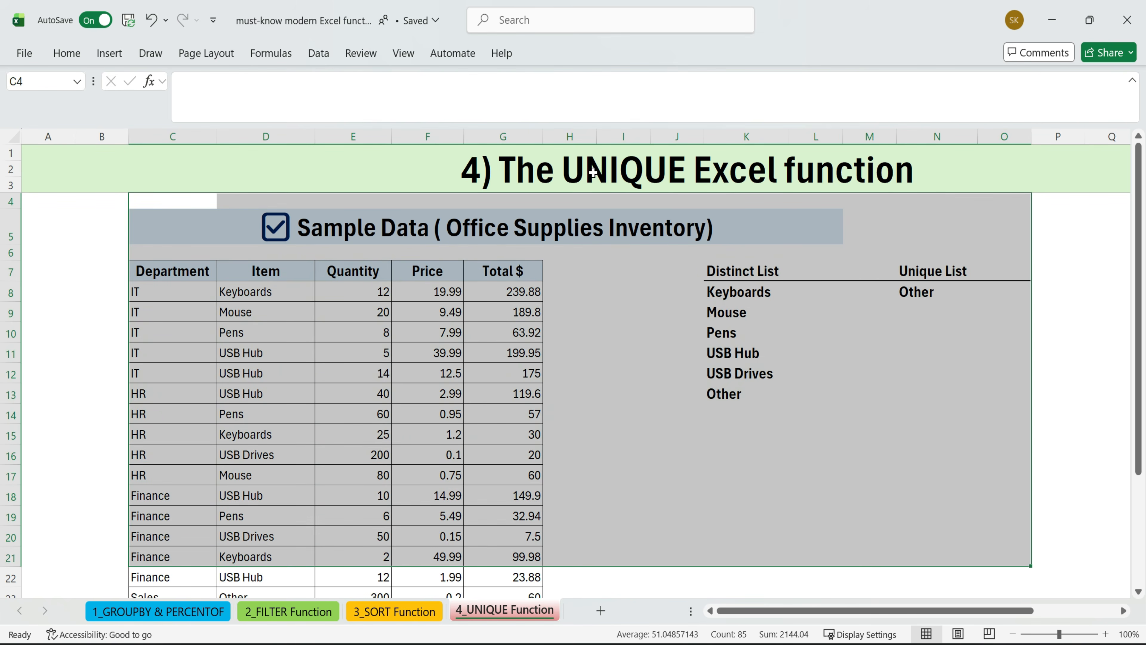
{"action": "left_click", "coordinate": [655, 374]}
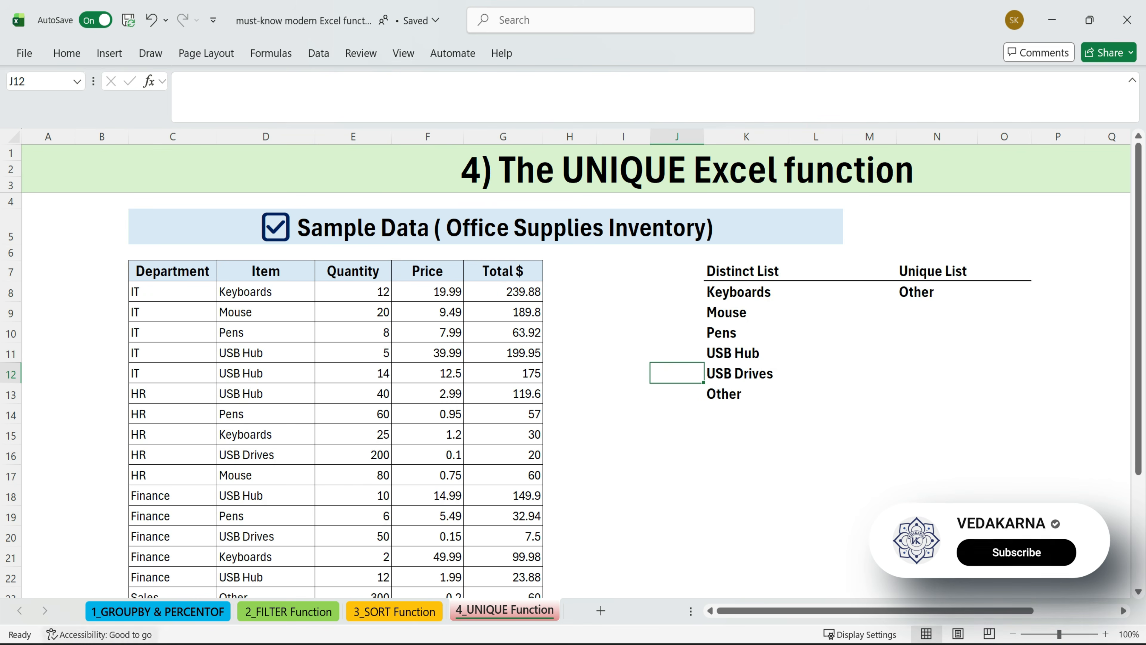
{"action": "scroll", "coordinate": [203, 614], "scroll_direction": "down", "scroll_amount": 1}
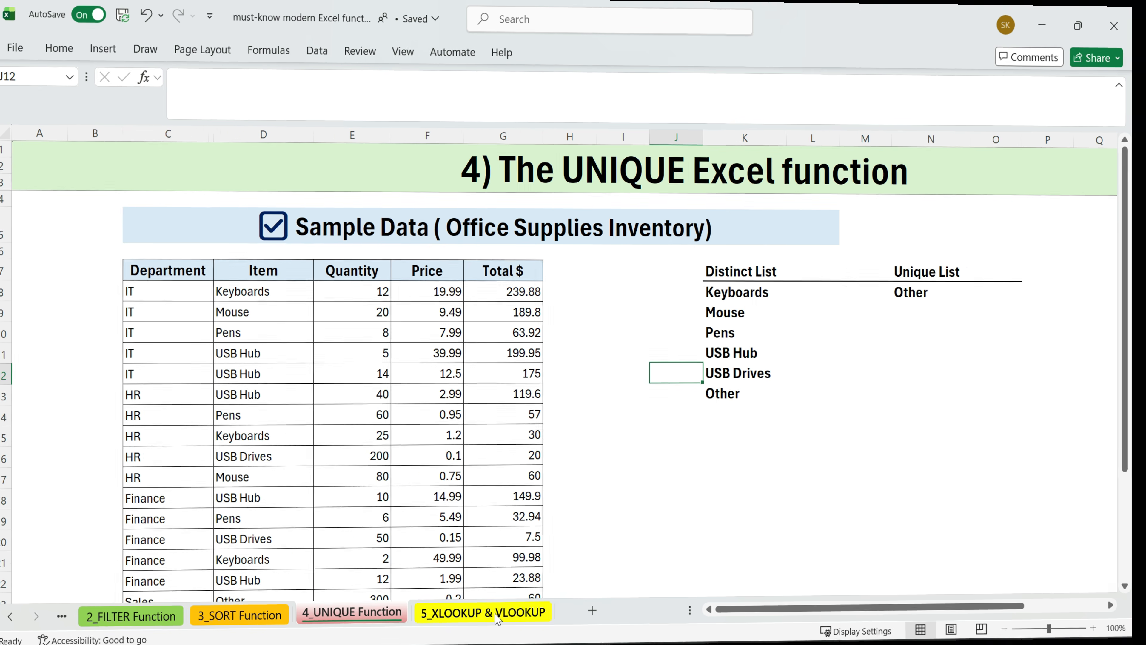
Open the 5_XLOOKUP & VLOOKUP sheet and review the sample data and the Item and Total $ lookup table
{"action": "left_click", "coordinate": [498, 616]}
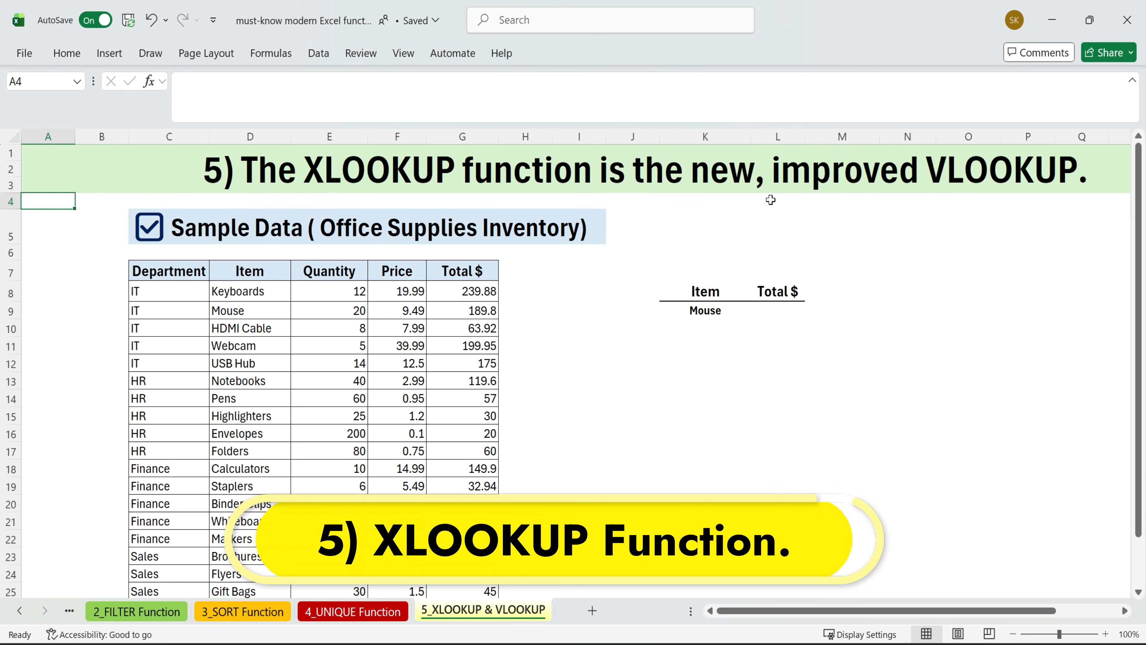
{"action": "left_click", "coordinate": [529, 310]}
{"action": "left_click_drag", "start_coordinate": [101, 201], "coordinate": [971, 509]}
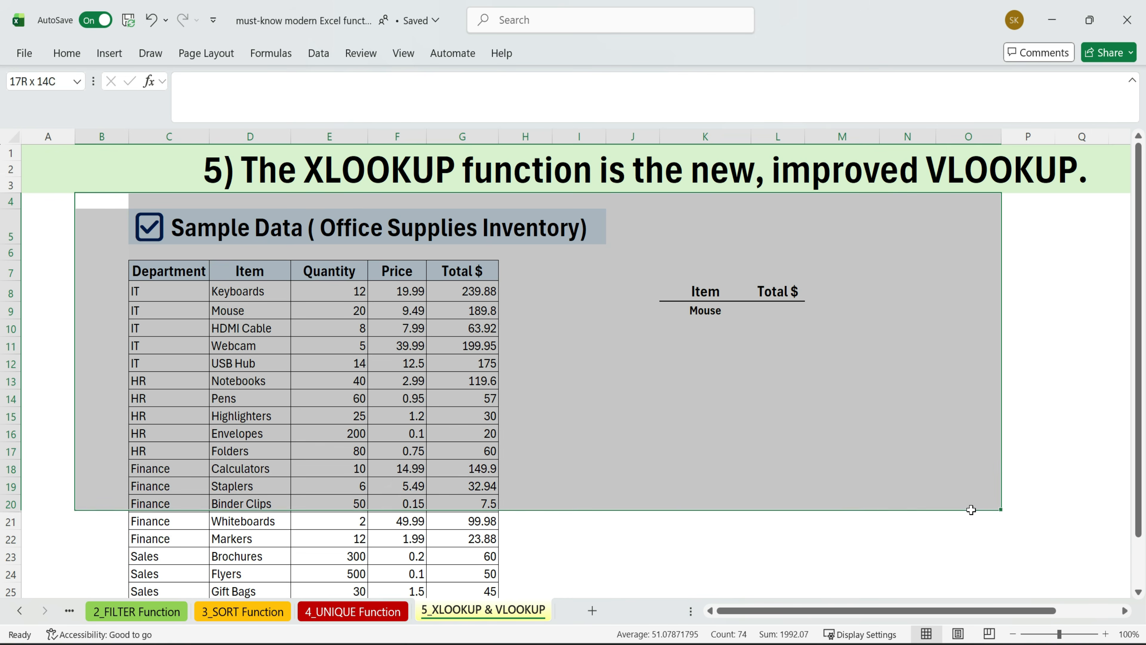
{"action": "left_click", "coordinate": [685, 379]}
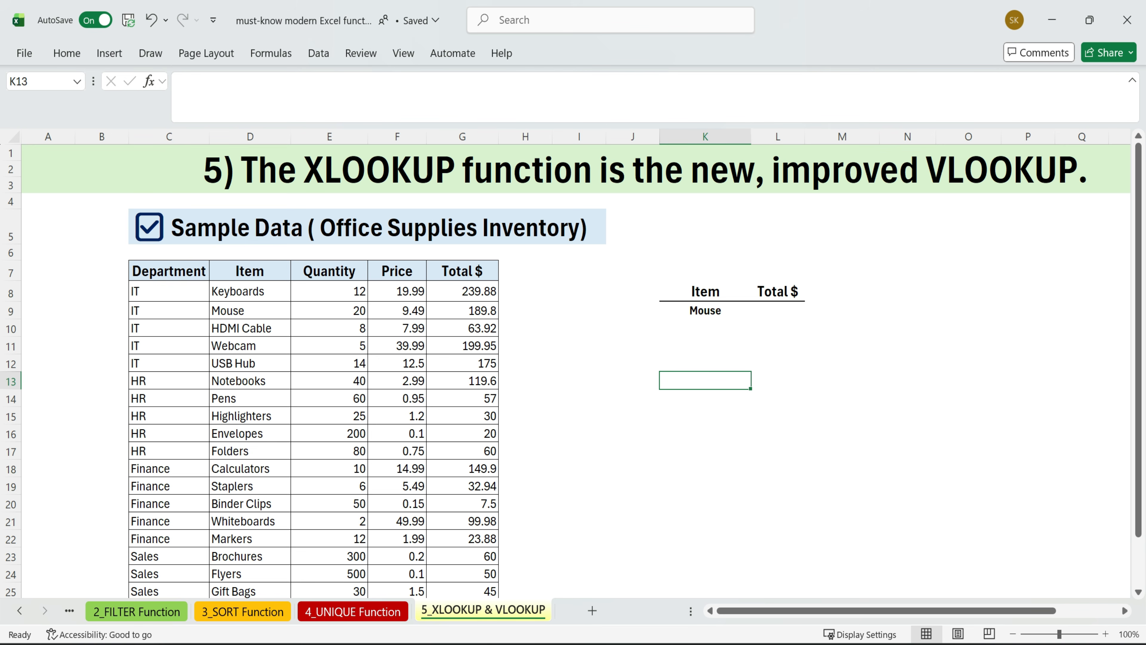
{"action": "left_click_drag", "start_coordinate": [168, 283], "coordinate": [508, 589]}
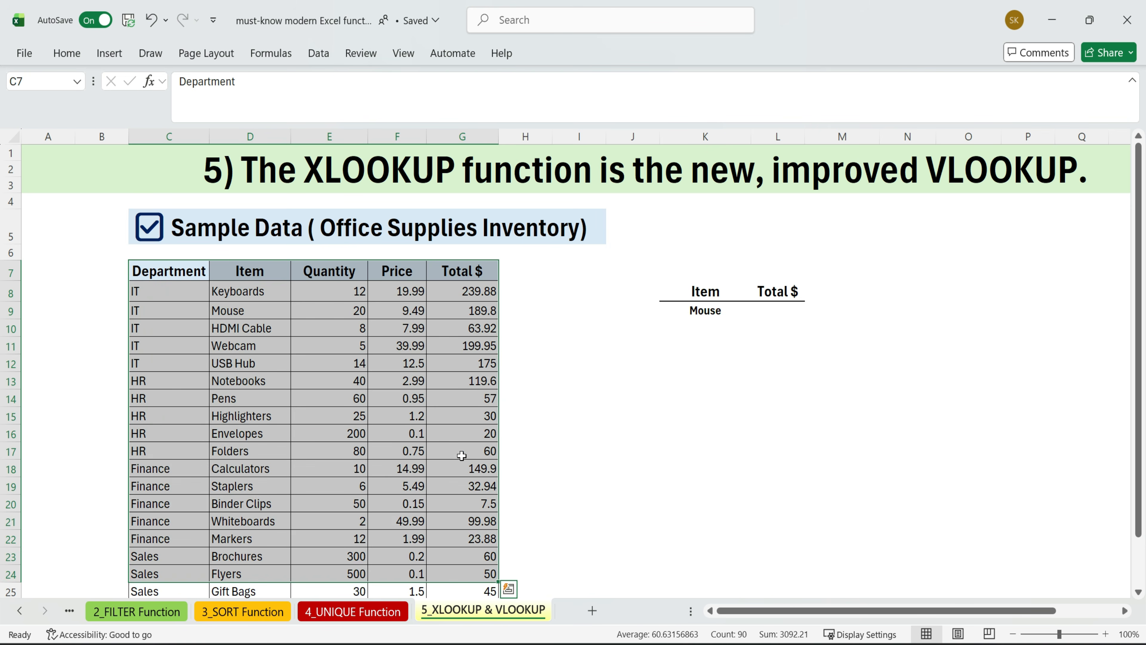
{"action": "left_click", "coordinate": [691, 379]}
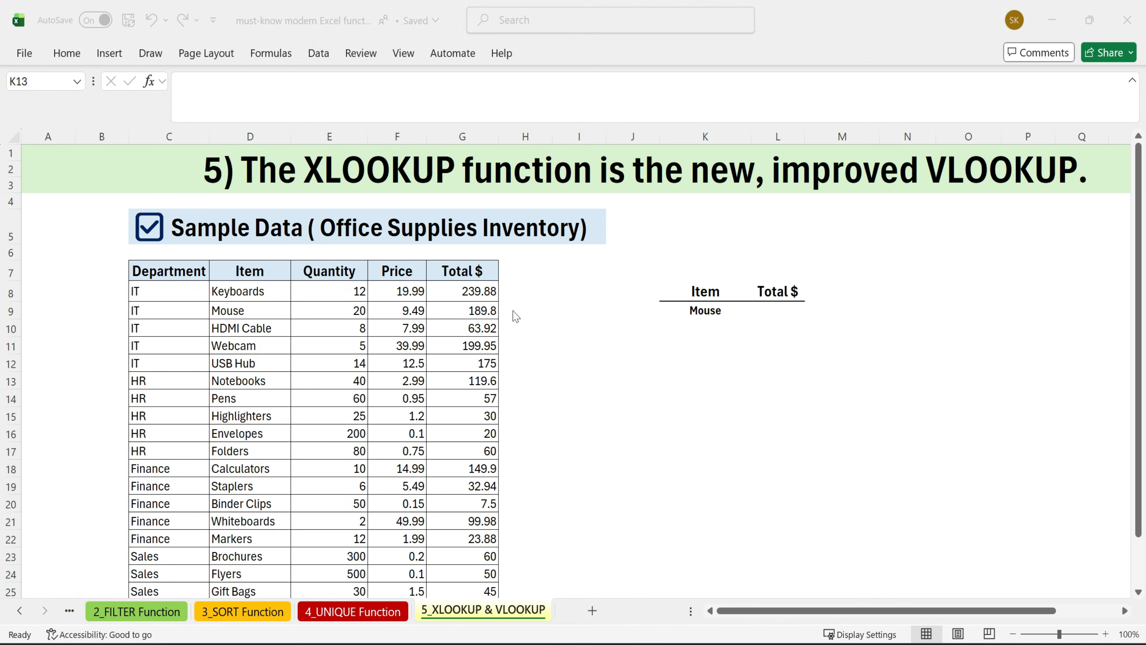
Build an XLOOKUP formula in L9 with K9 as lookup value, D8:D27 as lookup array and G8:G27 as return array
{"action": "left_click", "coordinate": [772, 308]}
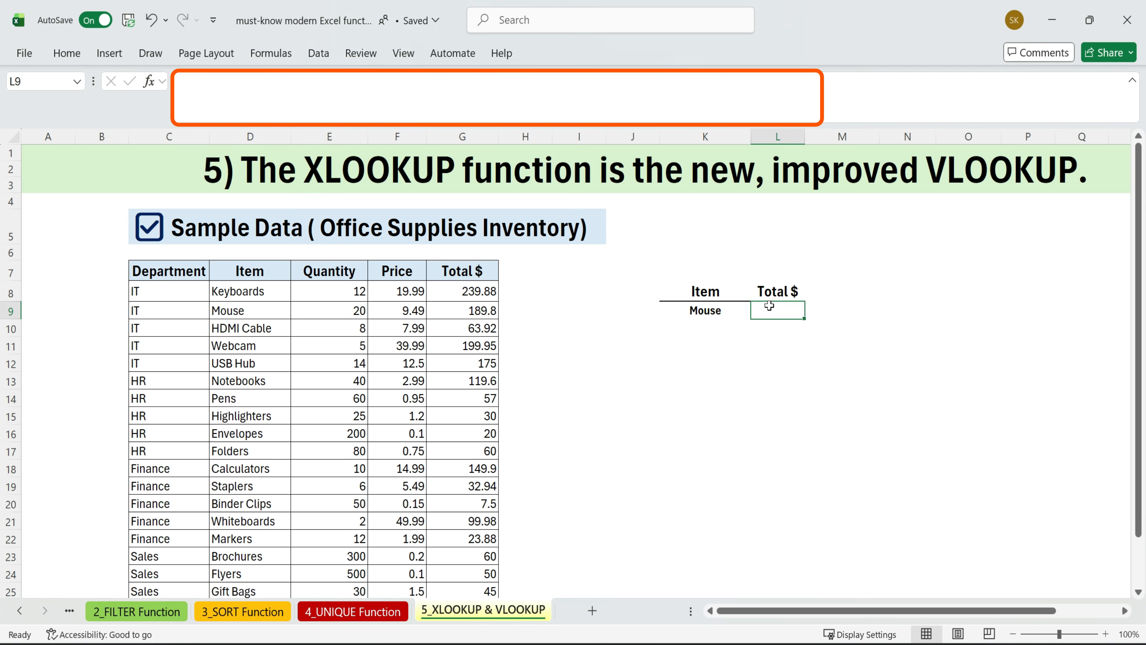
{"action": "type", "text": "=x"}
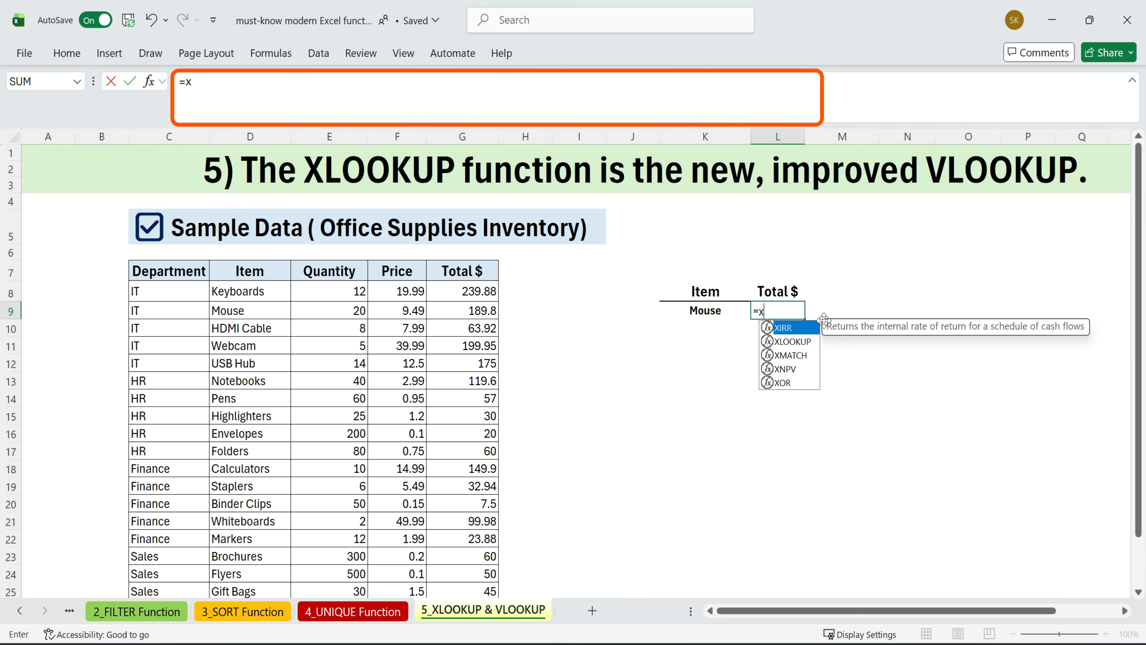
{"action": "double_click", "coordinate": [796, 341]}
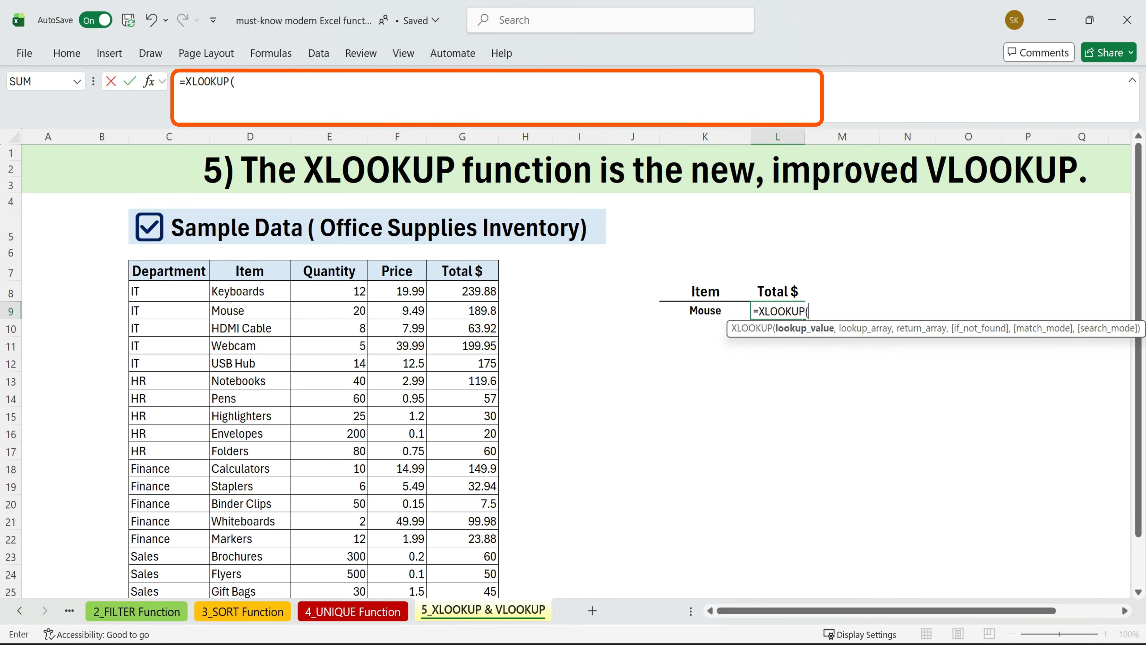
{"action": "left_click", "coordinate": [706, 310]}
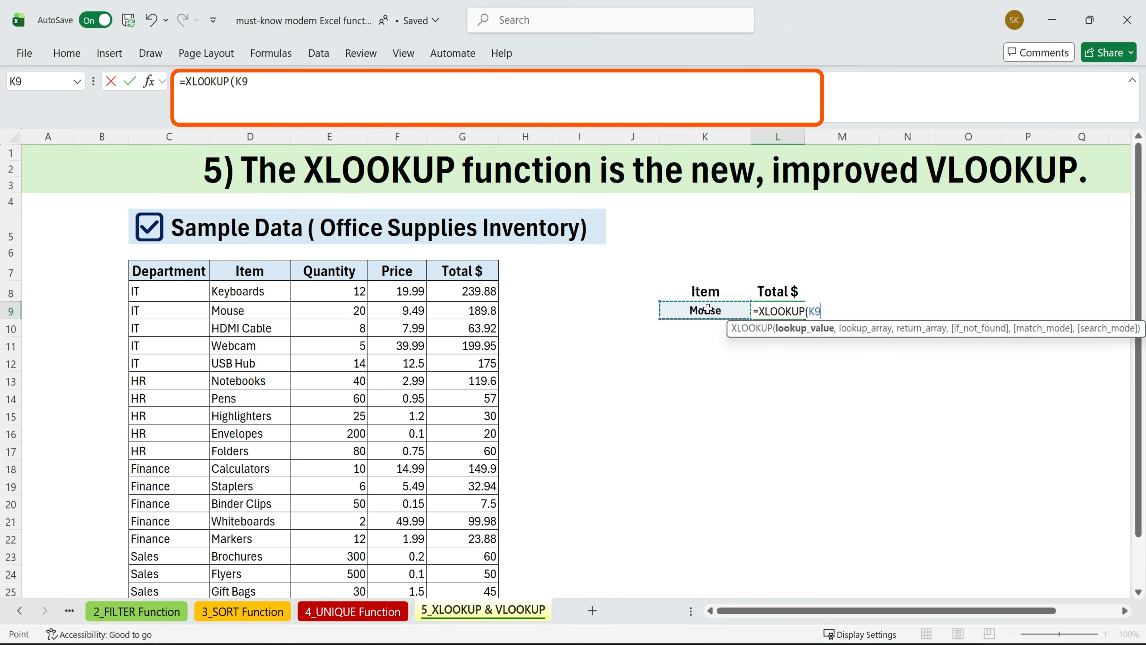
{"action": "type", "text": ","}
{"action": "left_click_drag", "start_coordinate": [260, 293], "coordinate": [264, 559]}
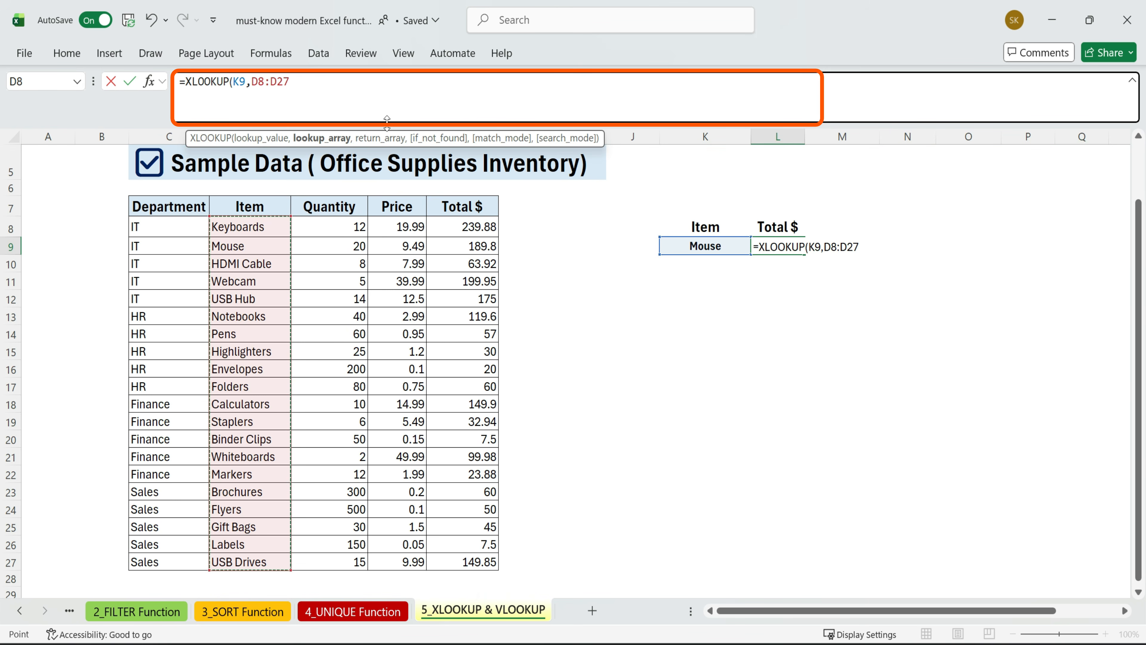
{"action": "type", "text": ","}
{"action": "left_click_drag", "start_coordinate": [467, 224], "coordinate": [468, 560]}
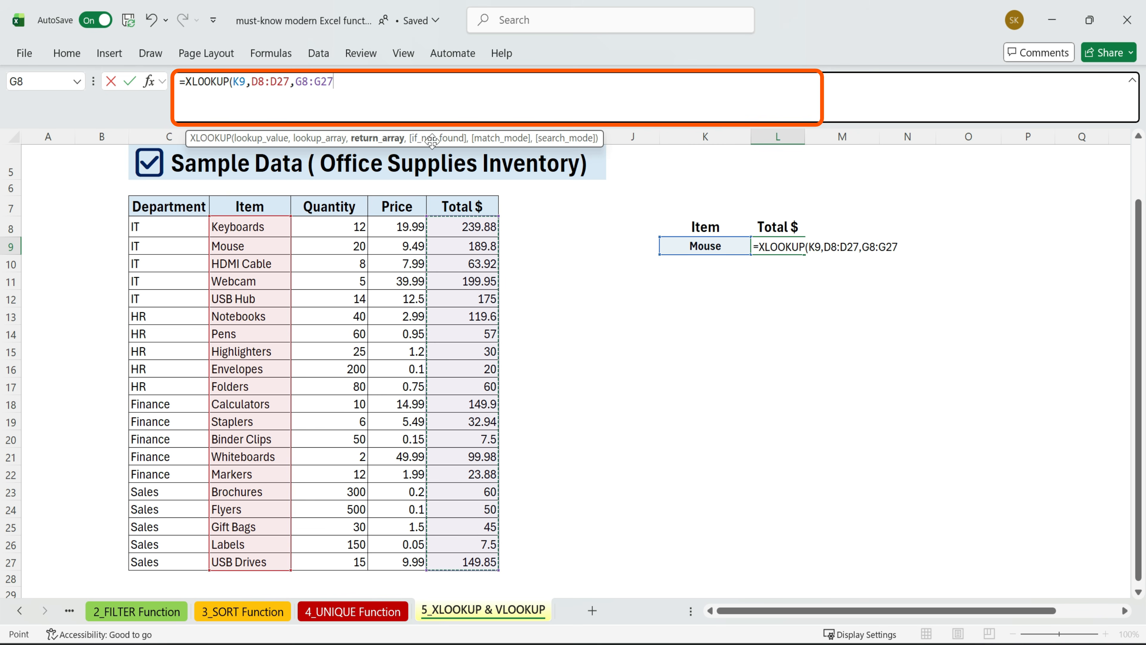
Browse XLOOKUP's optional if_not_found, match_mode and search_mode arguments using an empty-text if_not_found value, and remove them again
{"action": "type", "text": ","}
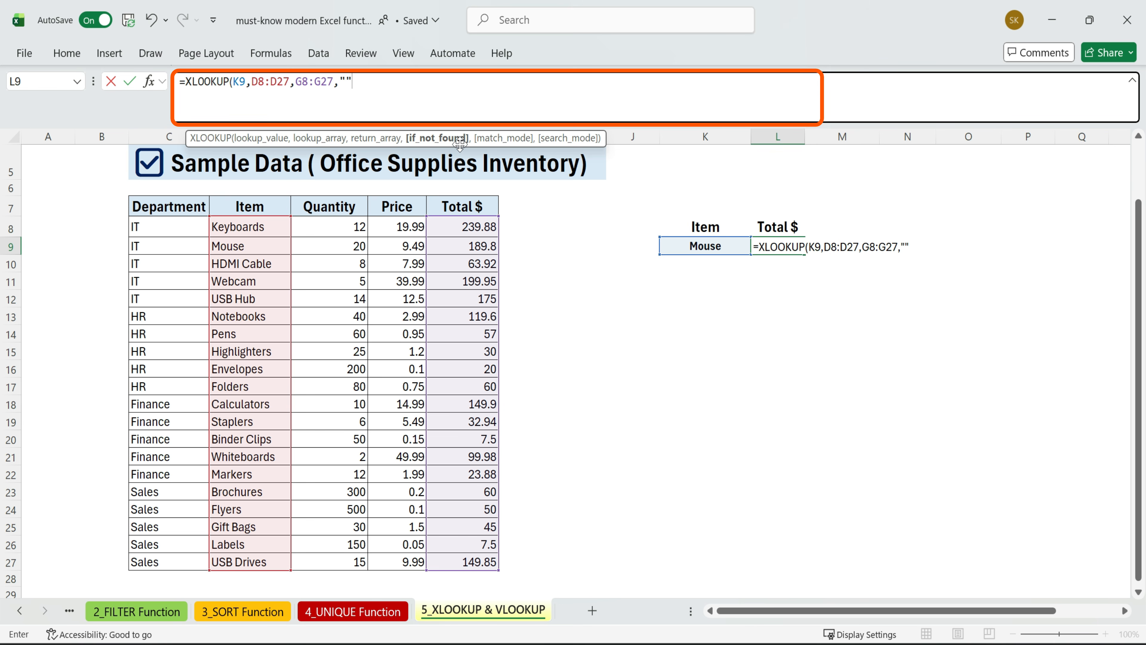
{"action": "type", "text": ","}
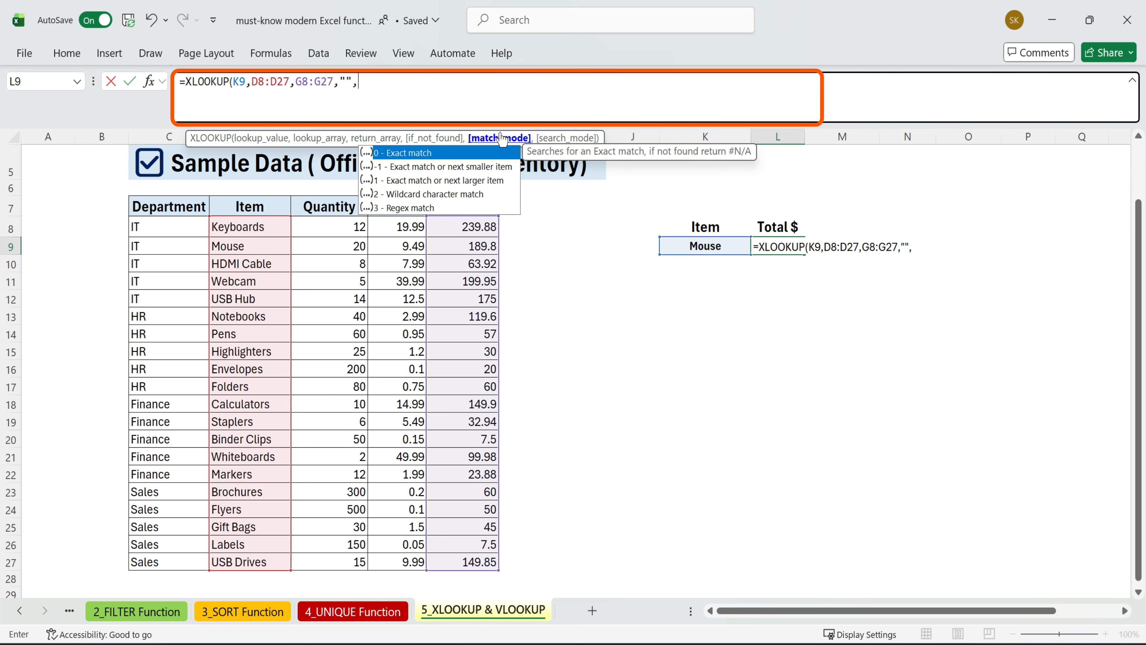
{"action": "key", "text": "Down"}
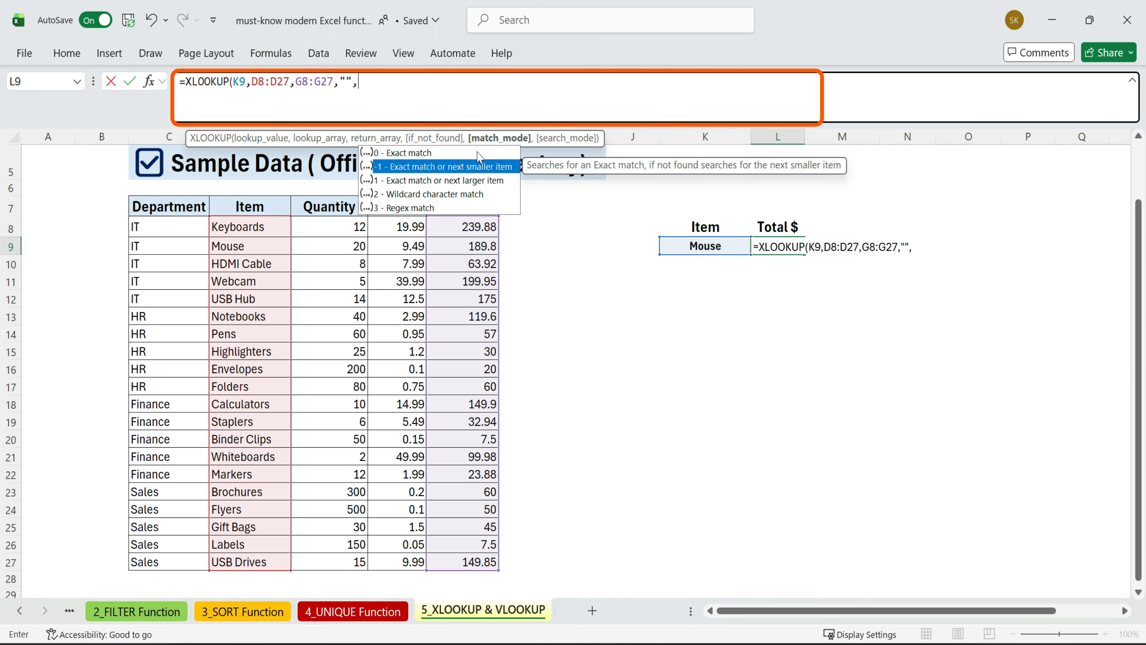
{"action": "key", "text": "Down"}
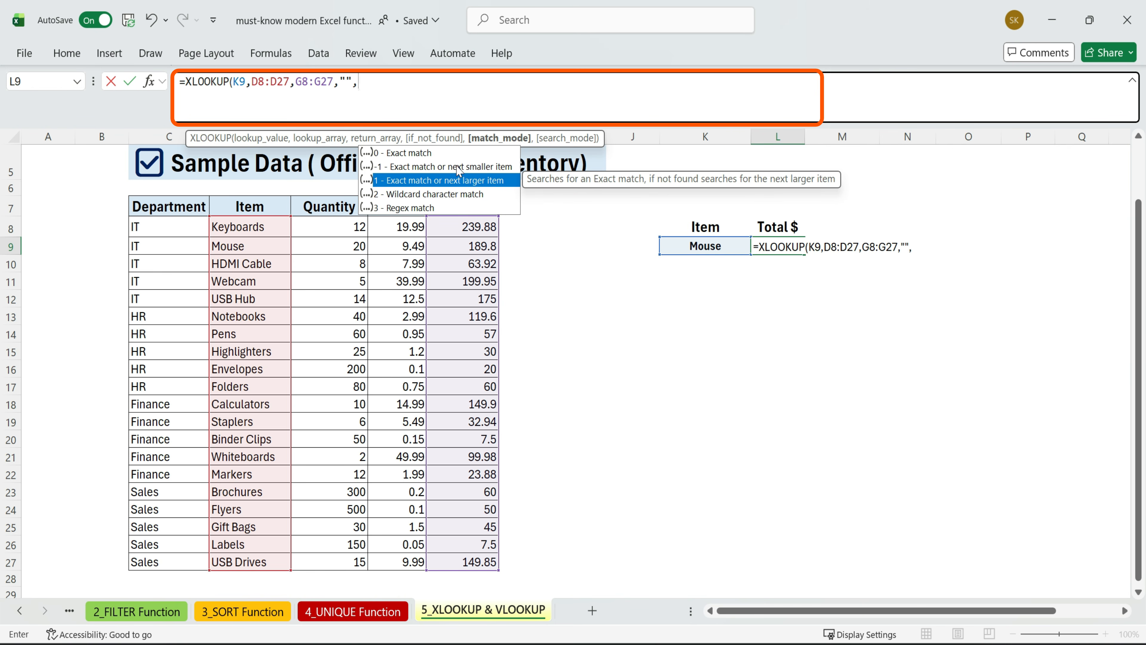
{"action": "key", "text": "Down"}
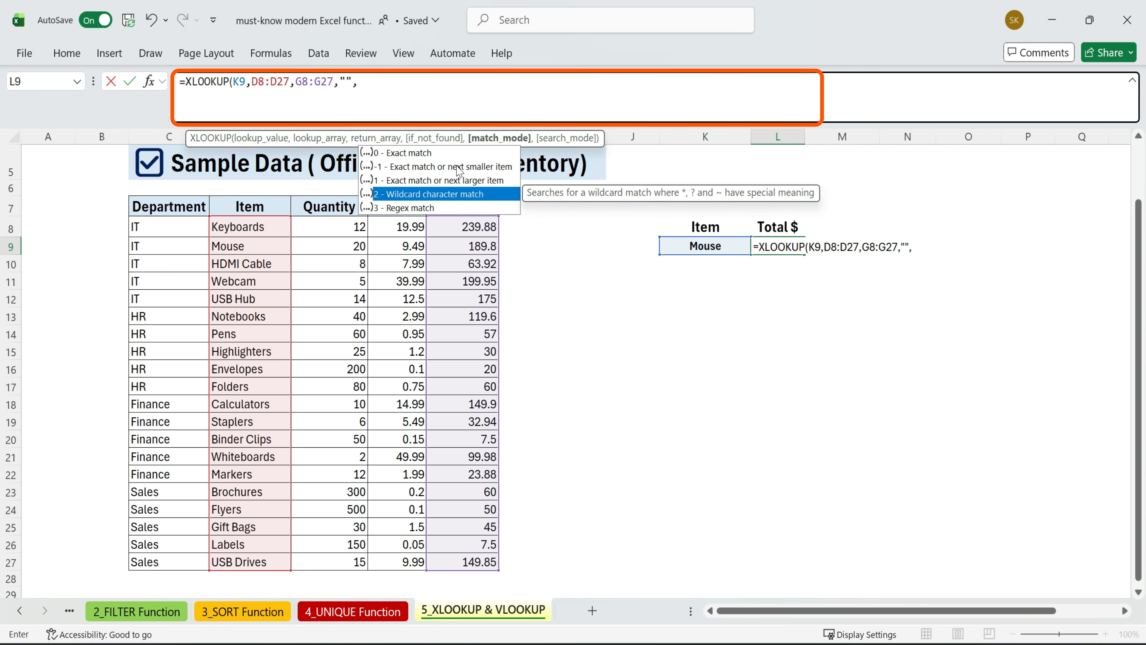
{"action": "key", "text": "Down"}
{"action": "type", "text": ","}
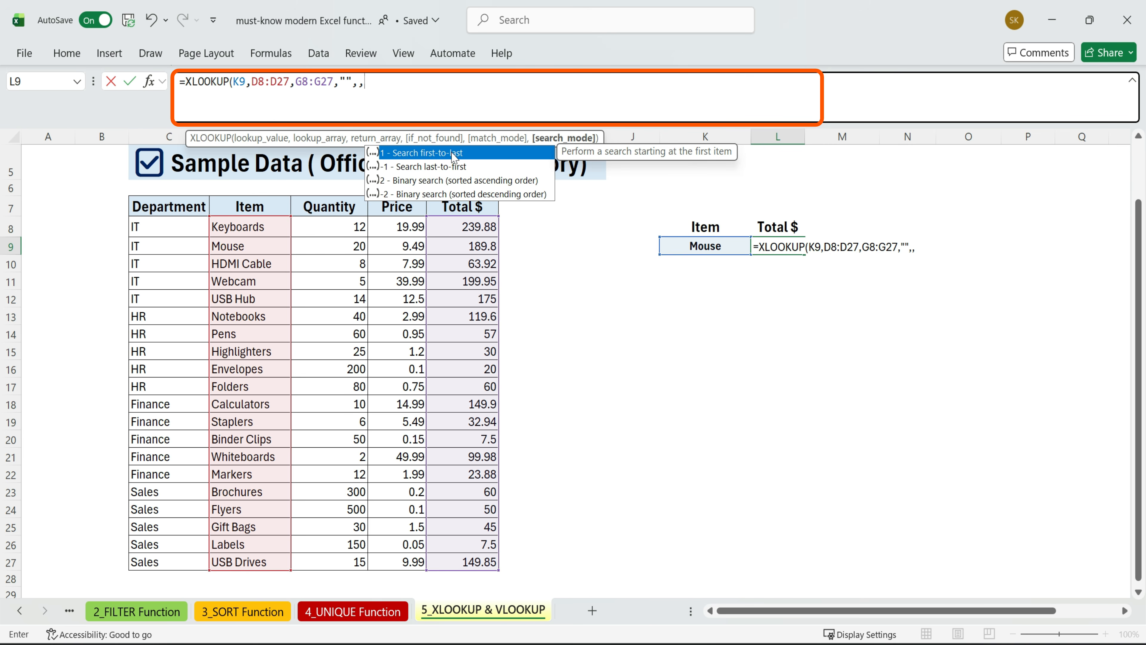
{"action": "key", "text": "Down"}
{"action": "key", "text": "Down"}
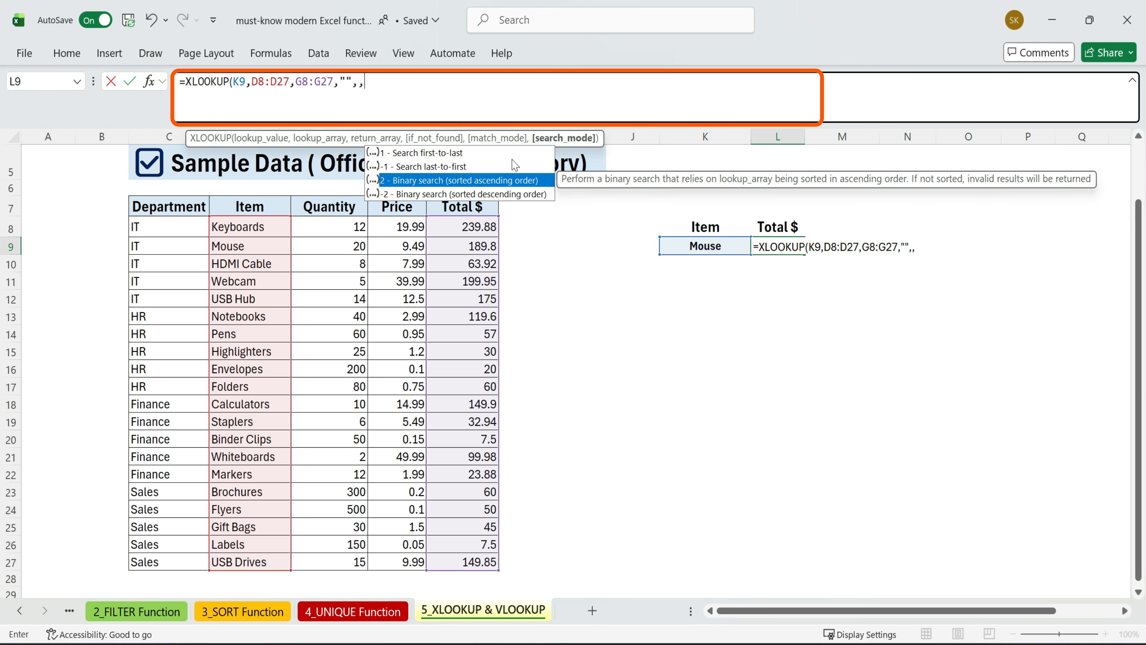
{"action": "key", "text": "Down"}
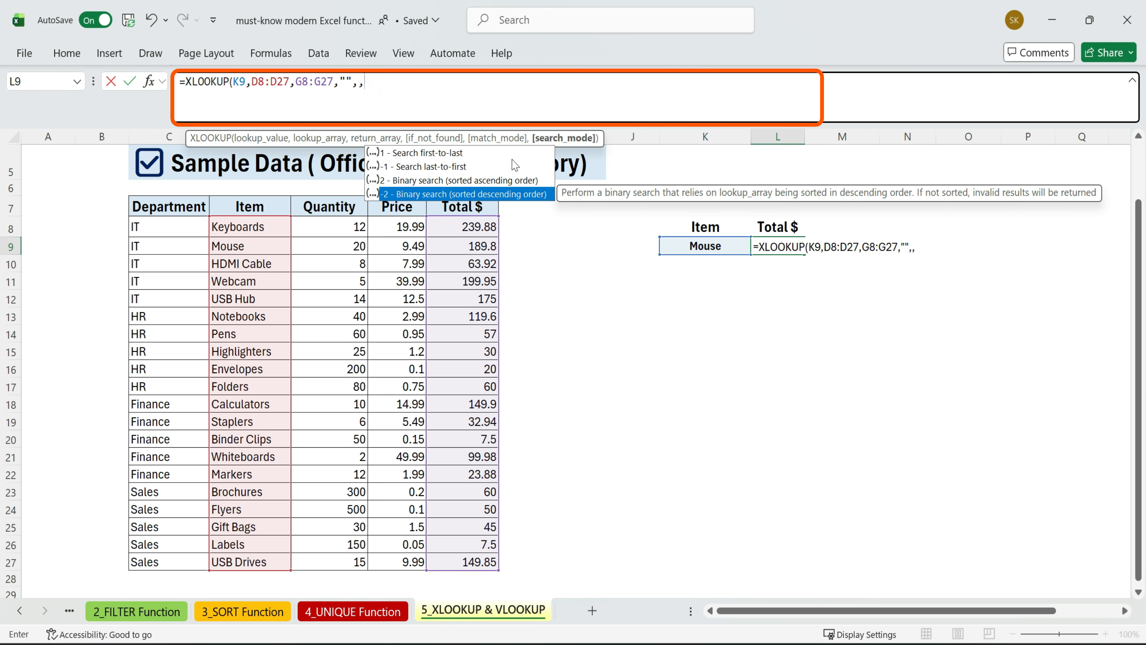
{"action": "key", "text": "BackSpace"}
{"action": "key", "text": "BackSpace"}
{"action": "key", "text": "BackSpace"}
{"action": "key", "text": "BackSpace"}
{"action": "key", "text": "BackSpace"}
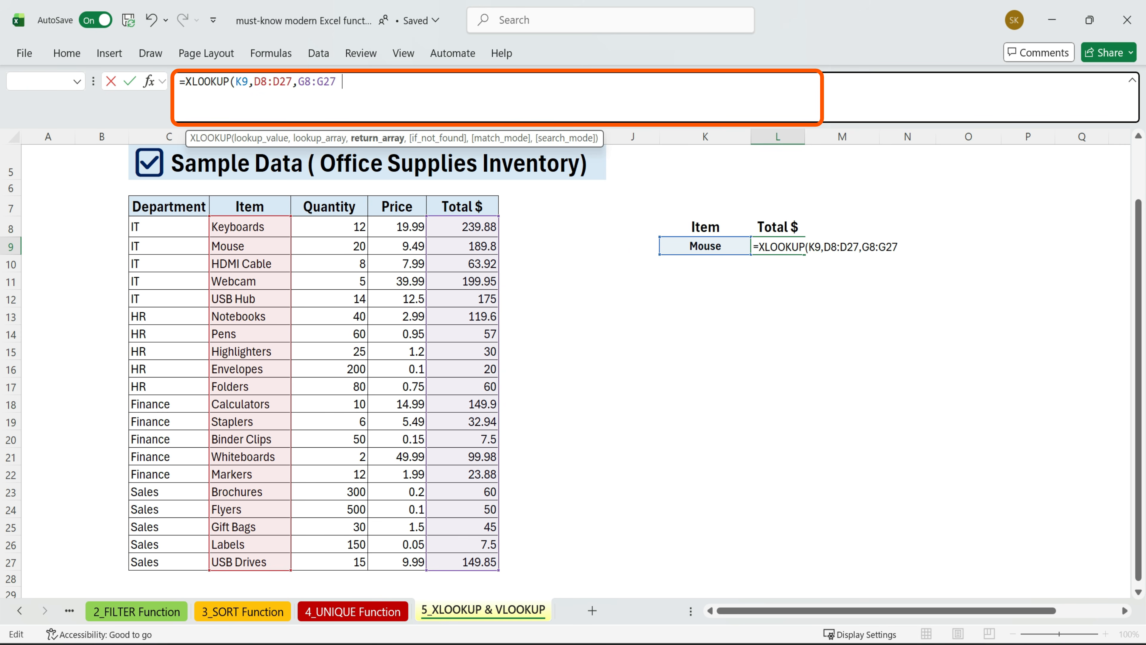
Commit =XLOOKUP(K9,D8:D27,G8:G27) in L9 and check the returned total against the Mouse row in the source table
{"action": "key", "text": "Return"}
{"action": "left_click", "coordinate": [719, 248]}
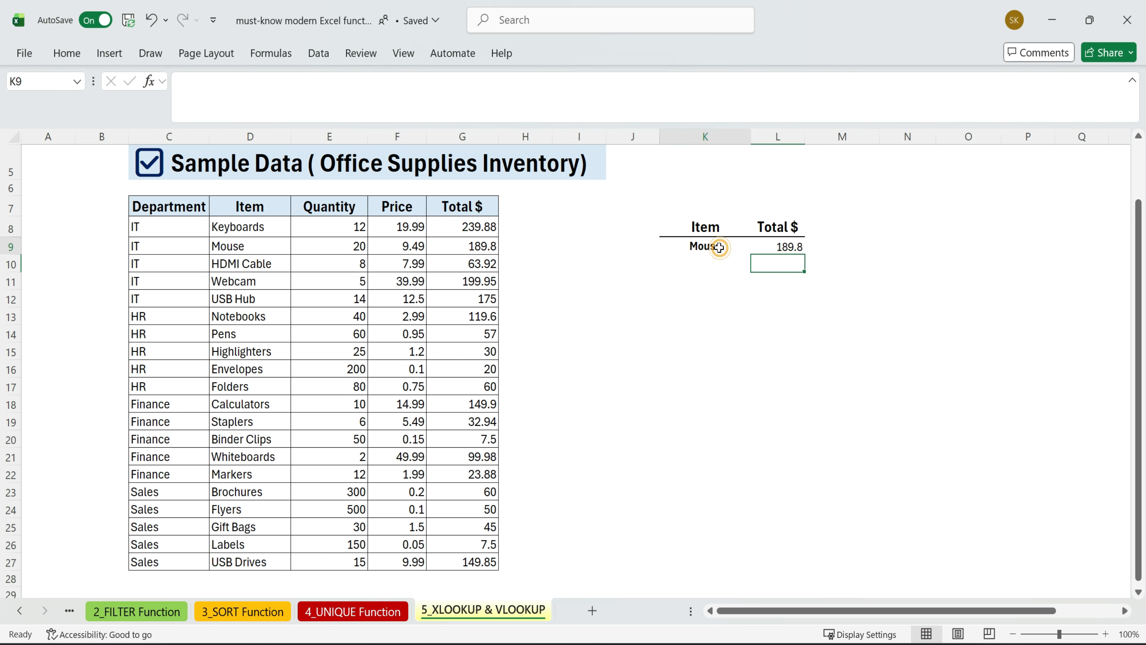
{"action": "left_click", "coordinate": [472, 249]}
{"action": "left_click_drag", "start_coordinate": [718, 221], "coordinate": [907, 352]}
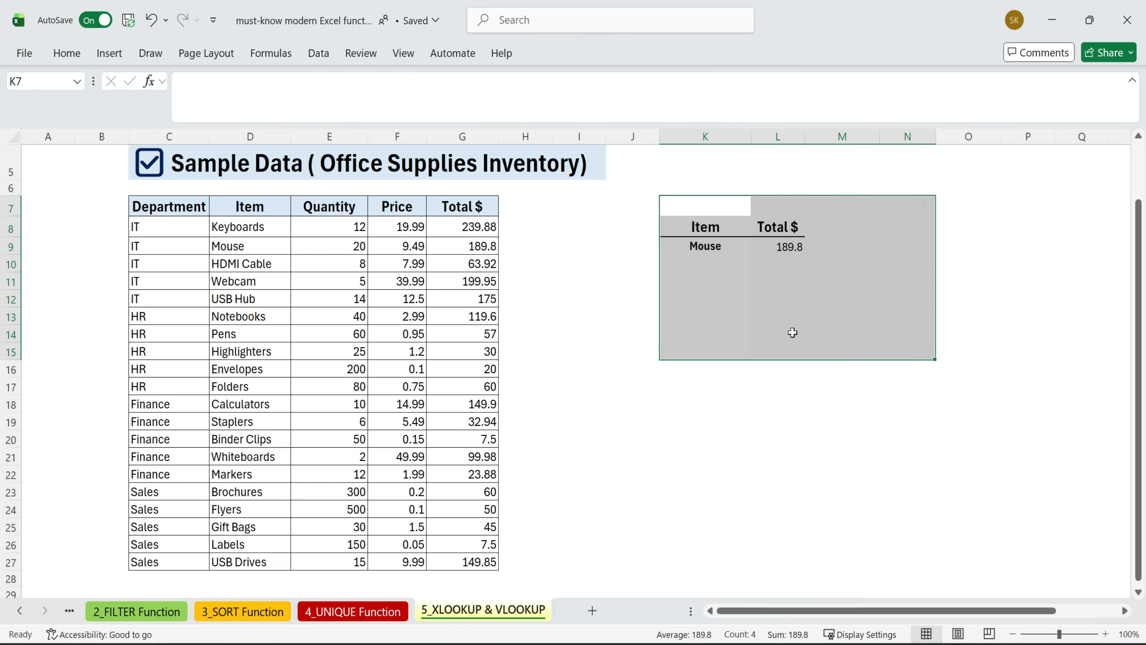
{"action": "scroll", "coordinate": [542, 361], "scroll_direction": "up", "scroll_amount": 2}
{"action": "left_click", "coordinate": [141, 167]}
{"action": "left_click_drag", "start_coordinate": [502, 407], "coordinate": [706, 366]}
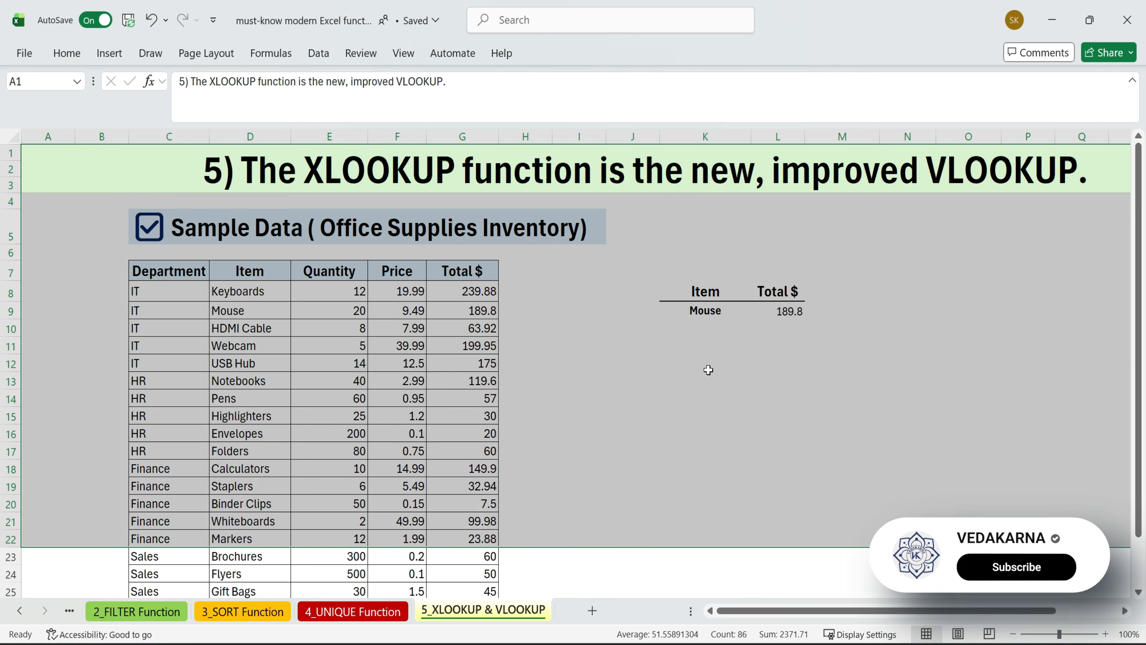
{"action": "left_click", "coordinate": [535, 364]}
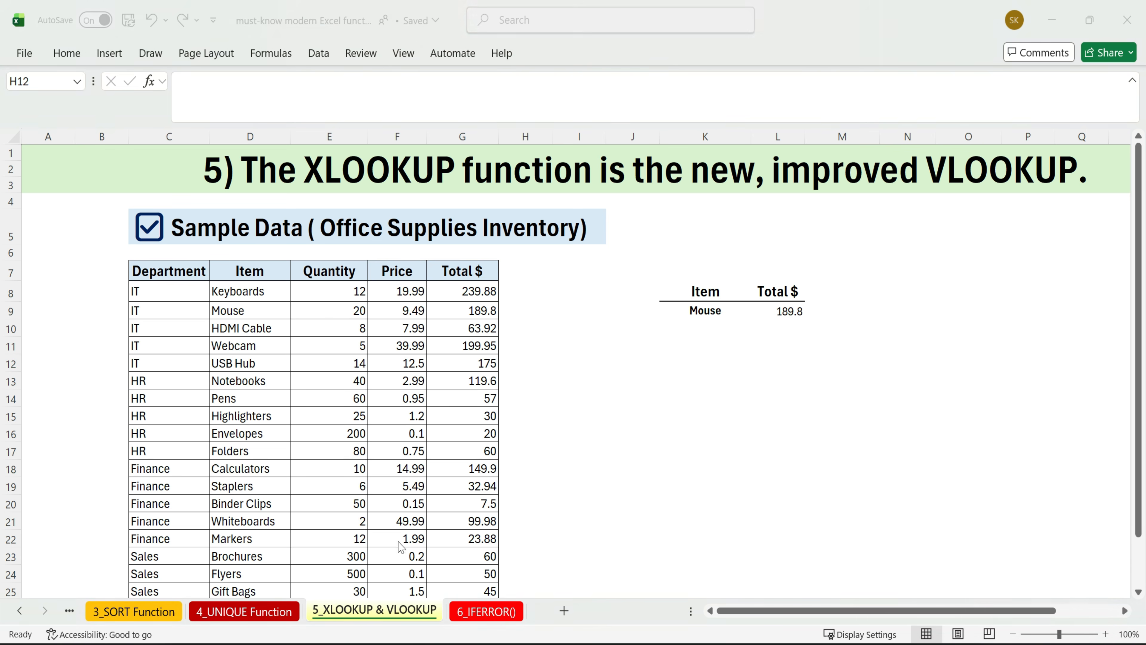
Open the 6_IFERROR() sheet, examine the Project, Attempts, Success and Success Rate columns, and select Success Rate cell F7
{"action": "left_click", "coordinate": [484, 612]}
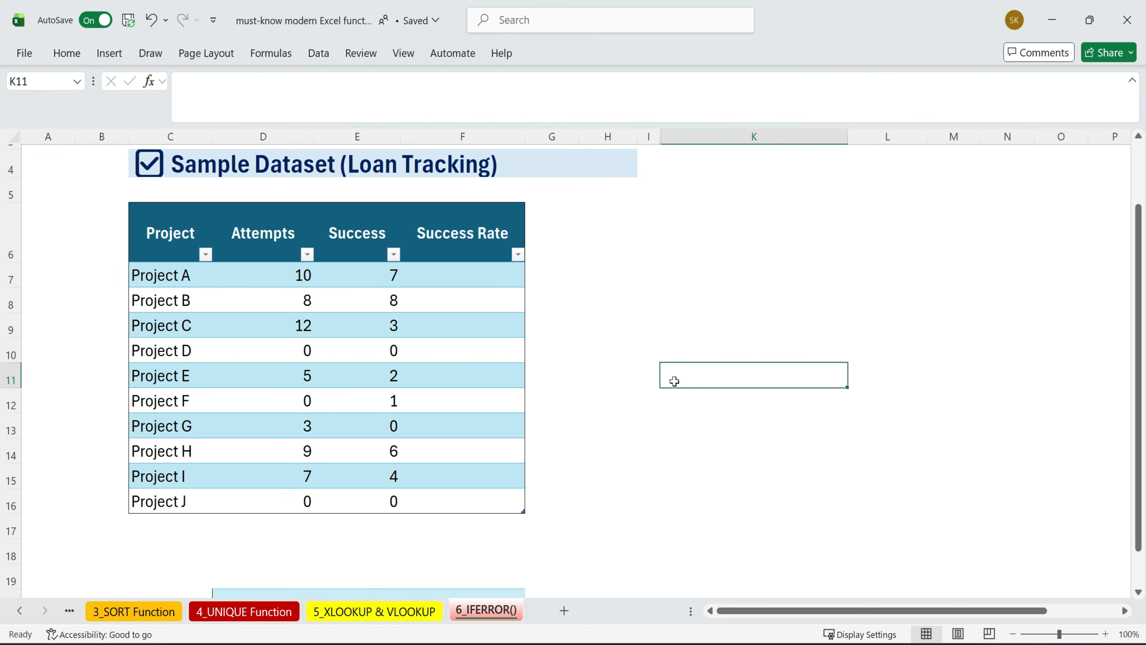
{"action": "scroll", "coordinate": [642, 268], "scroll_direction": "up", "scroll_amount": 1}
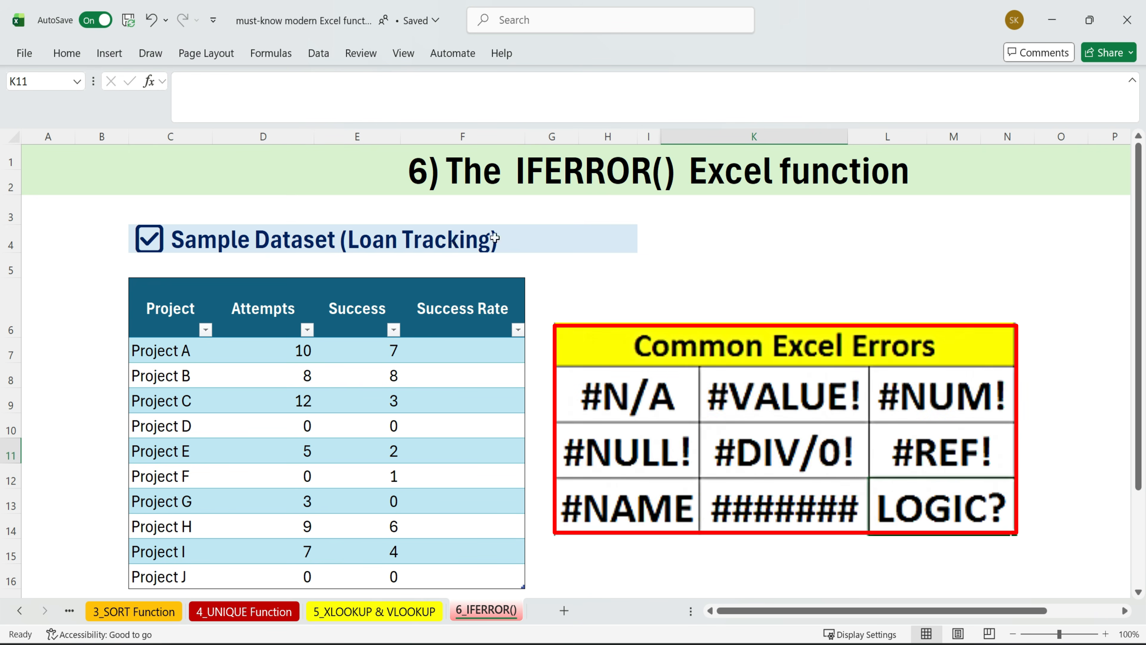
{"action": "left_click", "coordinate": [169, 310]}
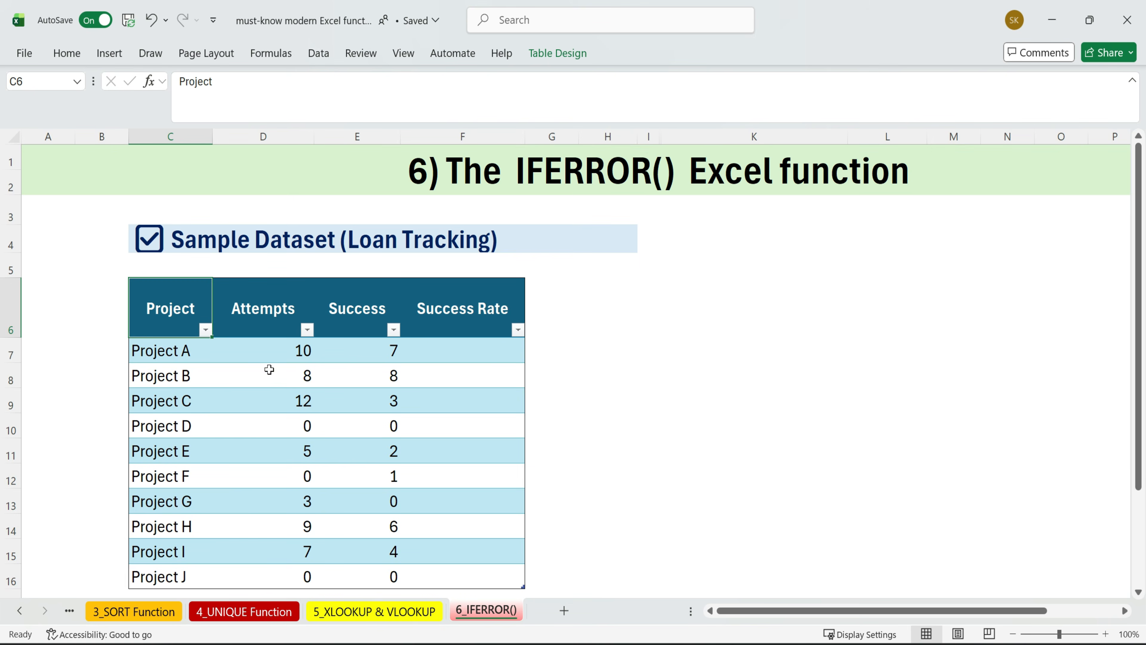
{"action": "scroll", "coordinate": [294, 353], "scroll_direction": "down", "scroll_amount": 1}
{"action": "scroll", "coordinate": [260, 238], "scroll_direction": "up", "scroll_amount": 1}
{"action": "left_click", "coordinate": [271, 282]}
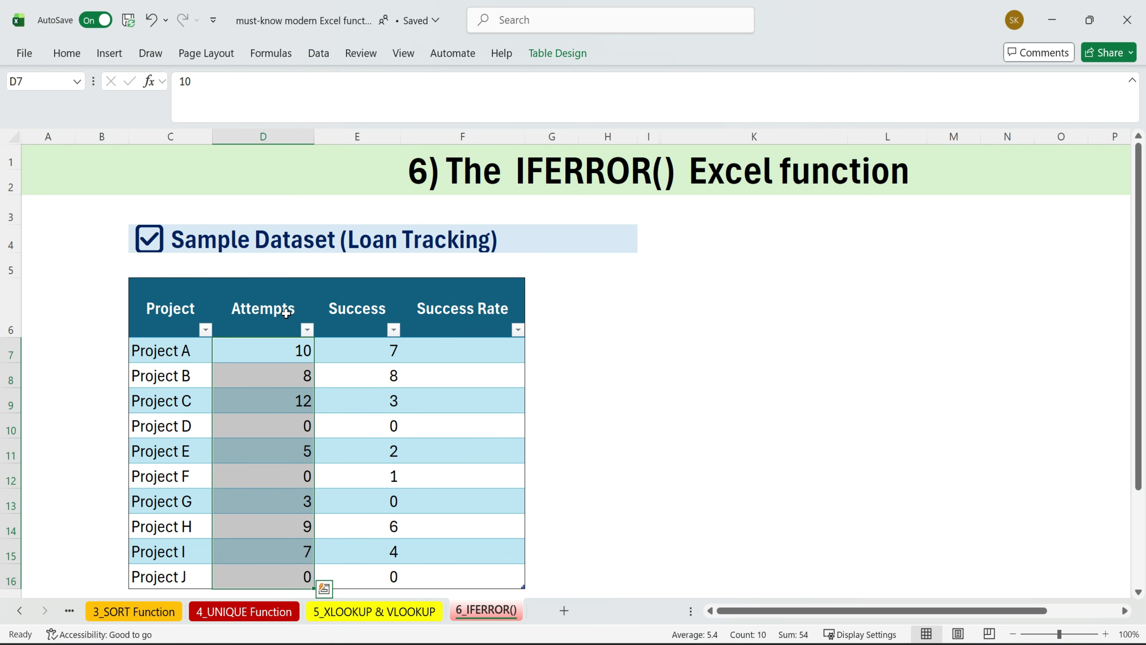
{"action": "left_click", "coordinate": [366, 309]}
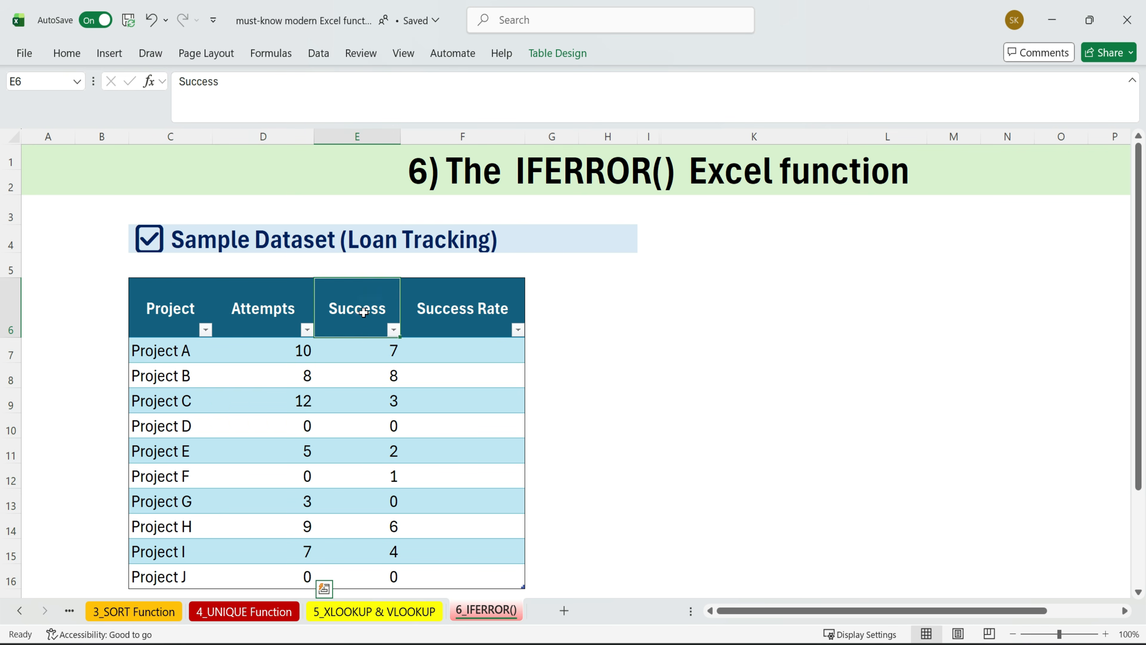
{"action": "left_click", "coordinate": [367, 344]}
{"action": "left_click", "coordinate": [366, 332]}
{"action": "left_click", "coordinate": [468, 315]}
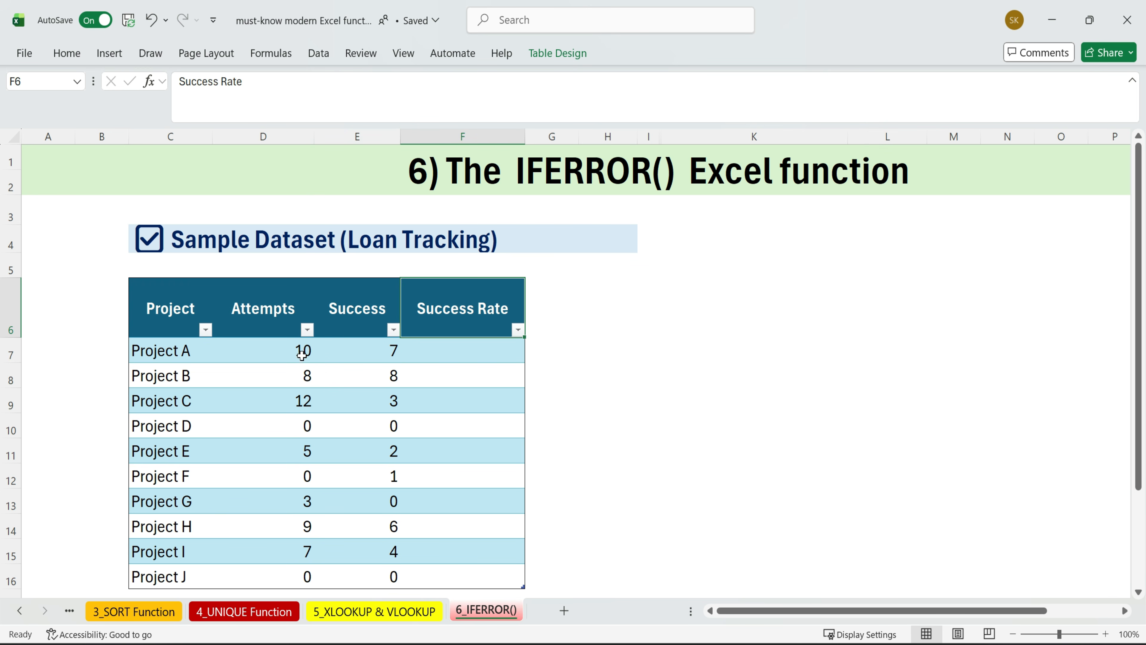
{"action": "left_click", "coordinate": [462, 354]}
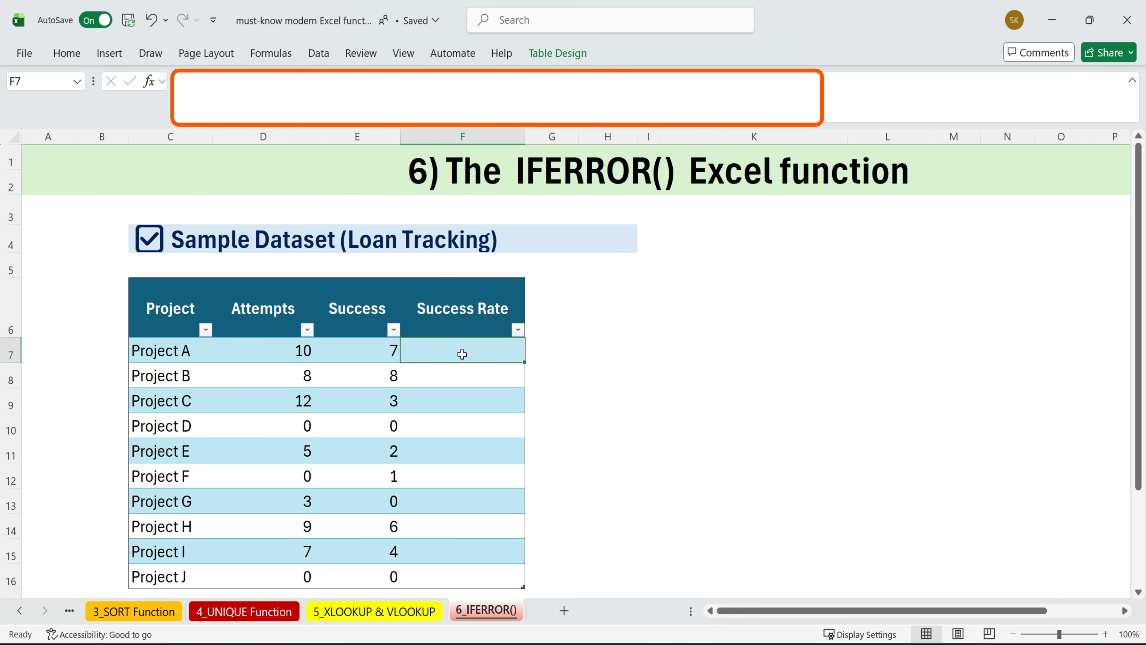
{"action": "type", "text": "="}
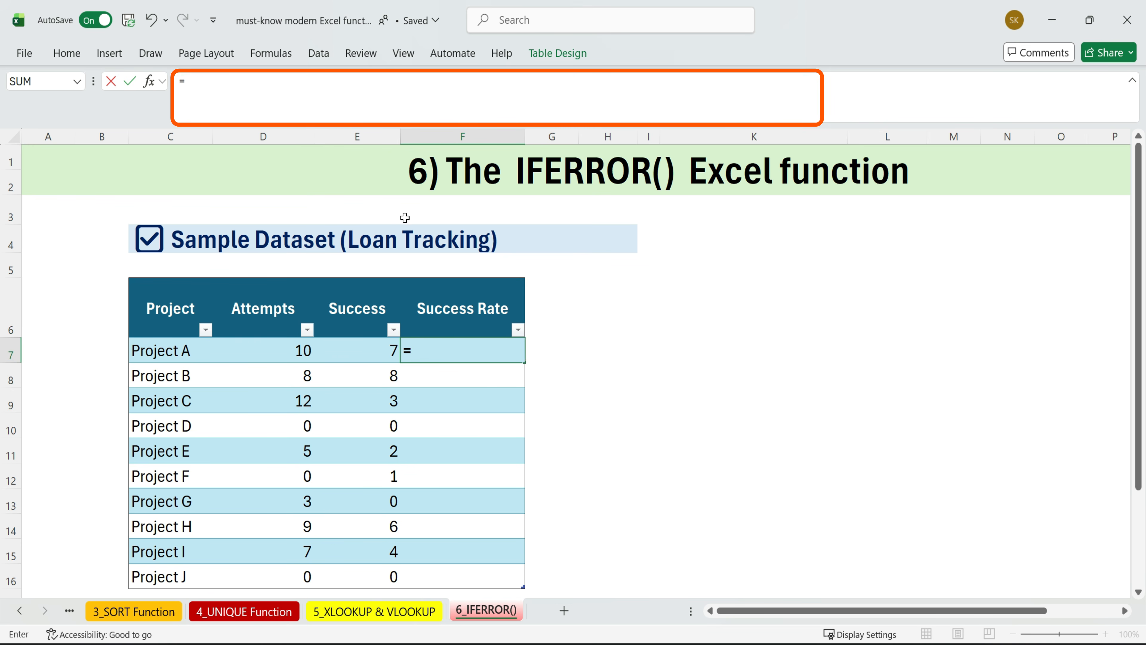
{"action": "left_click", "coordinate": [368, 346]}
{"action": "type", "text": "/"}
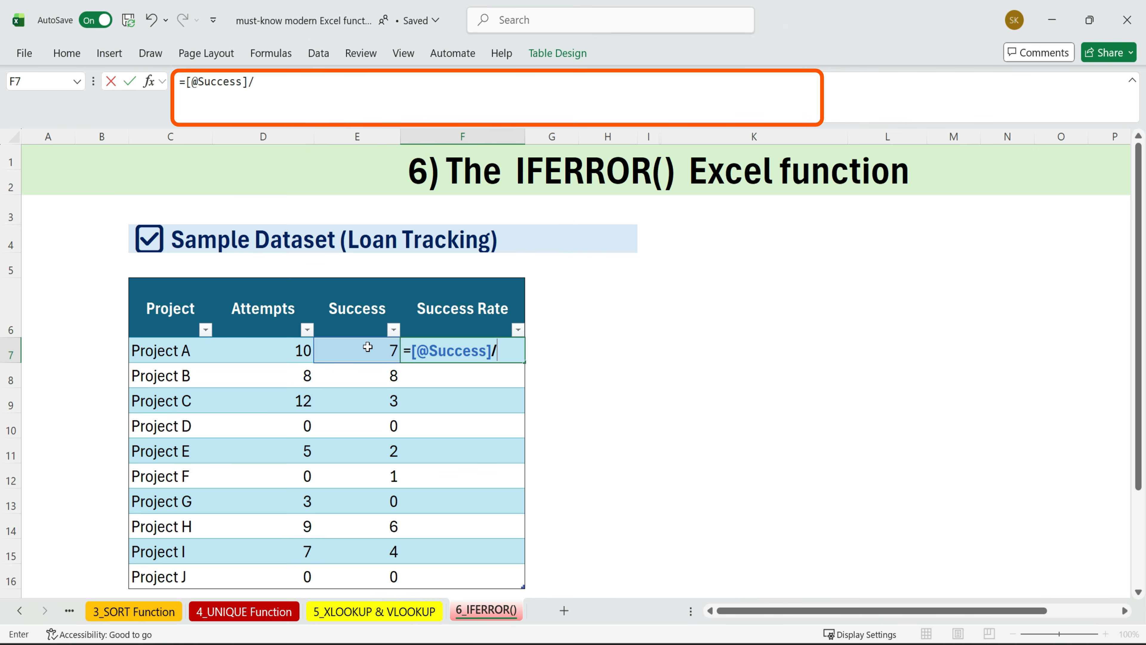
{"action": "left_click", "coordinate": [300, 353]}
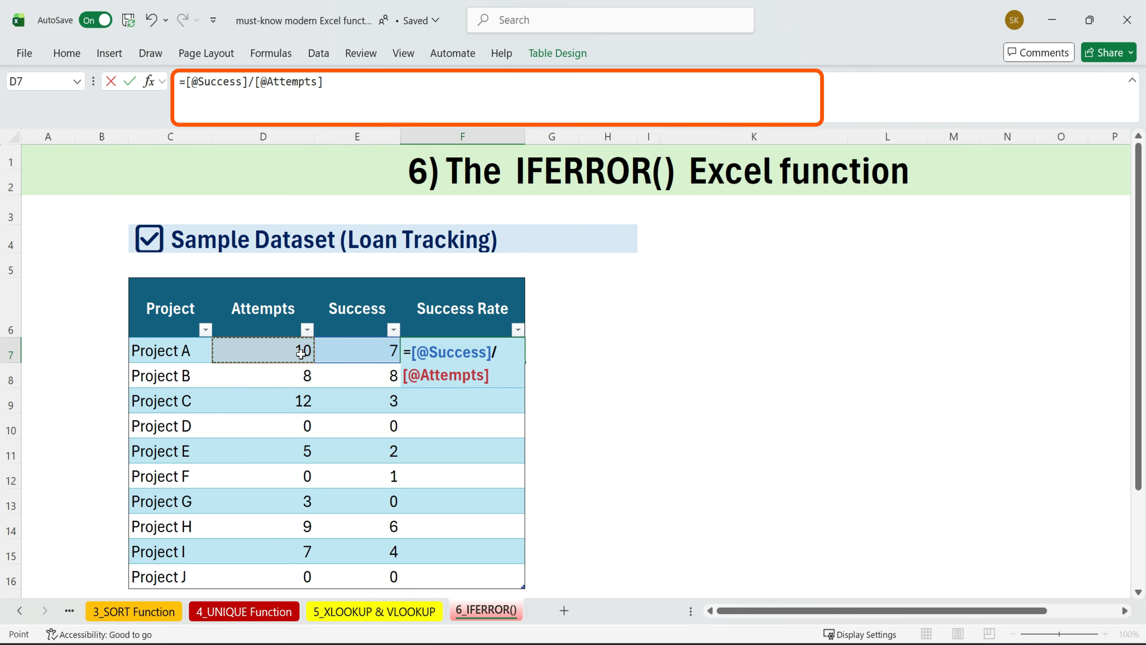
{"action": "key", "text": "Return"}
Examine the Success Rate results for Projects D, F and J, and the whole range F7:F16
{"action": "left_click", "coordinate": [470, 429]}
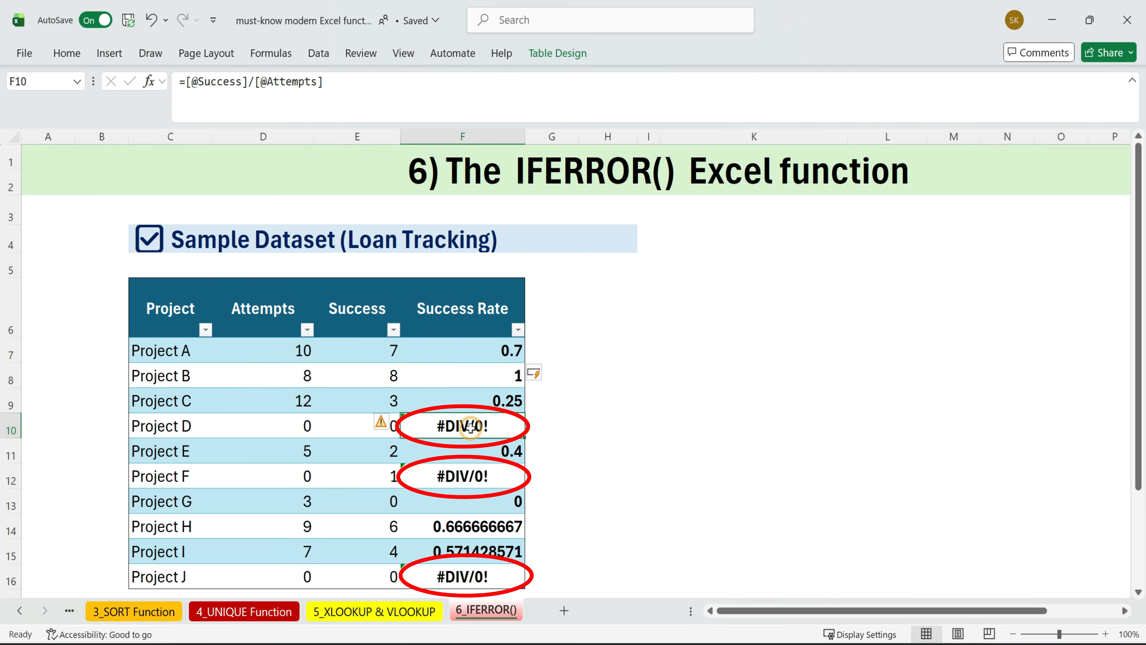
{"action": "left_click", "coordinate": [496, 485]}
{"action": "left_click", "coordinate": [463, 583]}
{"action": "left_click_drag", "start_coordinate": [507, 354], "coordinate": [490, 577]}
{"action": "left_click", "coordinate": [491, 347]}
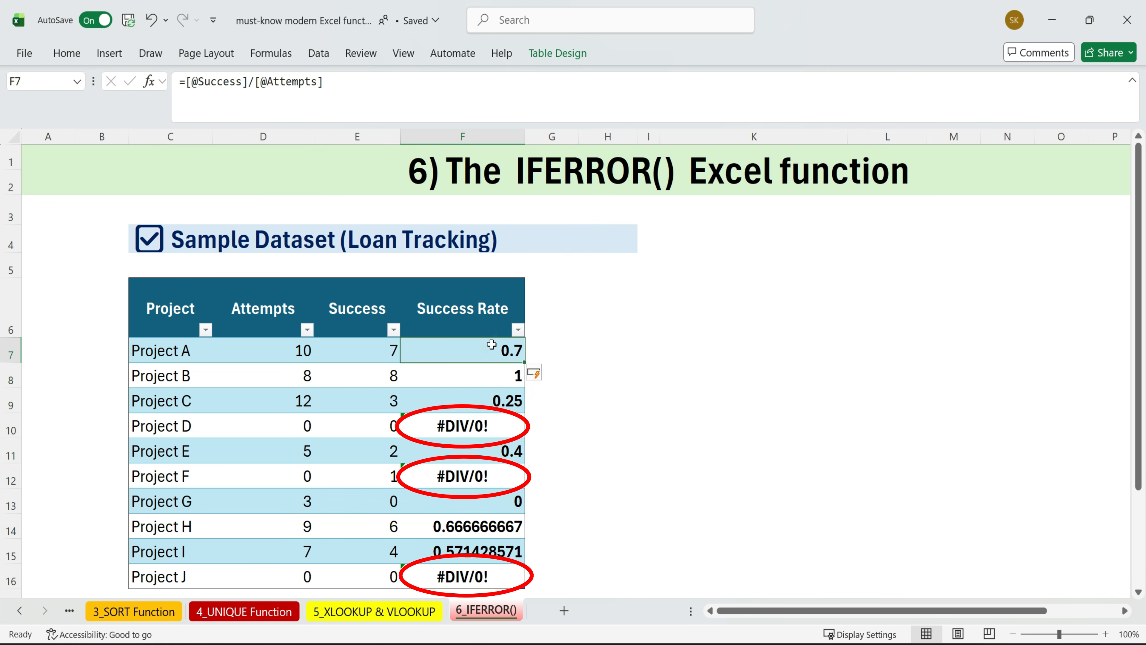
{"action": "double_click", "coordinate": [491, 348]}
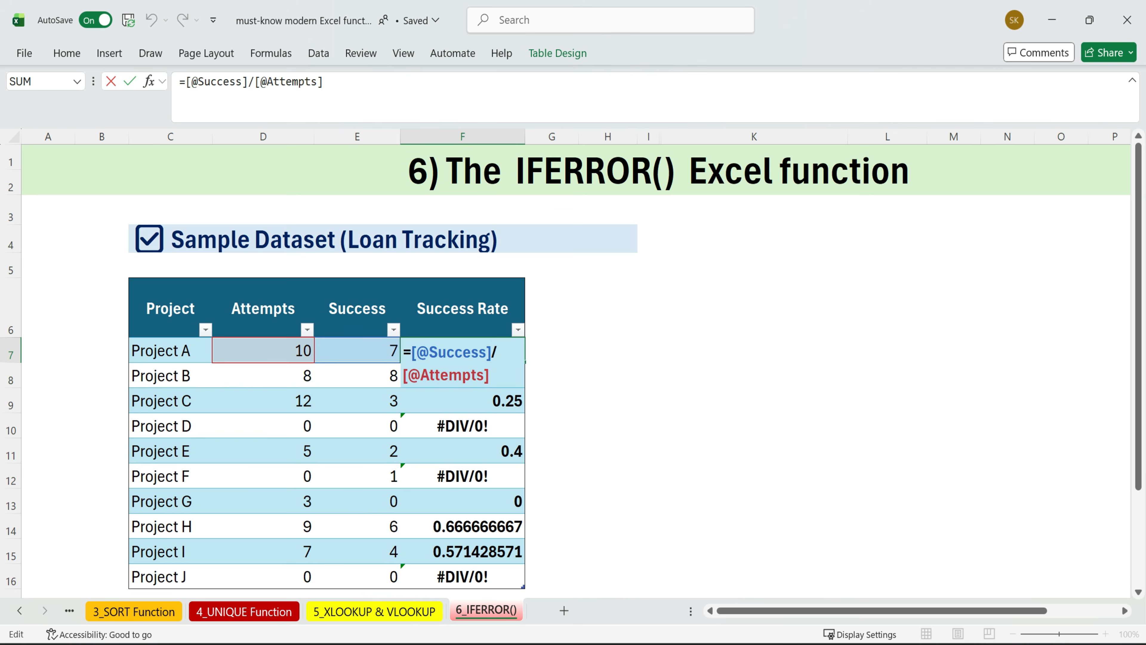
{"action": "left_click", "coordinate": [187, 82]}
{"action": "left_click", "coordinate": [184, 82]}
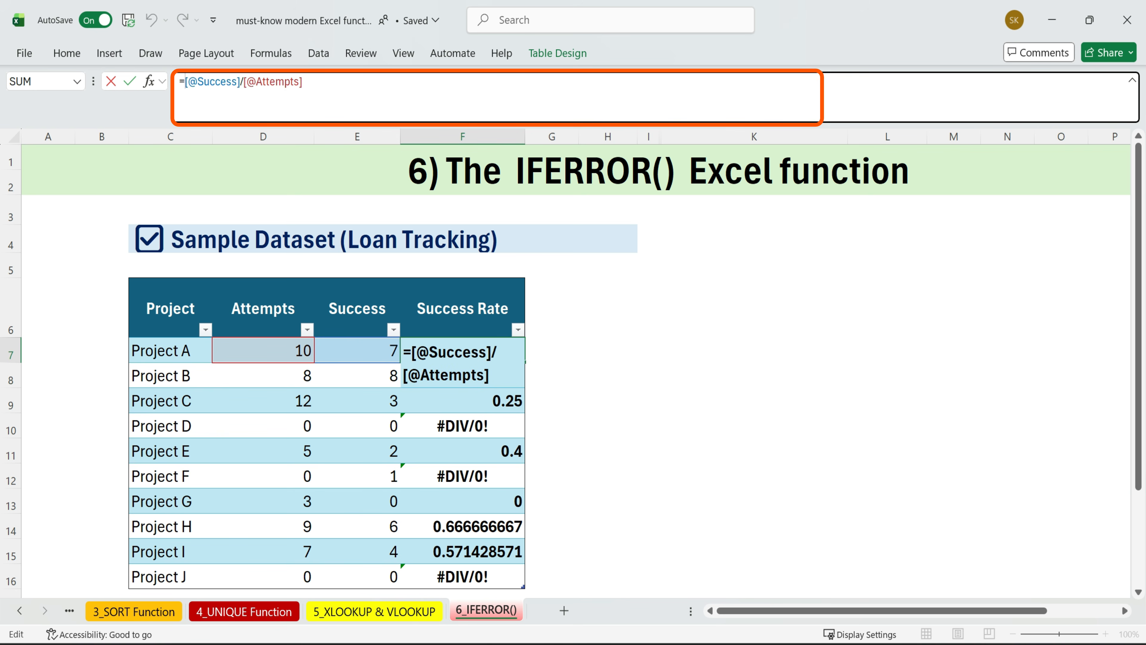
{"action": "type", "text": "if"}
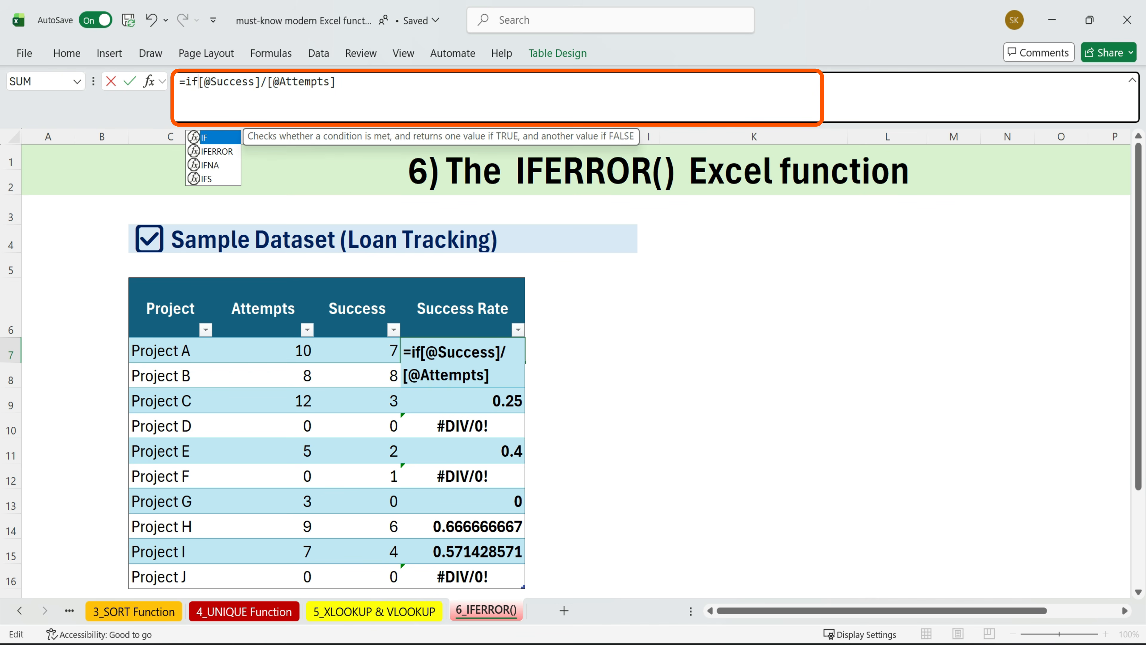
{"action": "double_click", "coordinate": [216, 152]}
{"action": "left_click", "coordinate": [390, 81]}
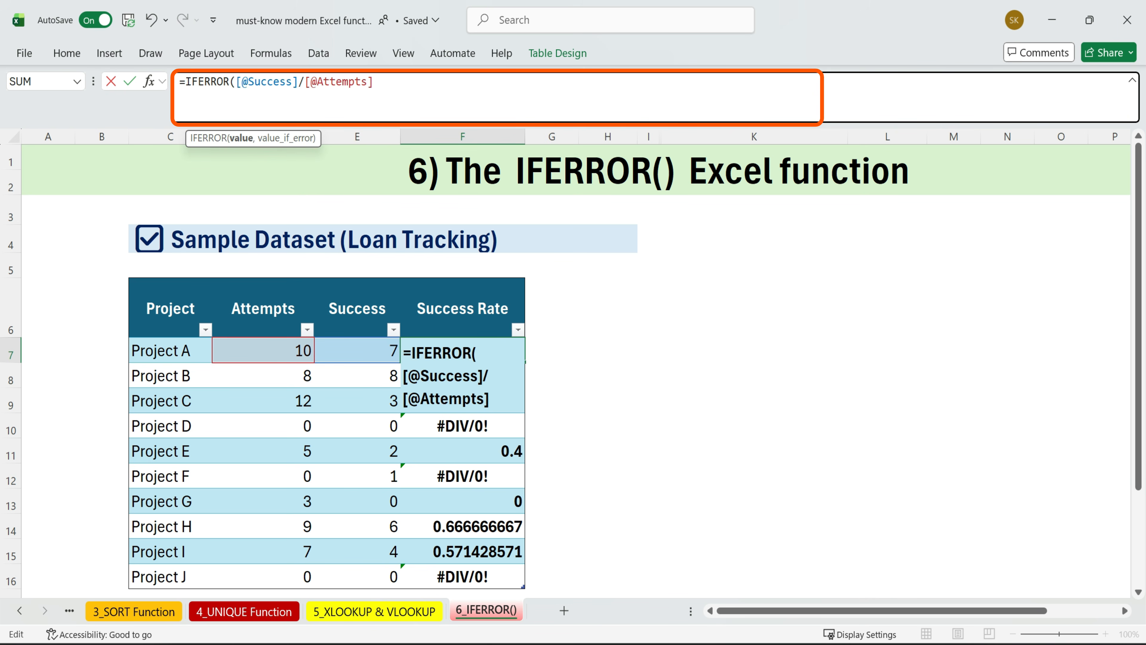
{"action": "type", "text": ","}
{"action": "type", "text": "\""}
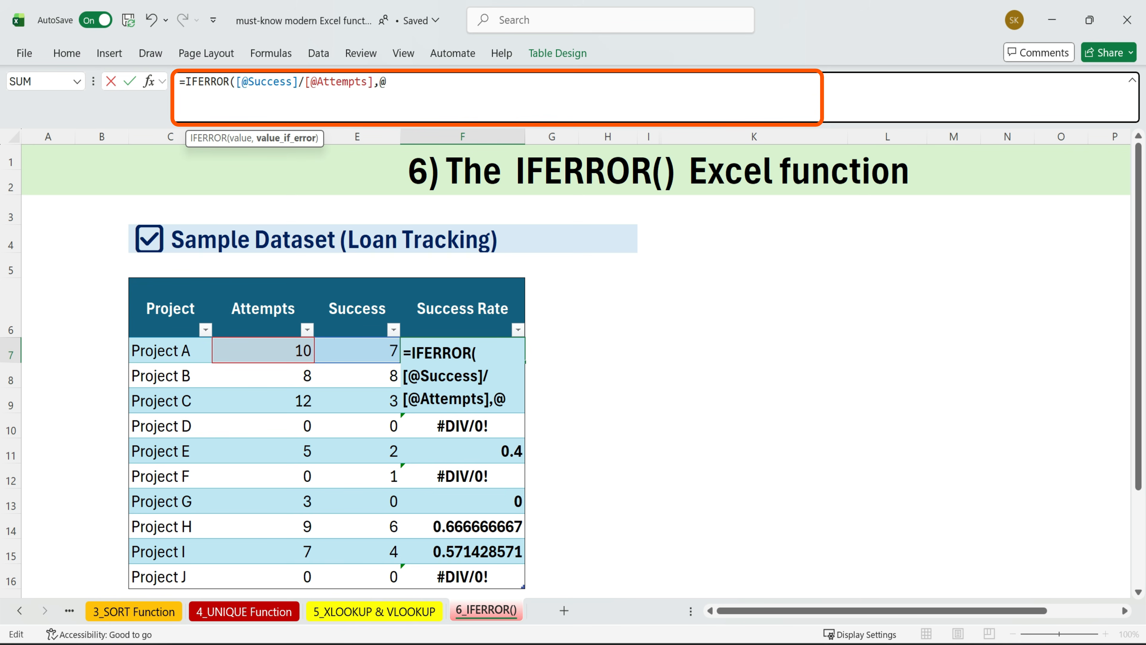
{"action": "type", "text": "Check Data@"}
{"action": "key", "text": "BackSpace"}
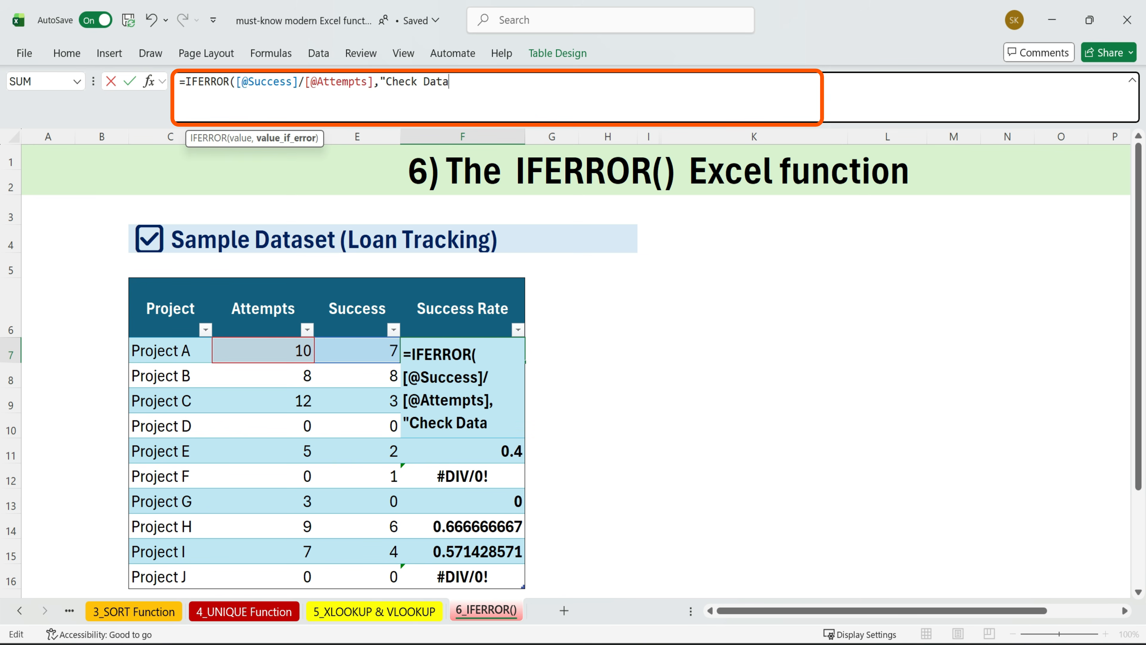
{"action": "type", "text": "\")"}
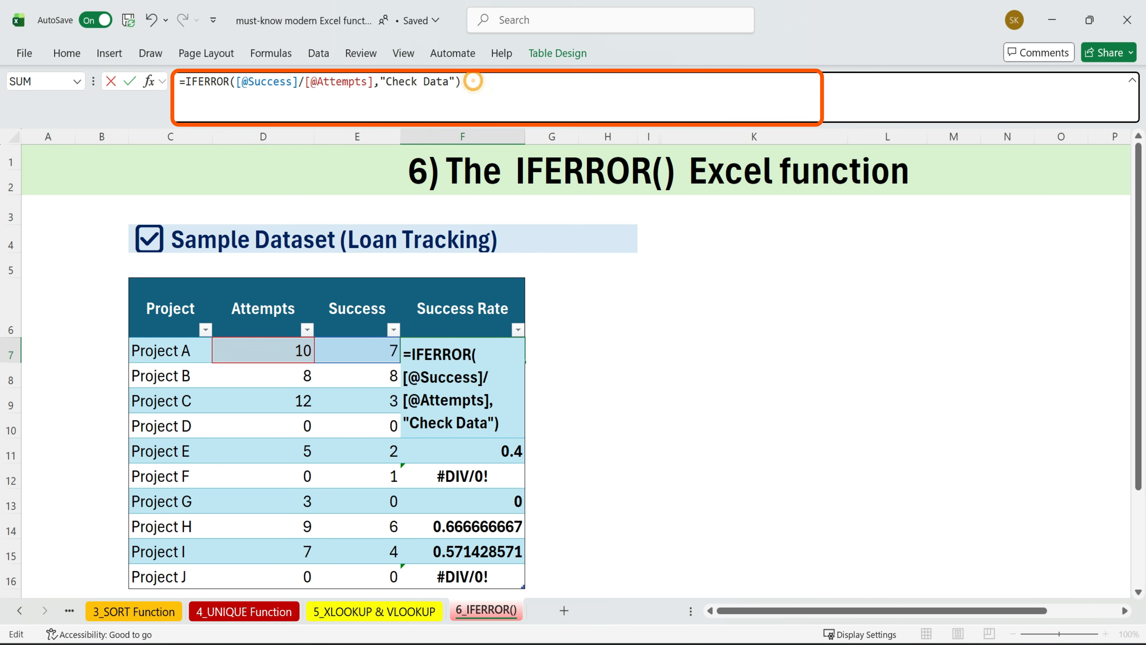
{"action": "key", "text": "Return"}
Check the Success Rate results for Projects D, F and J under the IFERROR formula
{"action": "left_click", "coordinate": [444, 426]}
{"action": "left_click", "coordinate": [450, 474]}
{"action": "left_click", "coordinate": [447, 578]}
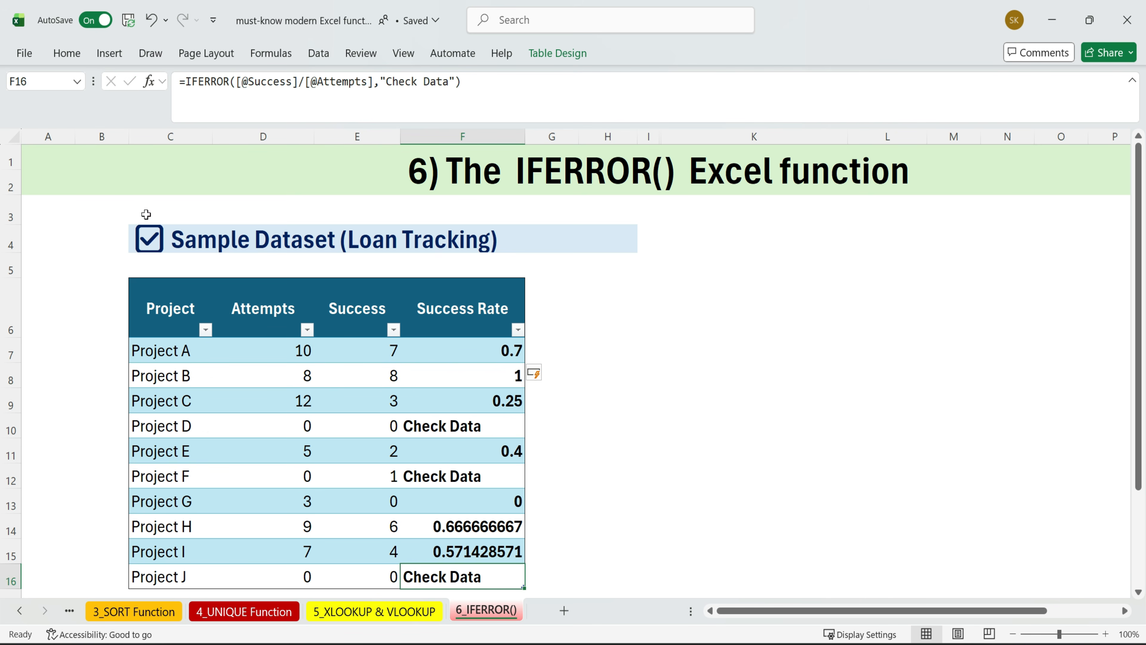
{"action": "left_click_drag", "start_coordinate": [145, 214], "coordinate": [734, 499]}
{"action": "left_click", "coordinate": [490, 190]}
{"action": "left_click", "coordinate": [713, 269]}
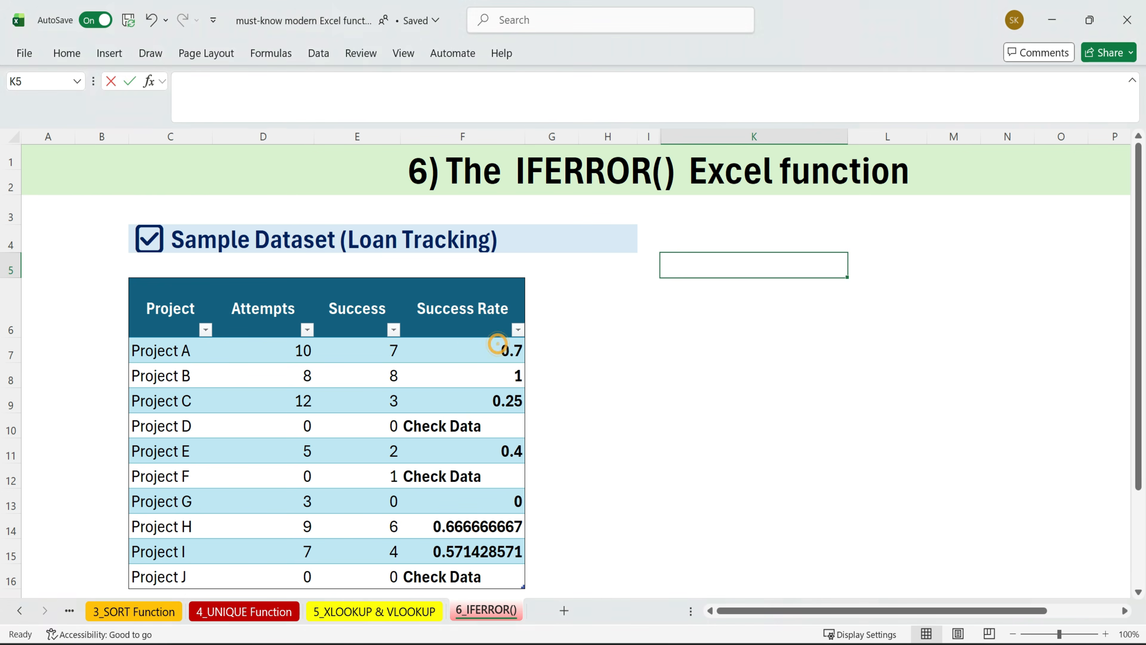
Review the complete IFERROR formula in F7 and leave it as it is
{"action": "double_click", "coordinate": [498, 350]}
{"action": "left_click_drag", "start_coordinate": [229, 82], "coordinate": [415, 81]}
{"action": "left_click", "coordinate": [352, 82]}
{"action": "left_click_drag", "start_coordinate": [185, 81], "coordinate": [416, 82]}
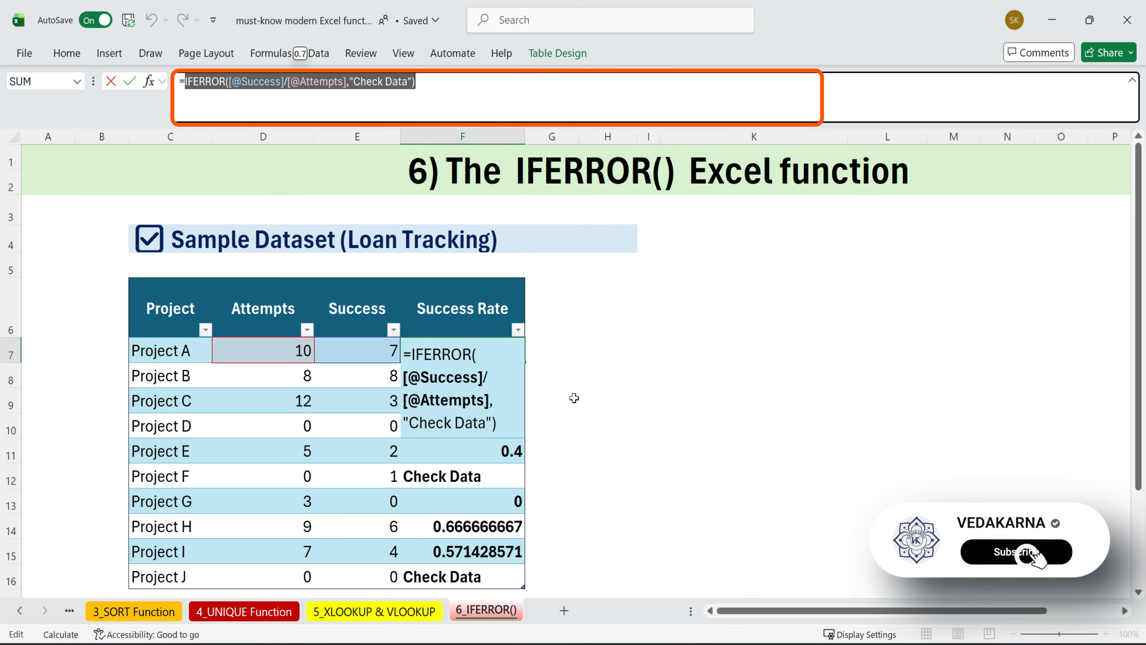
{"action": "key", "text": "Return"}
{"action": "left_click", "coordinate": [652, 391]}
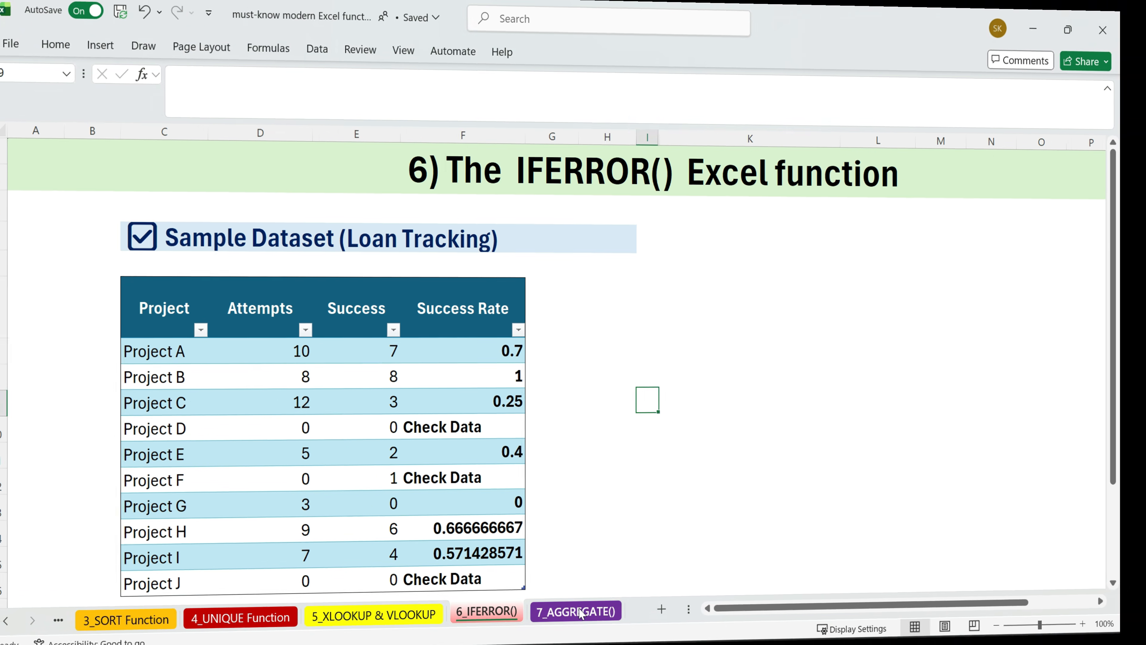
Open the 7_AGGREGATE() sheet and examine its project table, the Success Rate column's error cells and the Average Success Rate label
{"action": "left_click", "coordinate": [578, 612]}
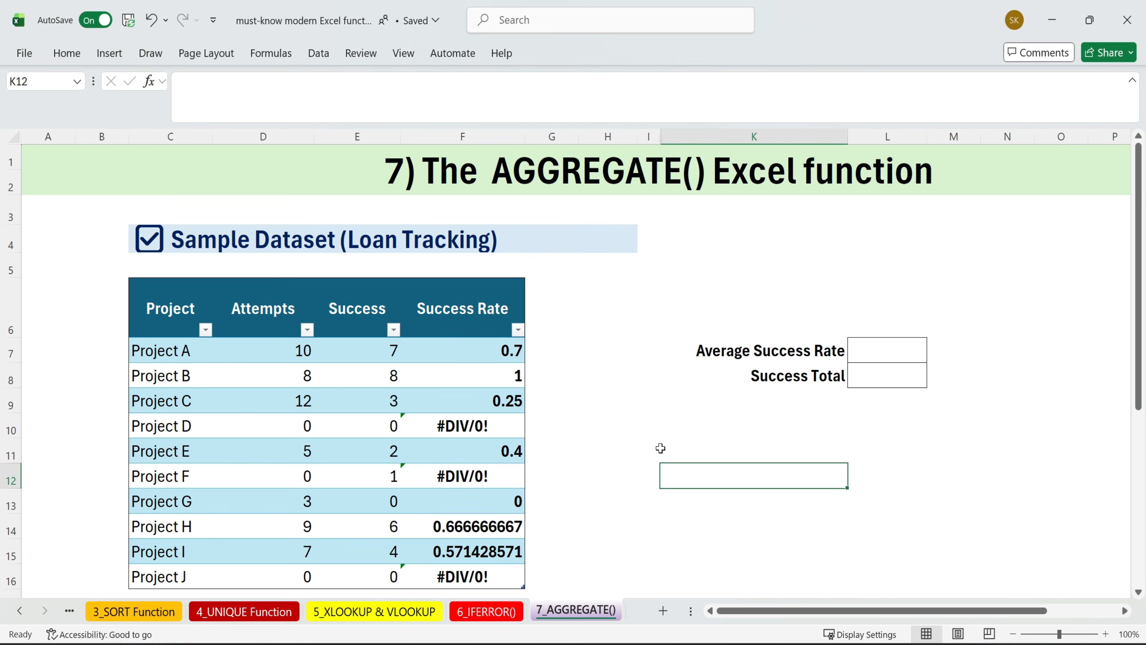
{"action": "left_click", "coordinate": [647, 403]}
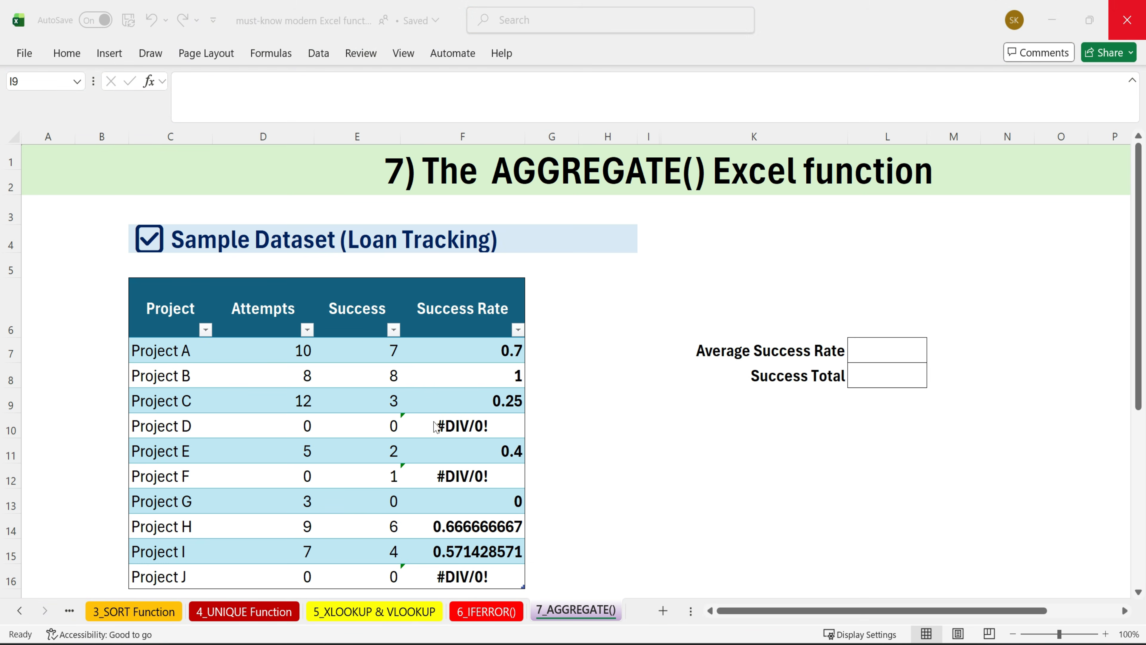
{"action": "left_click", "coordinate": [591, 429]}
{"action": "left_click_drag", "start_coordinate": [188, 303], "coordinate": [472, 553]}
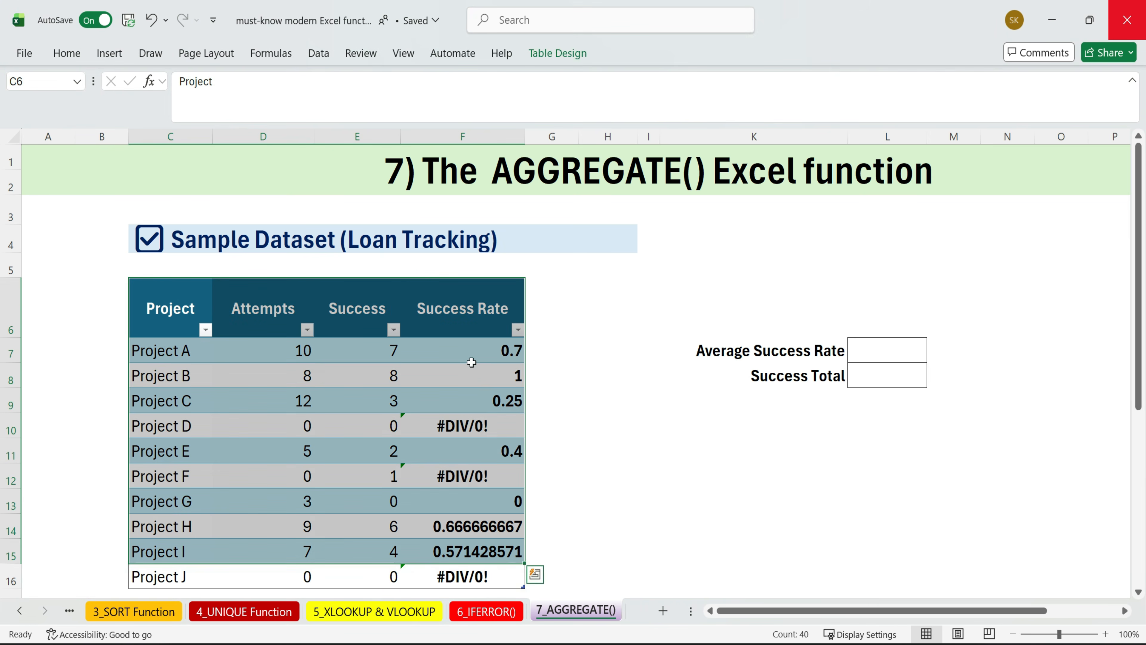
{"action": "left_click_drag", "start_coordinate": [469, 346], "coordinate": [474, 576]}
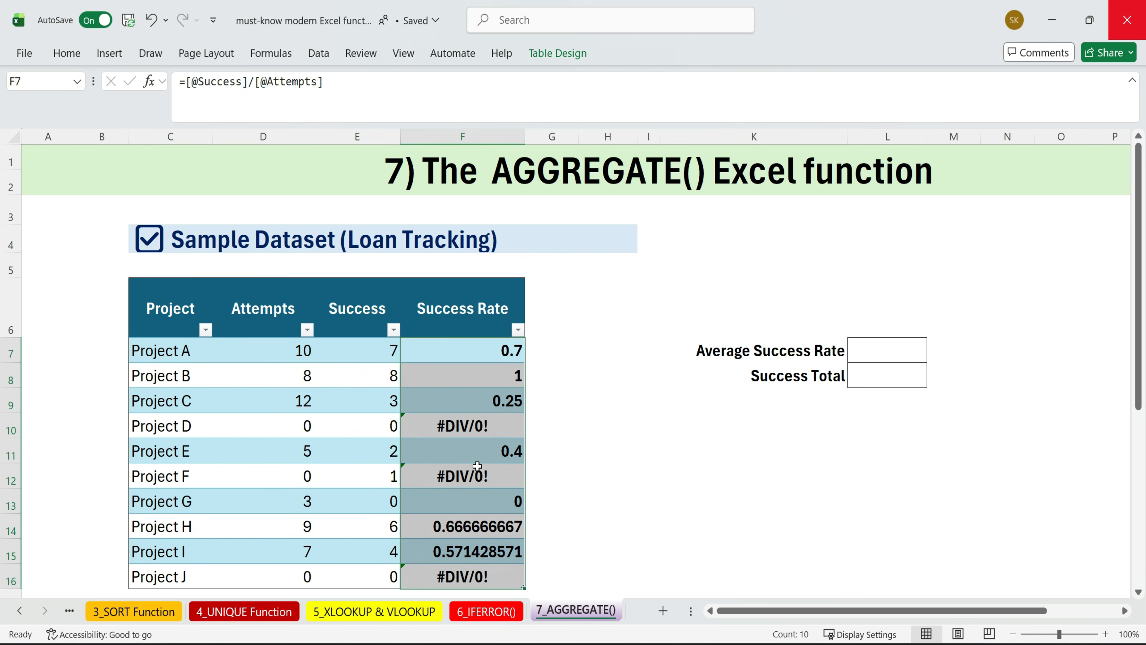
{"action": "left_click", "coordinate": [479, 409]}
{"action": "left_click", "coordinate": [480, 427]}
{"action": "left_click", "coordinate": [477, 477]}
{"action": "left_click", "coordinate": [469, 577]}
{"action": "left_click", "coordinate": [716, 353]}
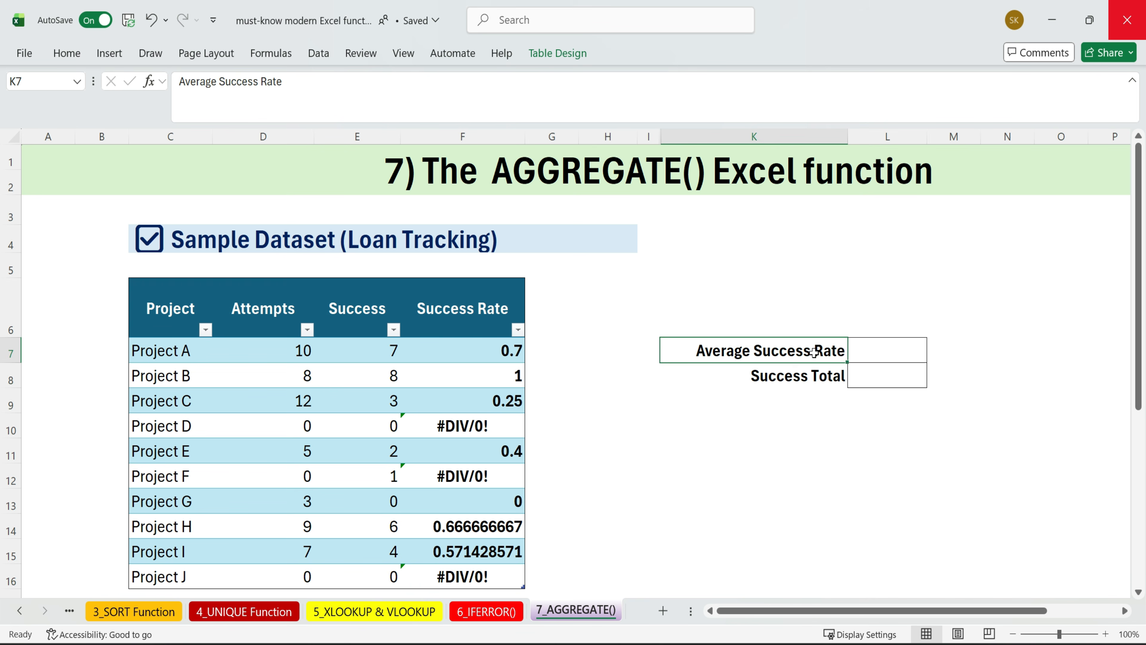
Try averaging the Success Rate column with AVERAGE in L7, and clear the formula again
{"action": "left_click", "coordinate": [864, 353]}
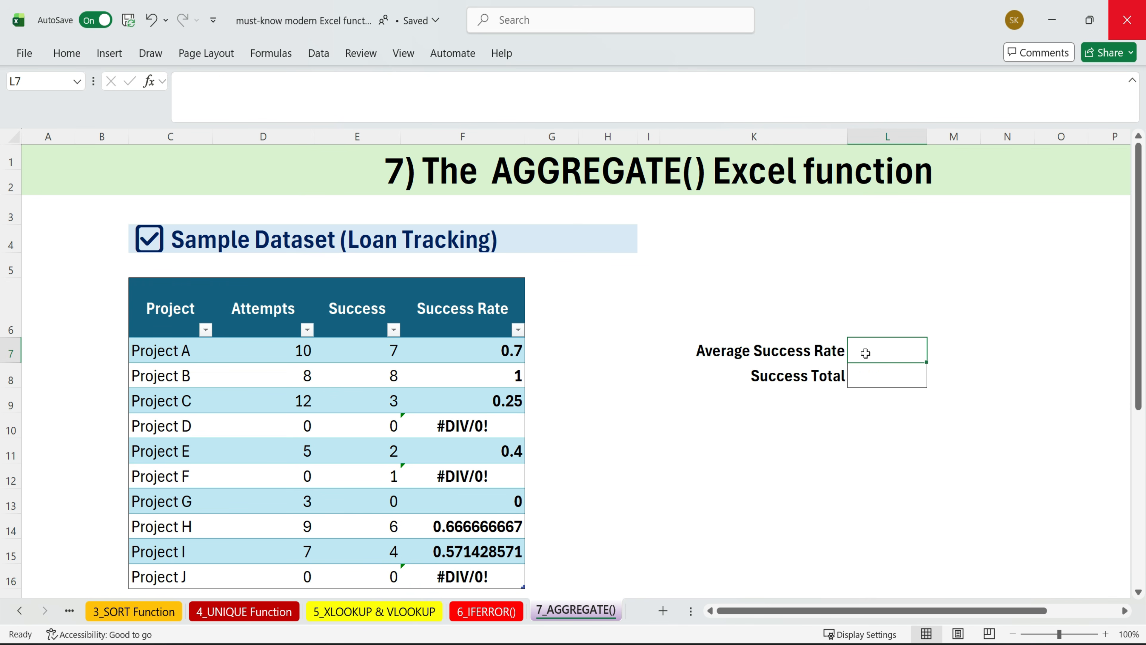
{"action": "type", "text": "=av"}
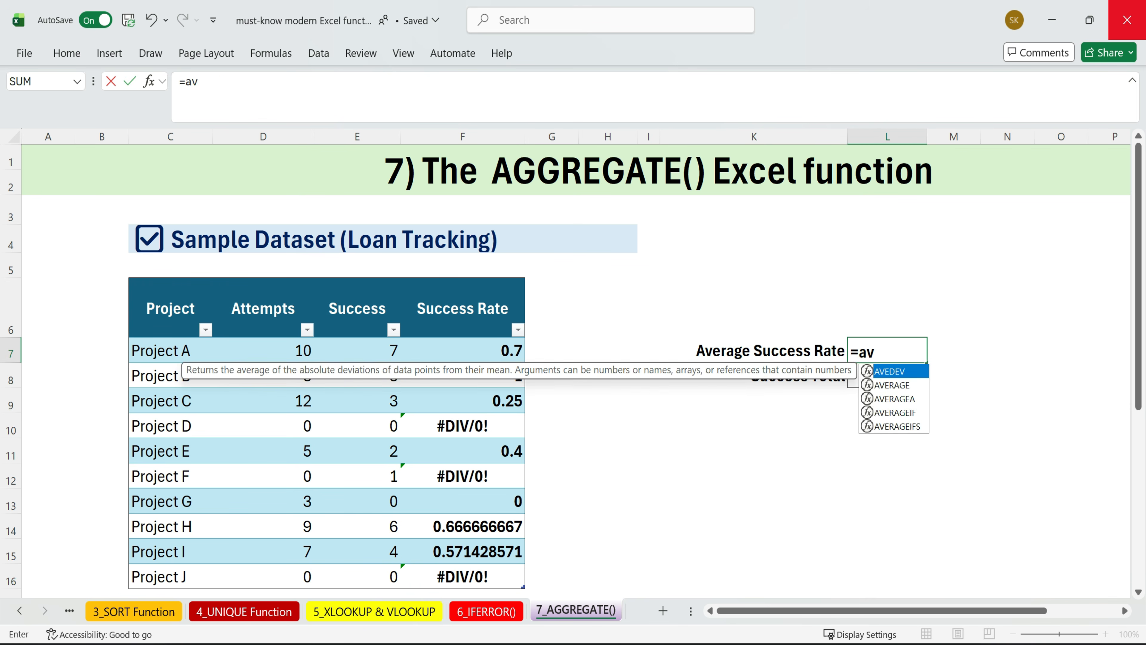
{"action": "double_click", "coordinate": [913, 385]}
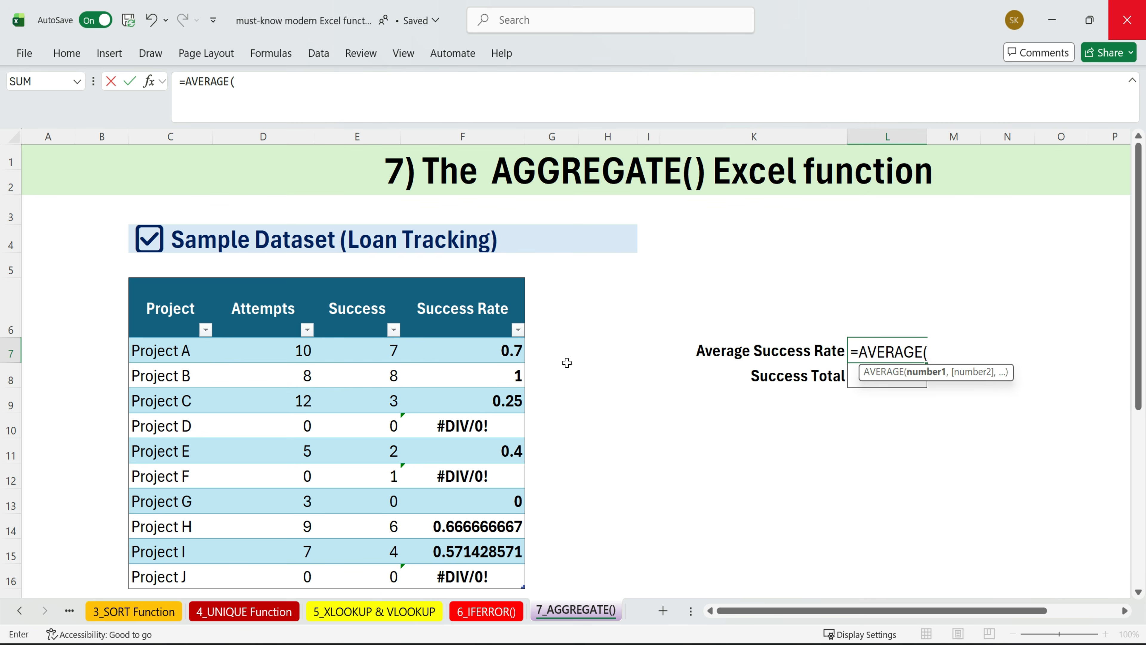
{"action": "left_click_drag", "start_coordinate": [503, 351], "coordinate": [519, 582]}
{"action": "key", "text": "Return"}
{"action": "left_click", "coordinate": [900, 348]}
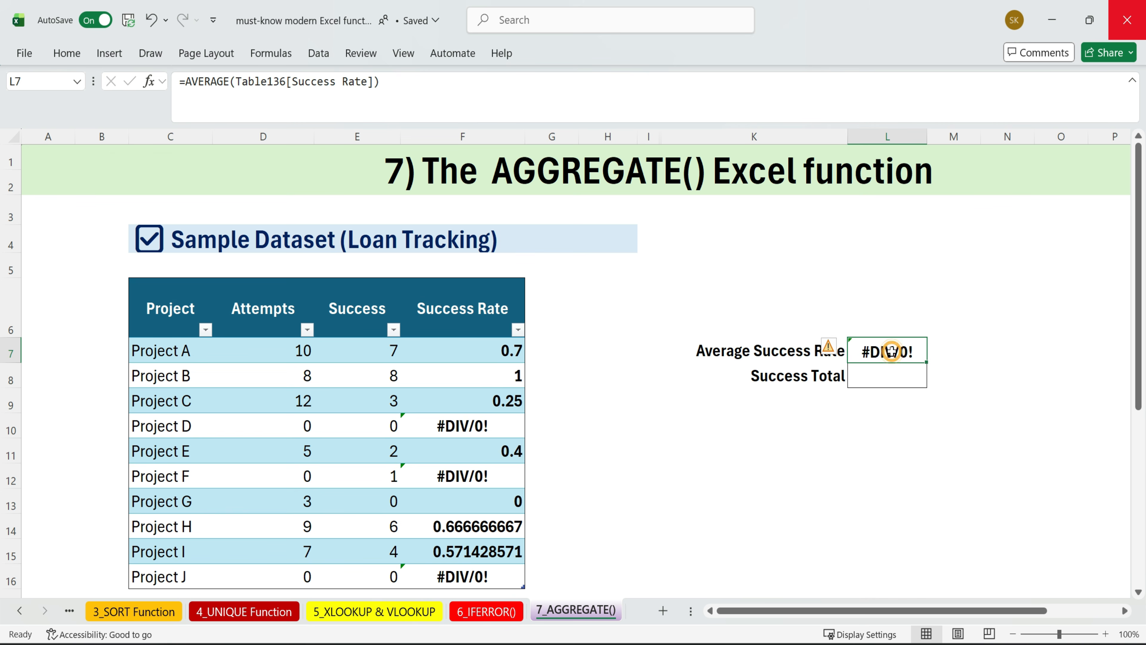
{"action": "double_click", "coordinate": [901, 356]}
{"action": "left_click_drag", "start_coordinate": [1105, 352], "coordinate": [851, 352]}
{"action": "key", "text": "Delete"}
Enter an AGGREGATE formula in L7 with function 1 (AVERAGE), option 6 (Ignore error values) and the Success Rate column as array
{"action": "left_click", "coordinate": [871, 350]}
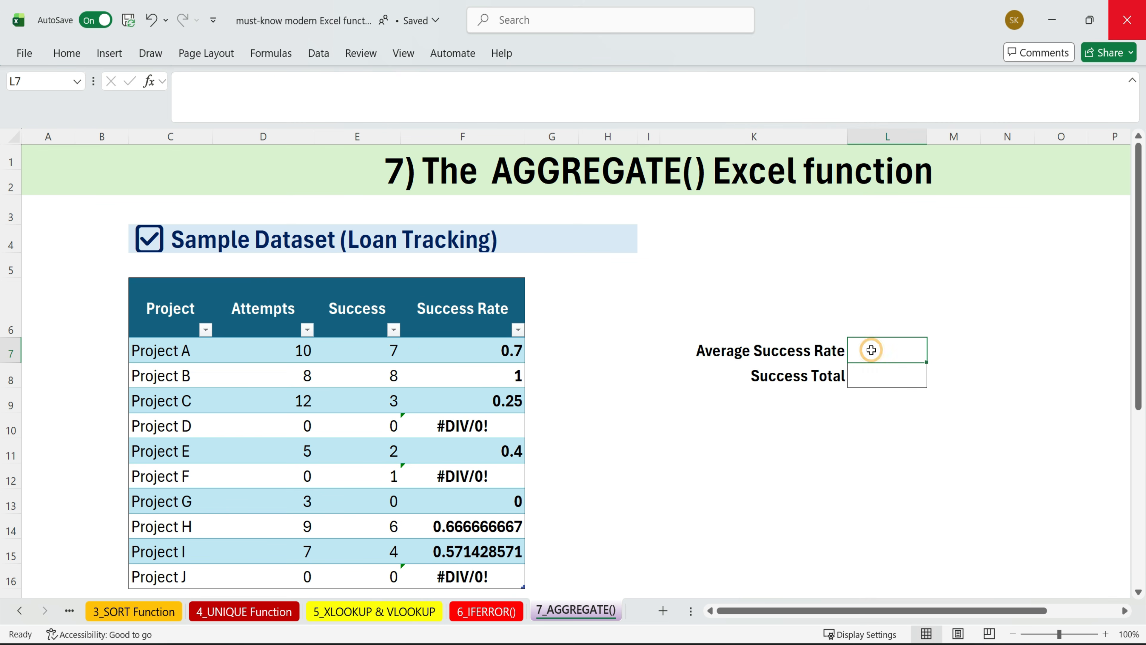
{"action": "type", "text": "=ag"}
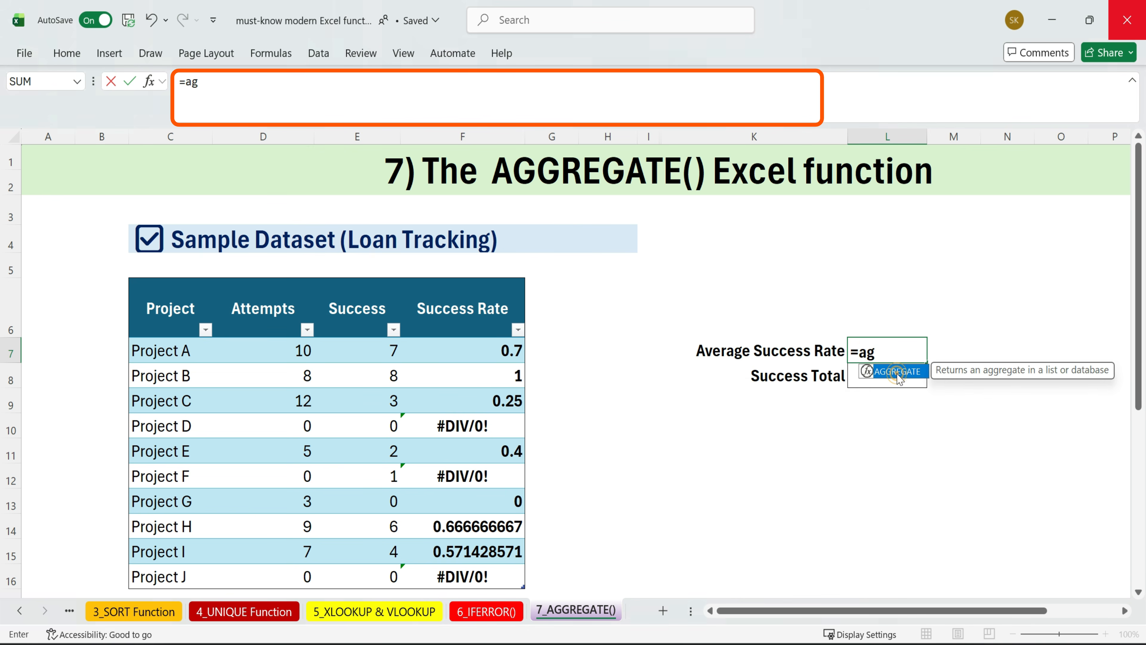
{"action": "double_click", "coordinate": [896, 374]}
{"action": "left_click", "coordinate": [280, 104]}
{"action": "type", "text": "1"}
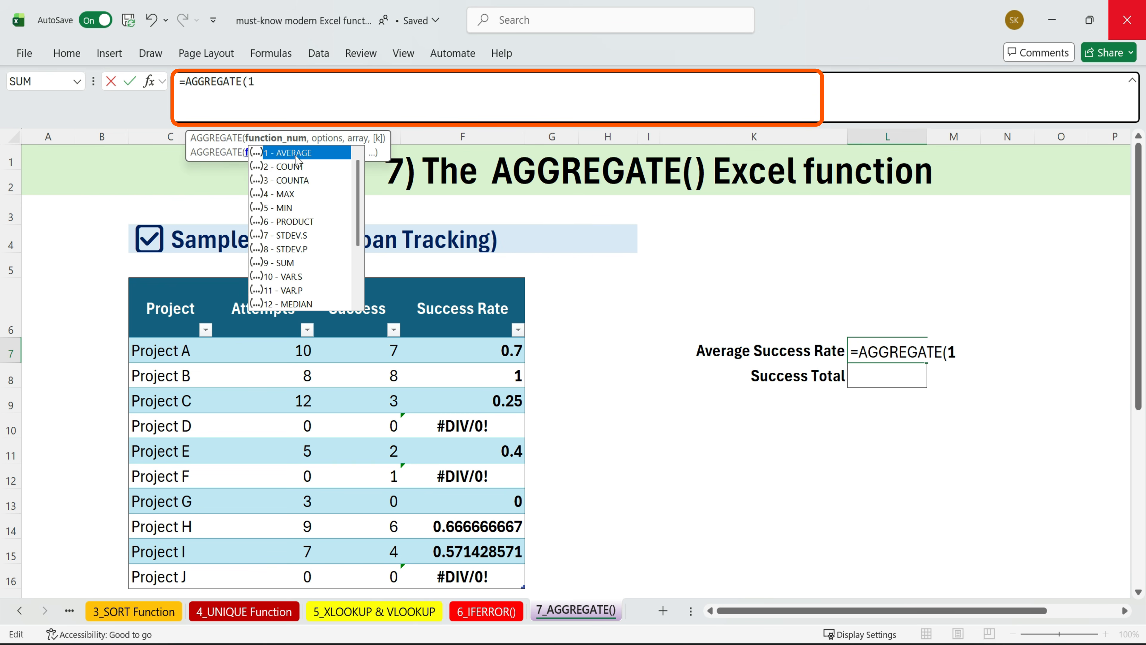
{"action": "type", "text": ","}
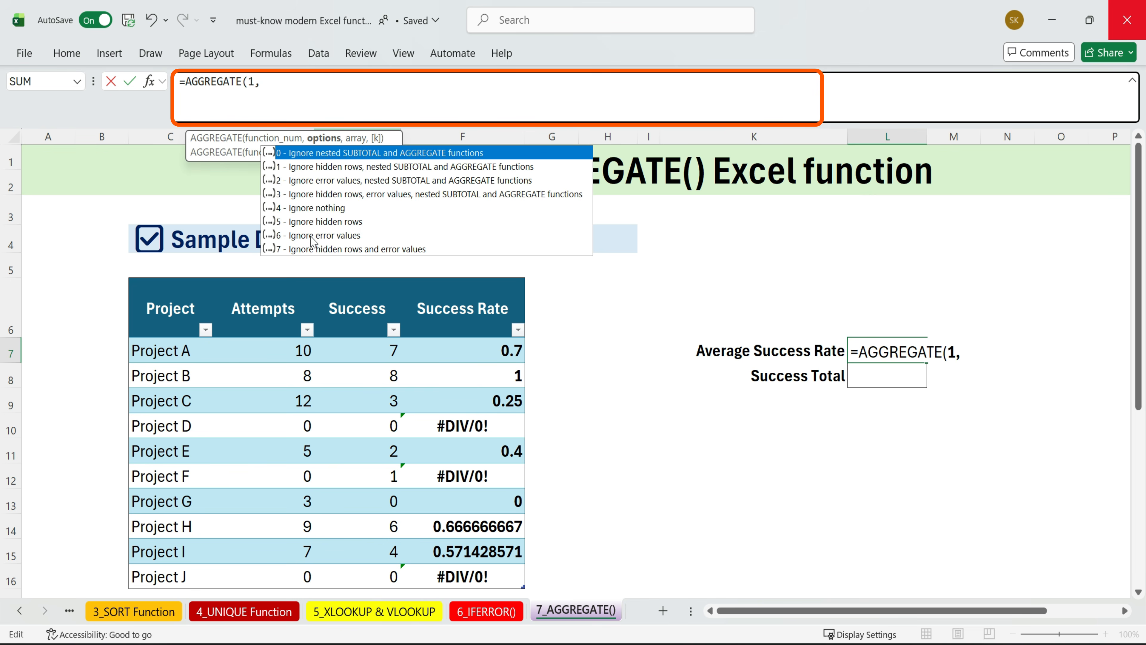
{"action": "double_click", "coordinate": [332, 235]}
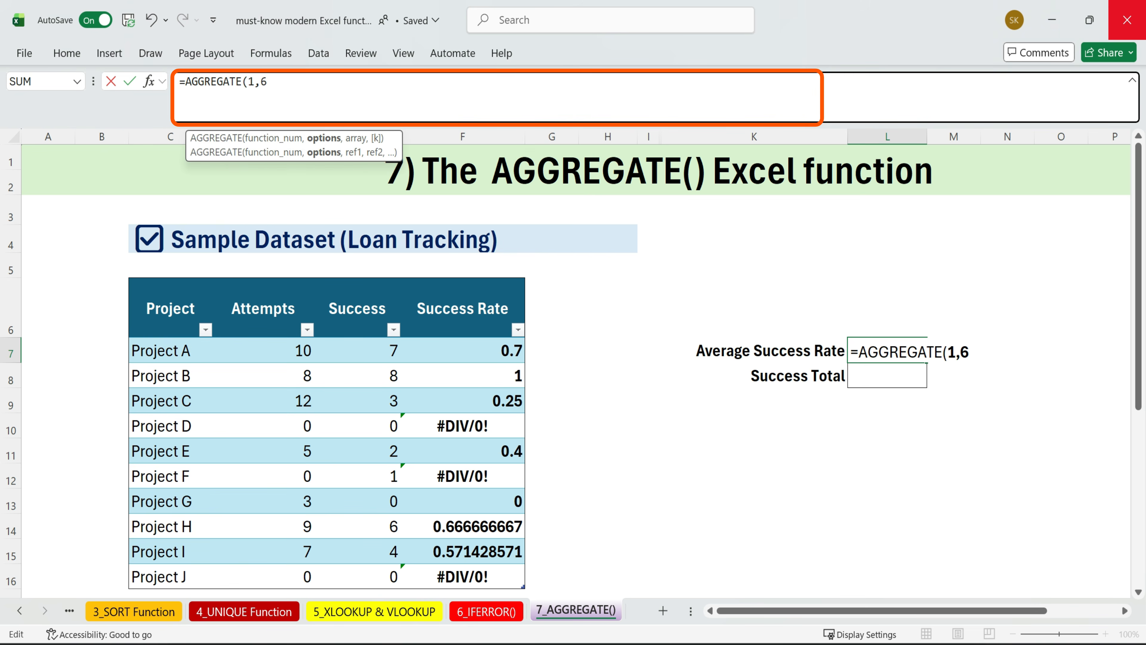
{"action": "type", "text": ","}
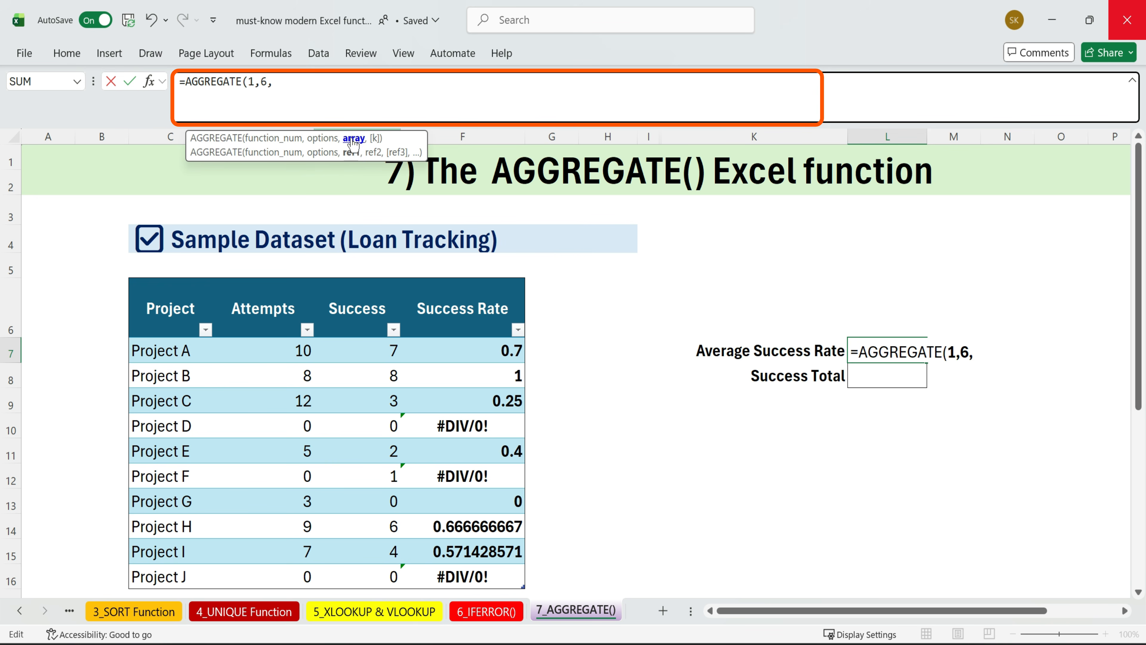
{"action": "left_click_drag", "start_coordinate": [476, 350], "coordinate": [468, 578]}
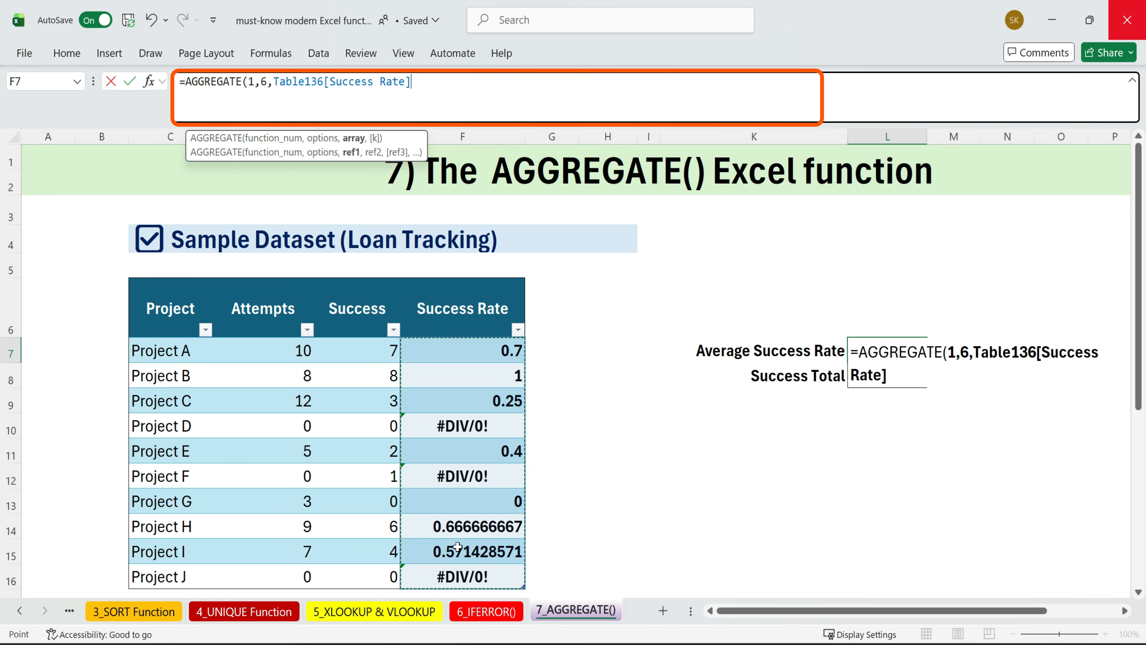
{"action": "key", "text": "Return"}
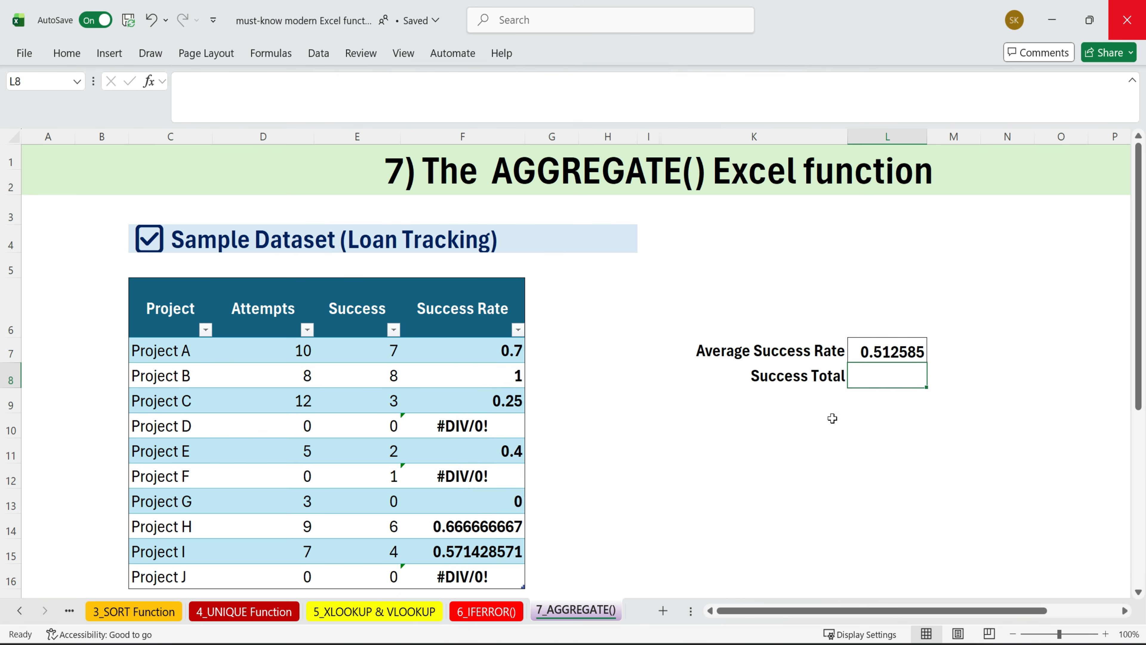
Format the Average Success Rate result in L7 as a percentage
{"action": "left_click", "coordinate": [886, 352]}
{"action": "left_click", "coordinate": [67, 53]}
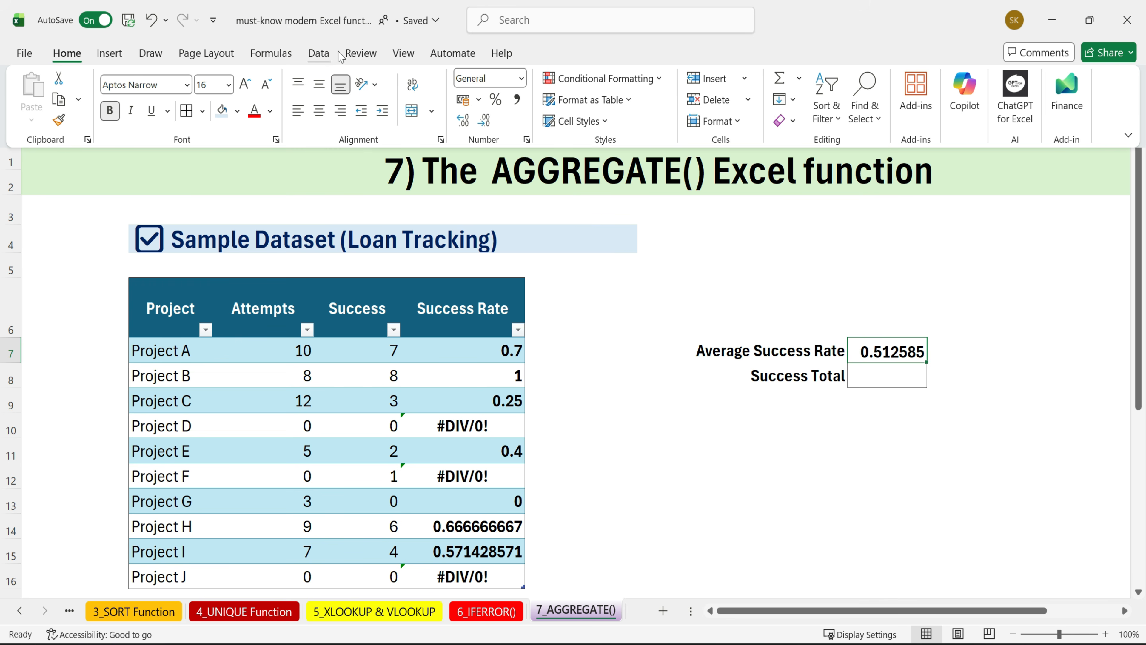
{"action": "left_click", "coordinate": [495, 100]}
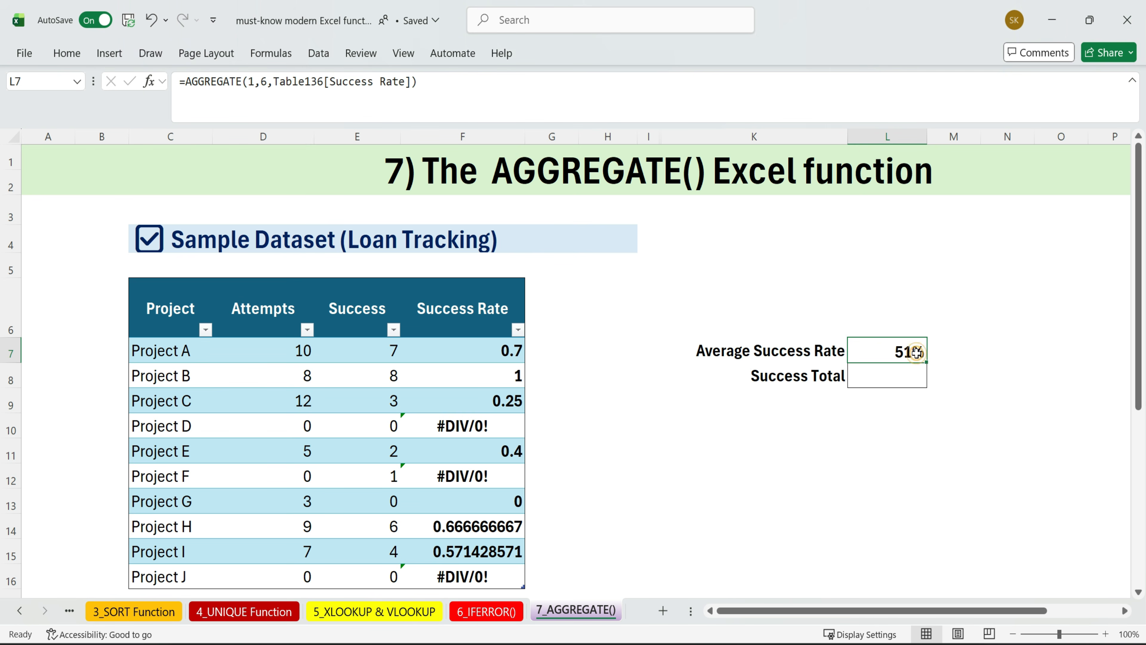
Enter an AGGREGATE formula in L8 totalling the Success column with function 9 (SUM) and option 6 (Ignore error values)
{"action": "left_click", "coordinate": [872, 424]}
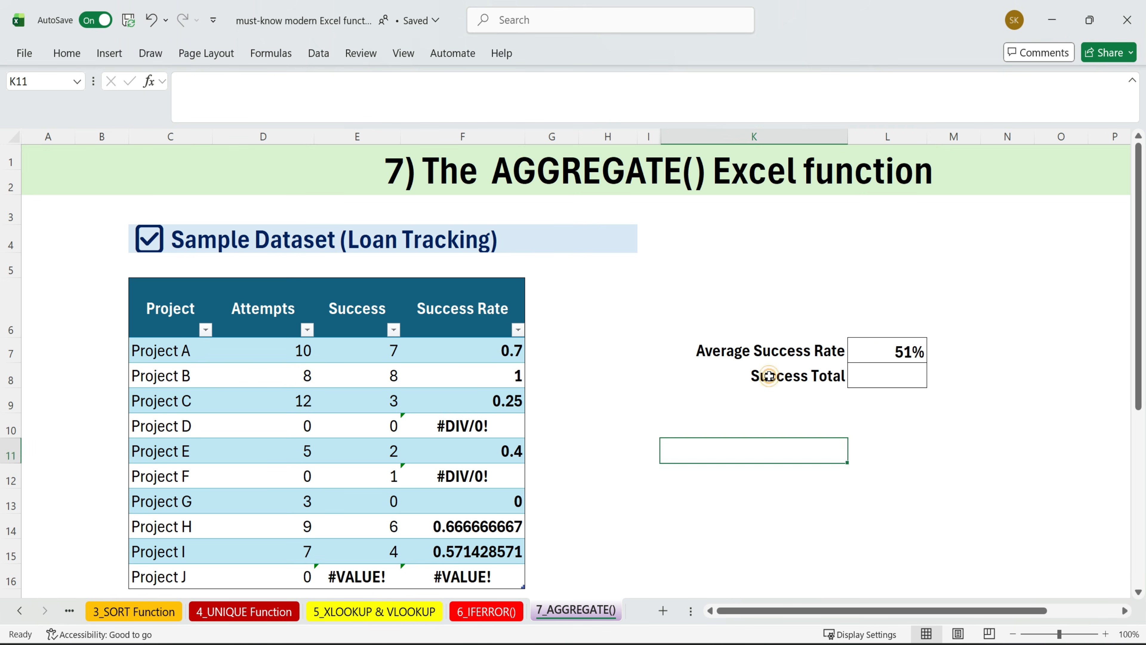
{"action": "left_click", "coordinate": [769, 376]}
{"action": "left_click_drag", "start_coordinate": [357, 312], "coordinate": [356, 580]}
{"action": "left_click", "coordinate": [874, 386]}
{"action": "type", "text": "=agg"}
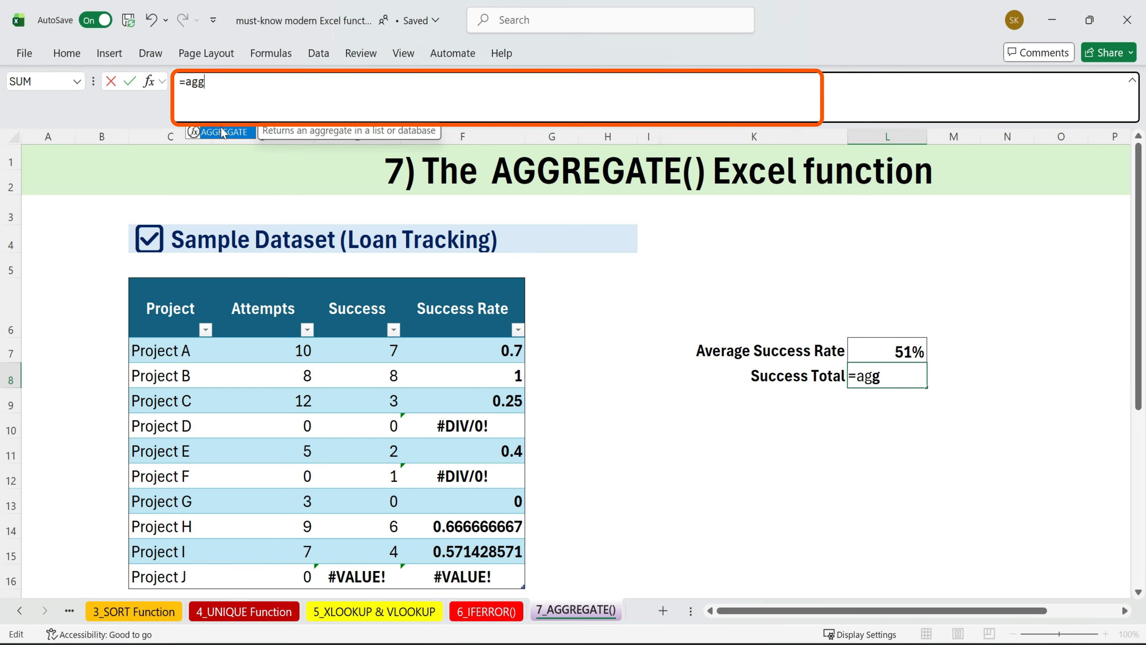
{"action": "double_click", "coordinate": [222, 132]}
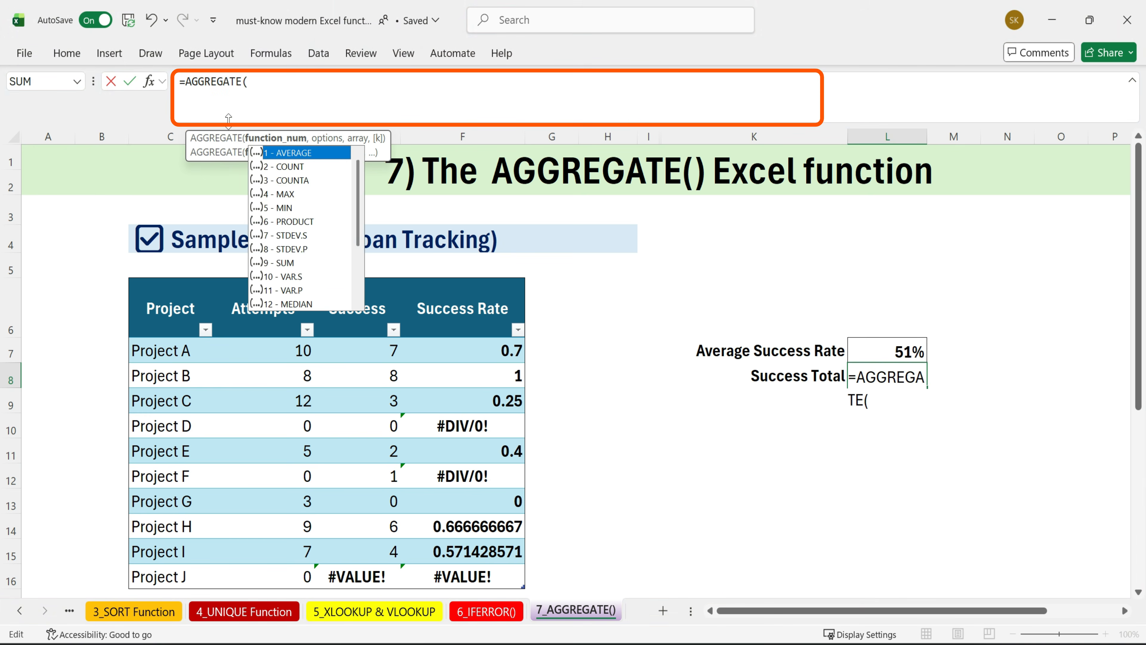
{"action": "double_click", "coordinate": [288, 263]}
{"action": "type", "text": ","}
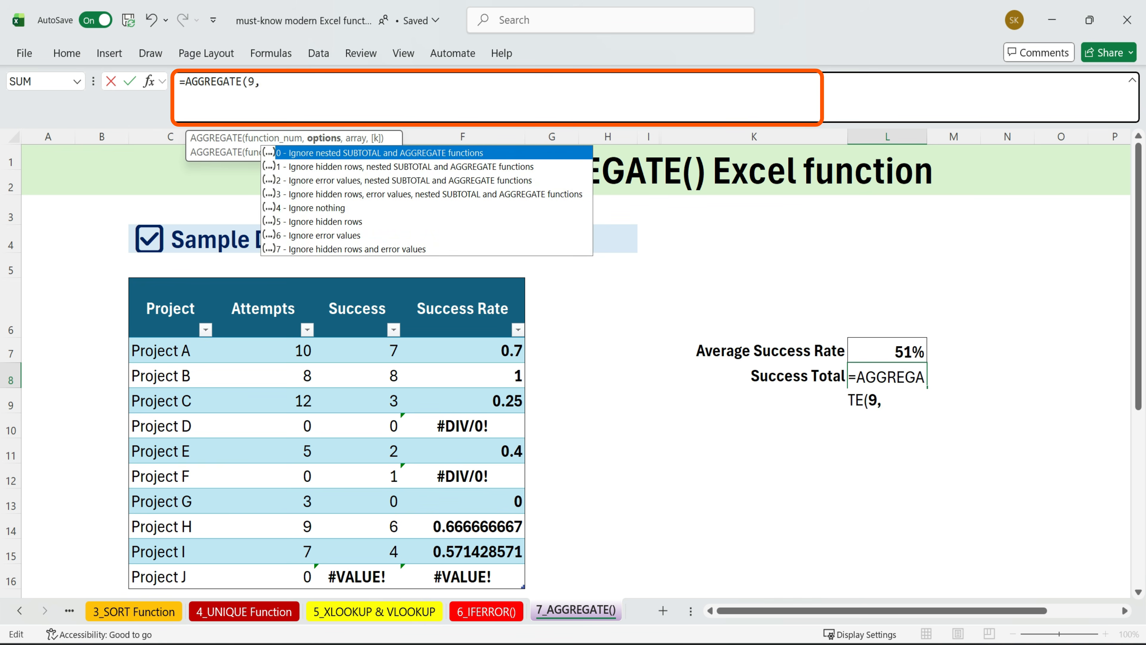
{"action": "double_click", "coordinate": [312, 234]}
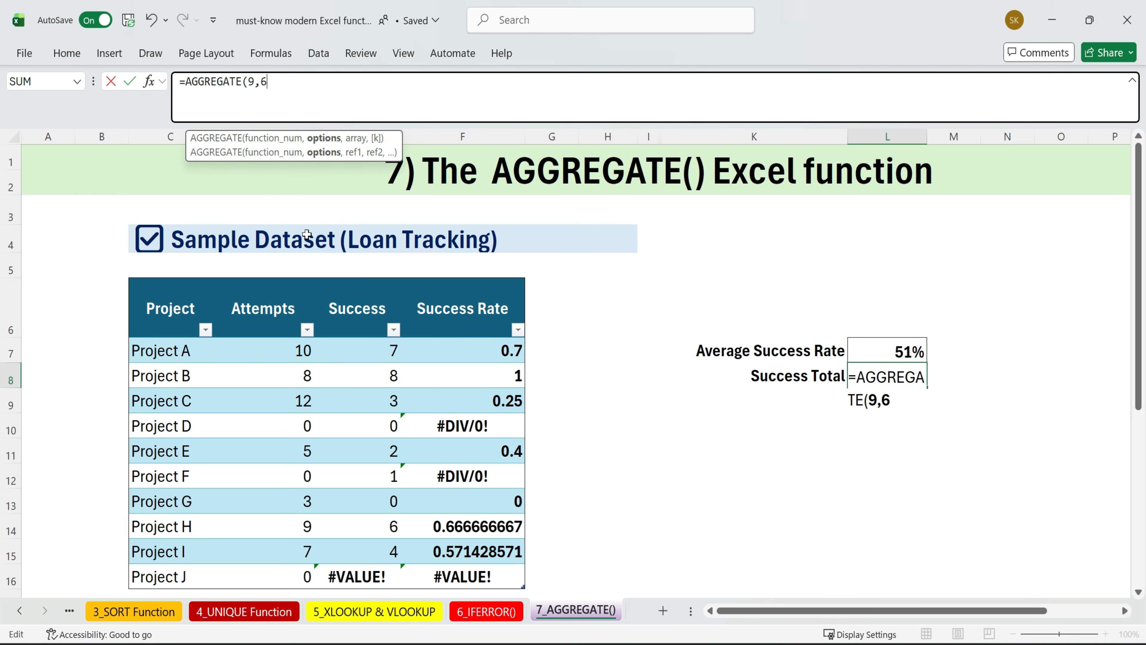
{"action": "type", "text": ","}
{"action": "left_click_drag", "start_coordinate": [361, 349], "coordinate": [352, 572]}
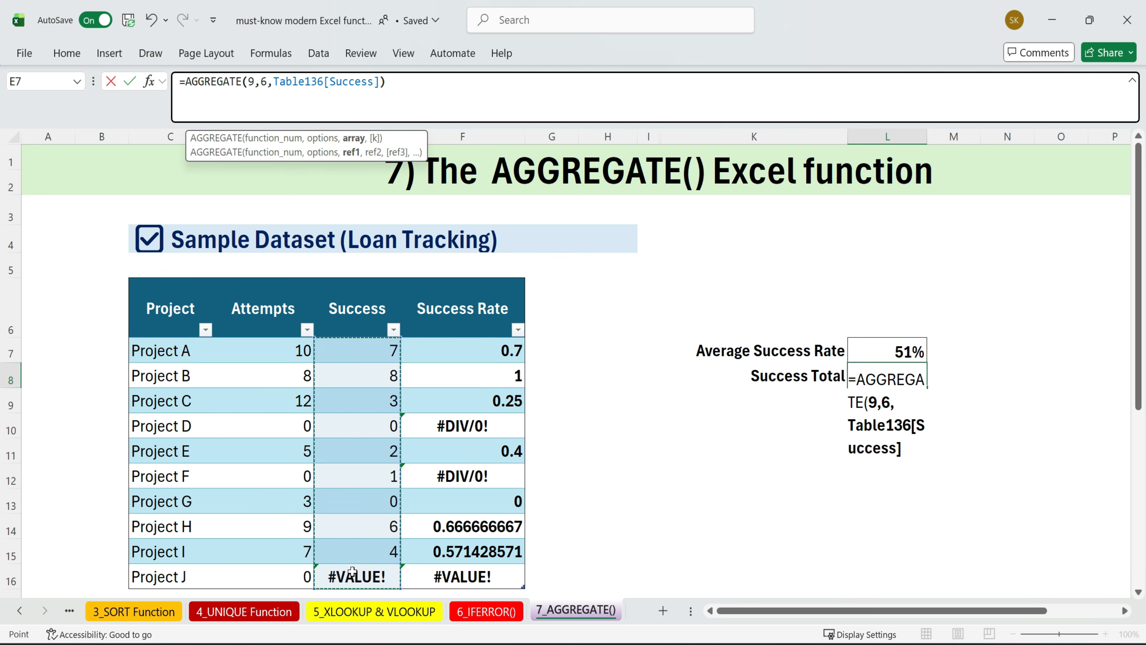
{"action": "key", "text": "Return"}
{"action": "left_click", "coordinate": [888, 496]}
{"action": "left_click_drag", "start_coordinate": [608, 210], "coordinate": [898, 451]}
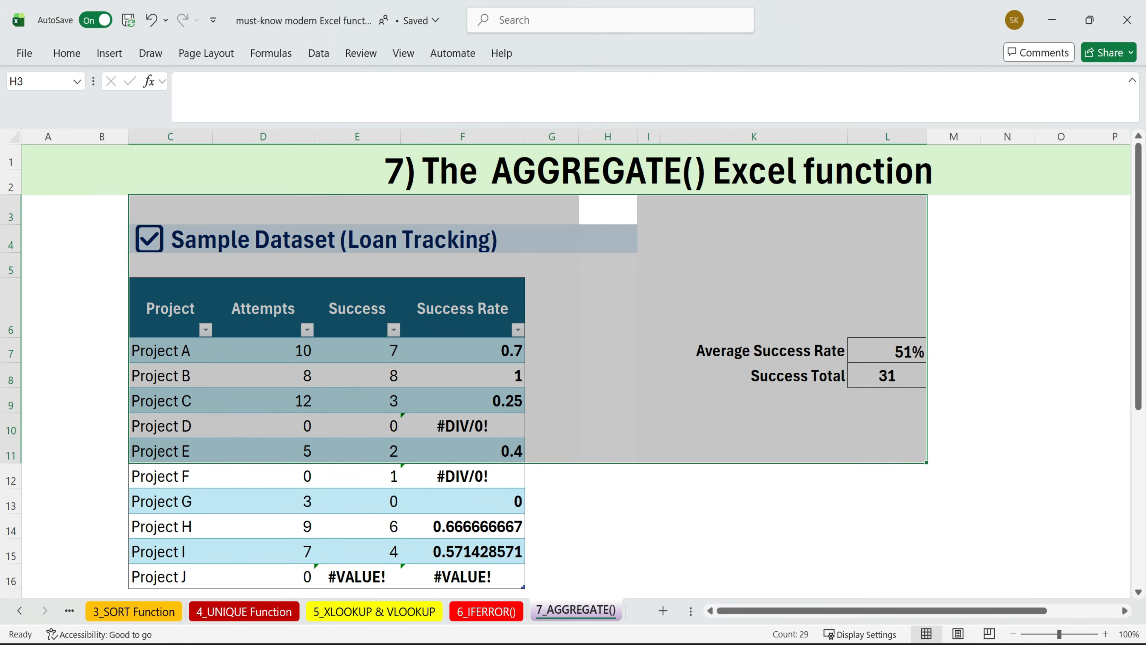
{"action": "left_click", "coordinate": [813, 500]}
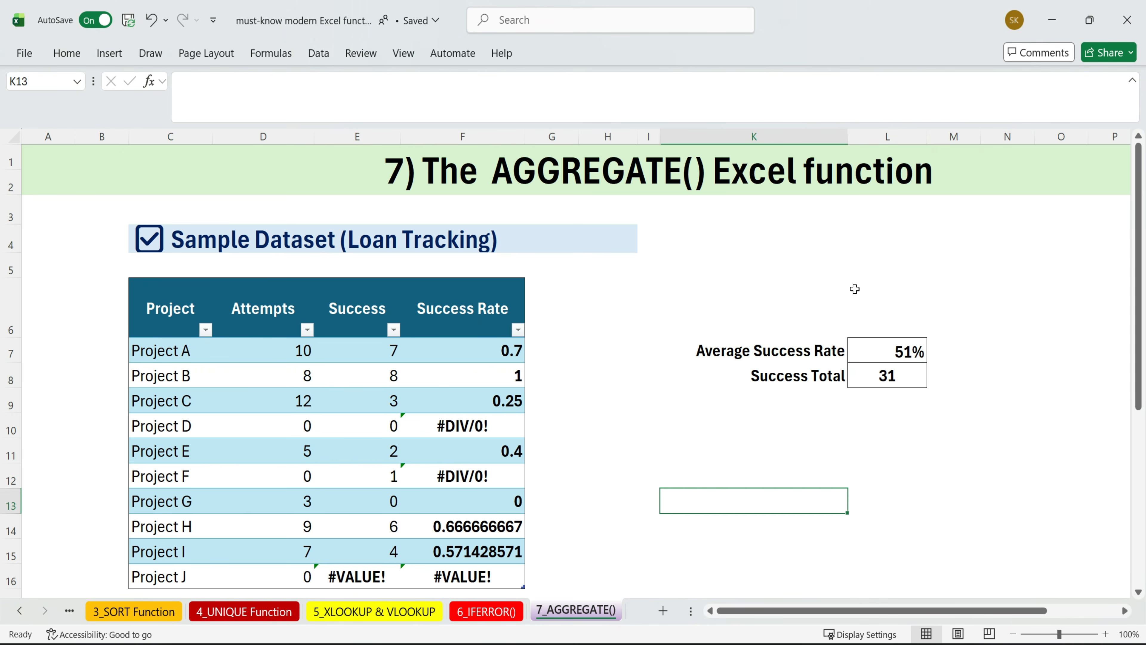
Replace Project J's erroneous Success formula in E16 with 1 and check the Success Total formula
{"action": "left_click", "coordinate": [385, 570]}
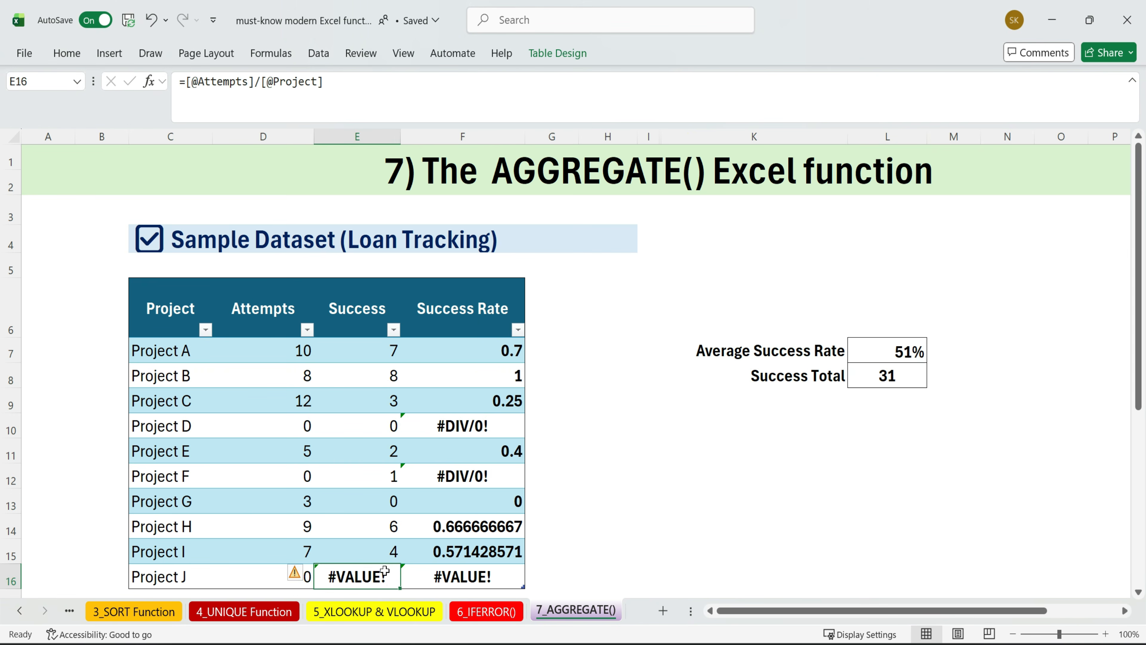
{"action": "type", "text": "1"}
{"action": "key", "text": "Return"}
{"action": "left_click", "coordinate": [887, 357]}
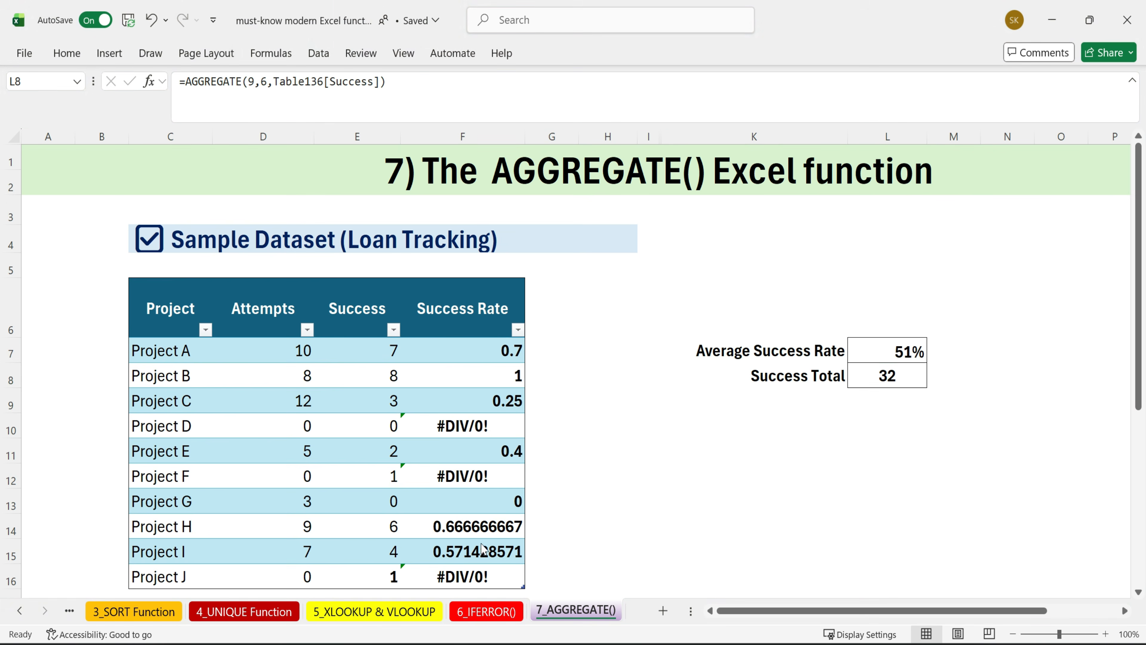
{"action": "key", "text": "F2"}
Overwrite Project J's Success Rate in F16 with 1 and review the average and total results
{"action": "left_click", "coordinate": [481, 576]}
{"action": "type", "text": "1"}
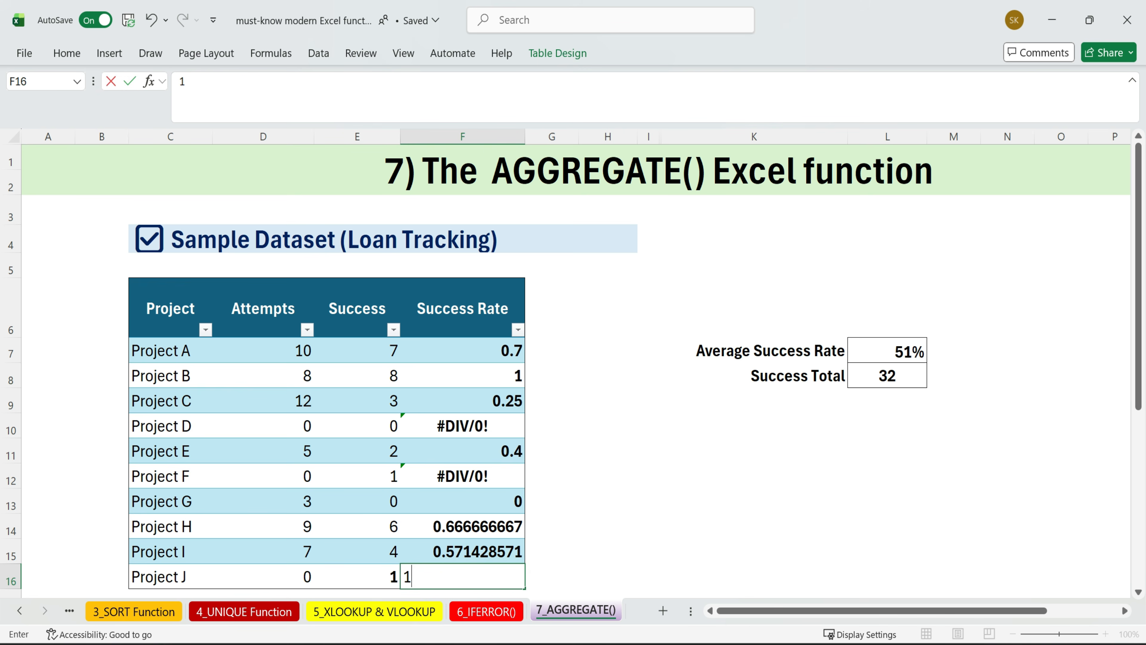
{"action": "key", "text": "Return"}
{"action": "scroll", "coordinate": [798, 452], "scroll_direction": "up", "scroll_amount": 1}
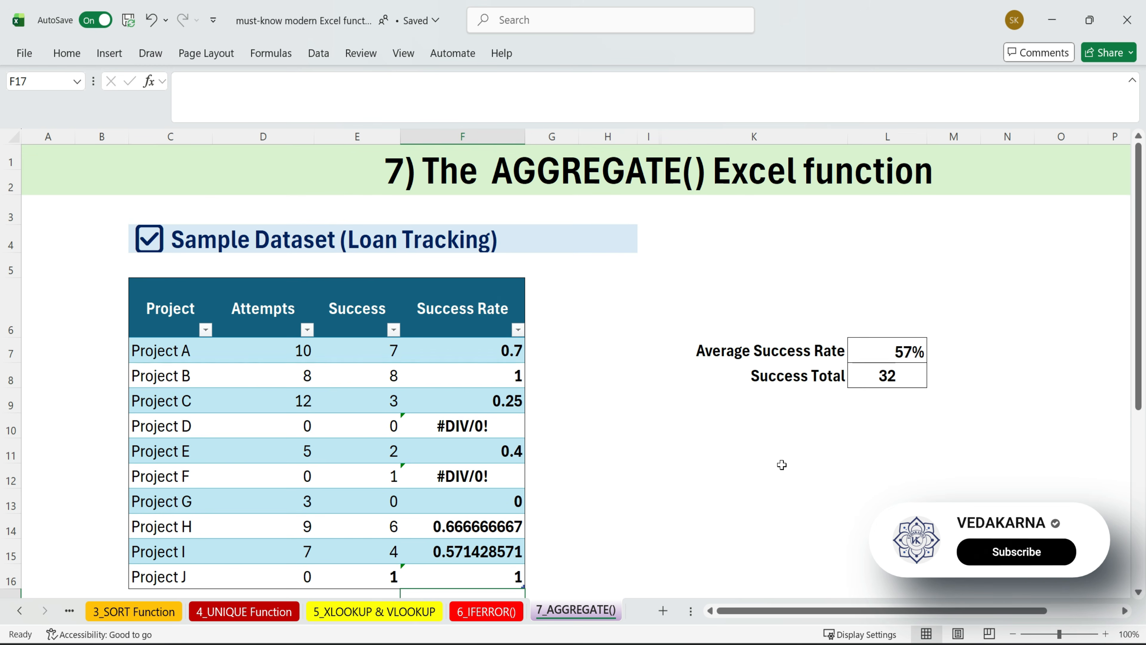
{"action": "left_click_drag", "start_coordinate": [678, 328], "coordinate": [967, 455]}
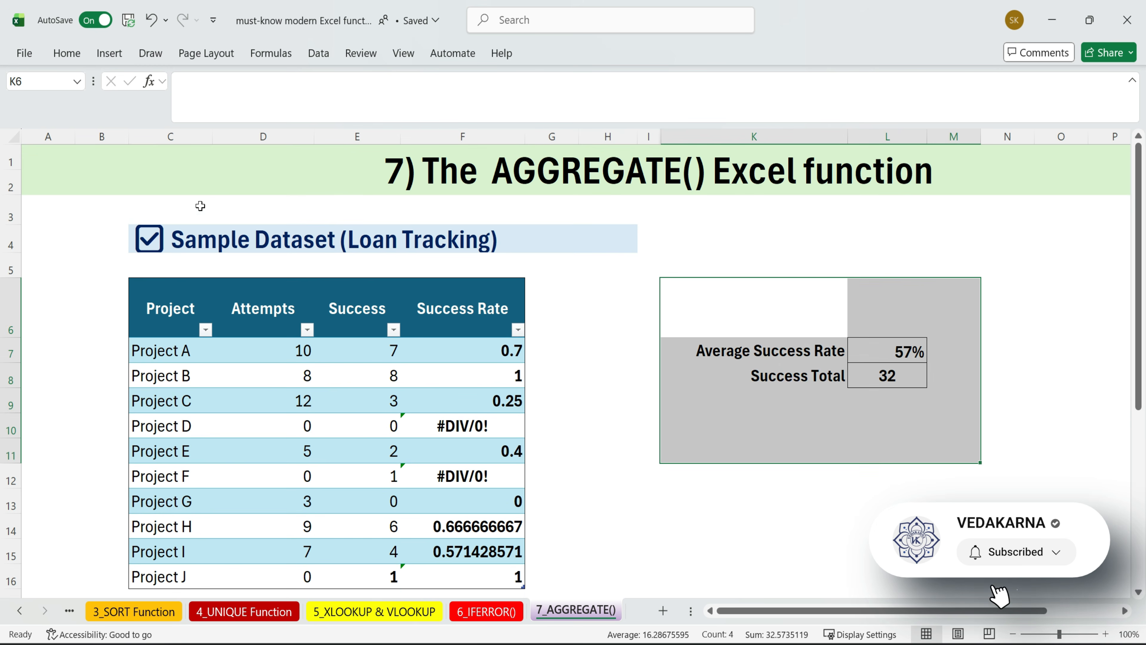
Review the finished examples sheet by sheet, from 6_IFERROR() back to 1_GROUPBY & PERCENTOF
{"action": "left_click", "coordinate": [486, 610]}
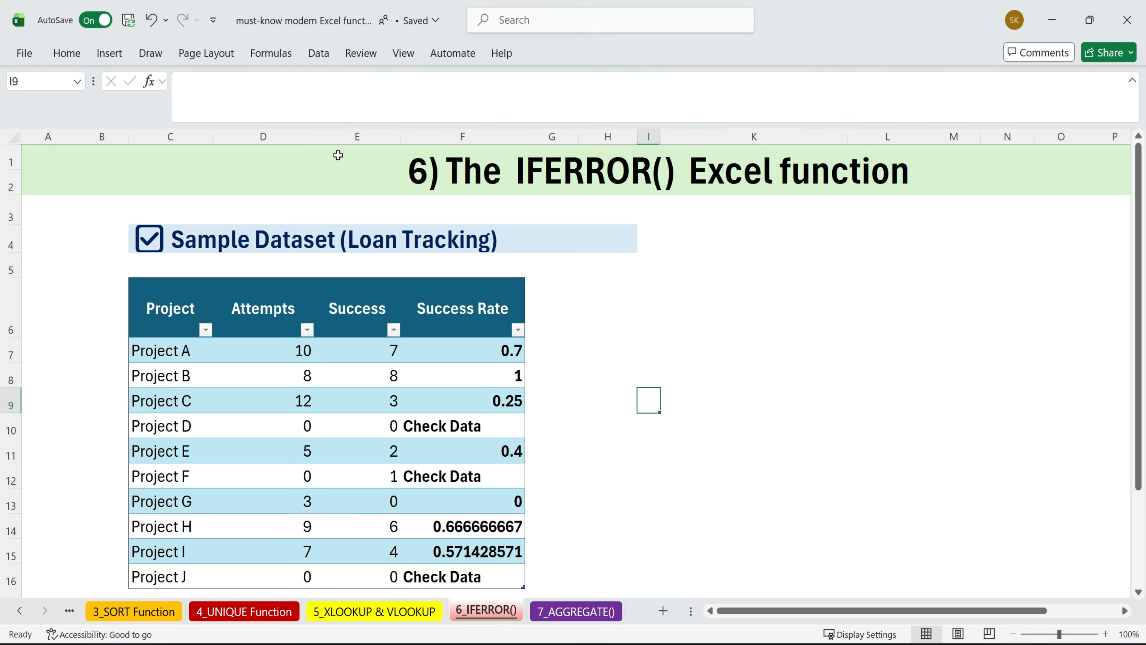
{"action": "left_click", "coordinate": [404, 613]}
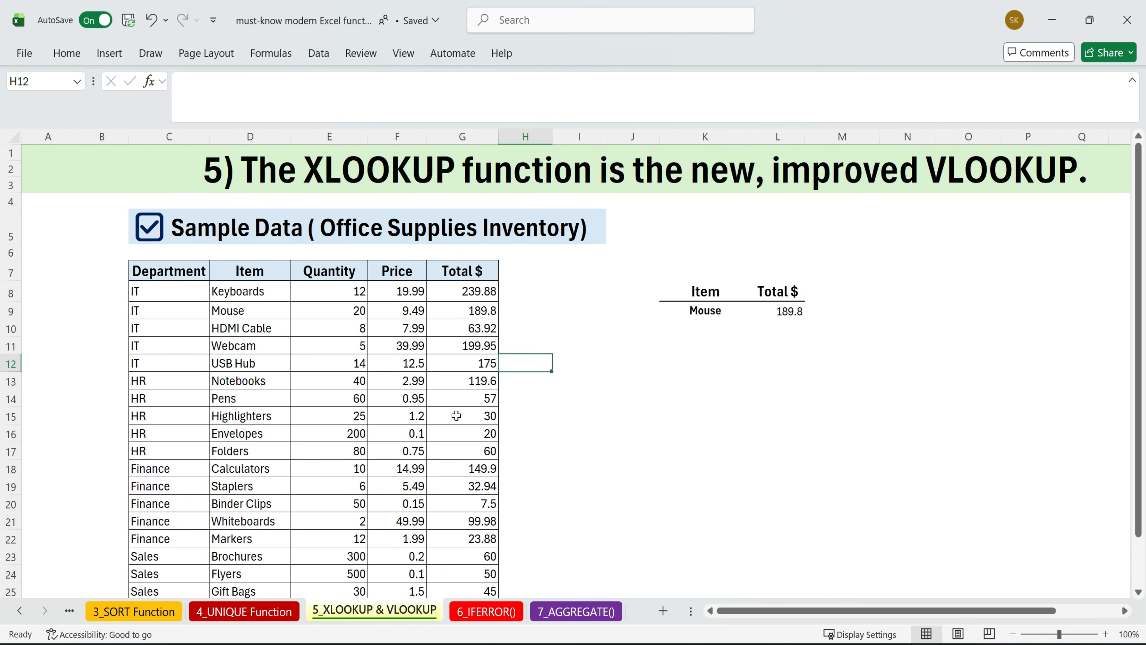
{"action": "left_click", "coordinate": [243, 611]}
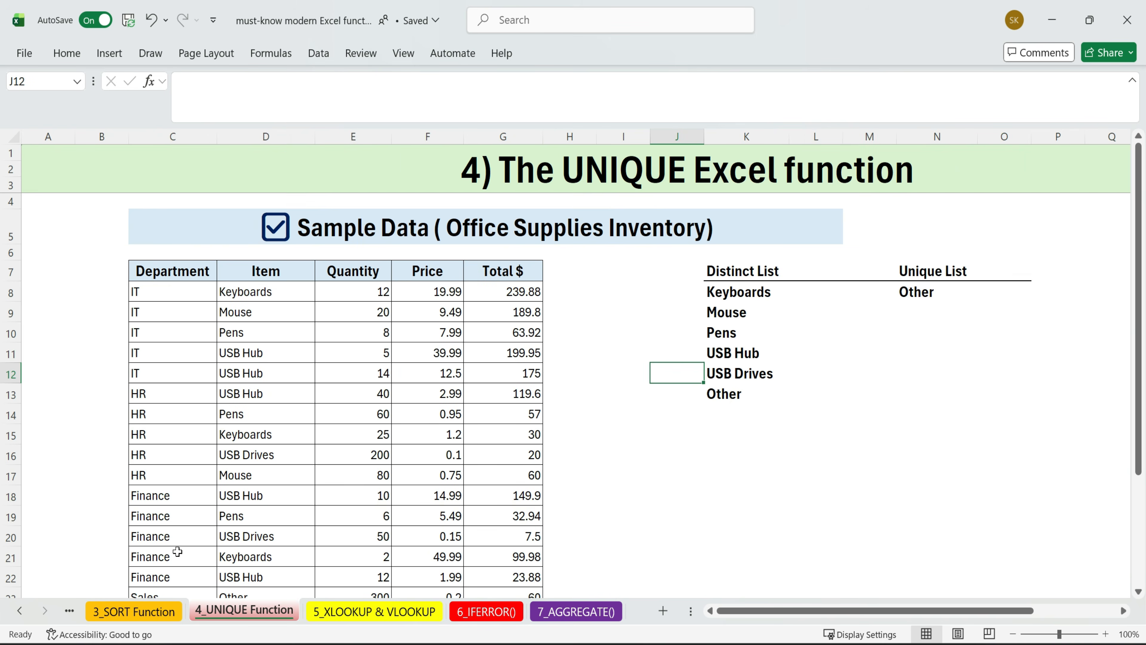
{"action": "left_click", "coordinate": [158, 610]}
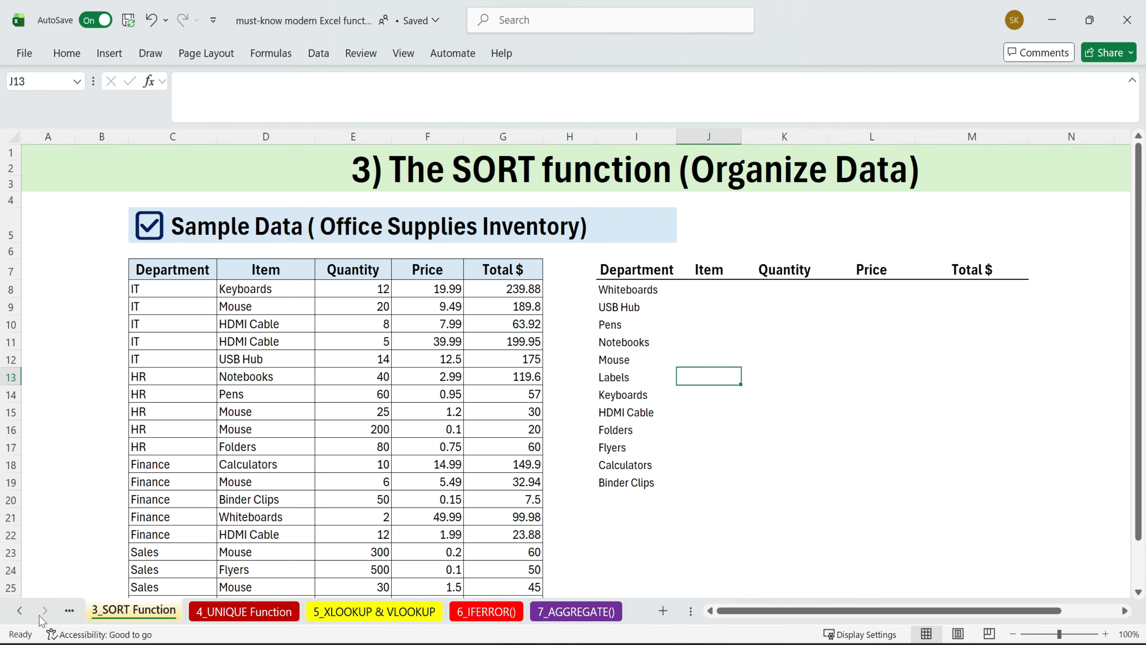
{"action": "left_click", "coordinate": [19, 610]}
{"action": "left_click", "coordinate": [129, 610]}
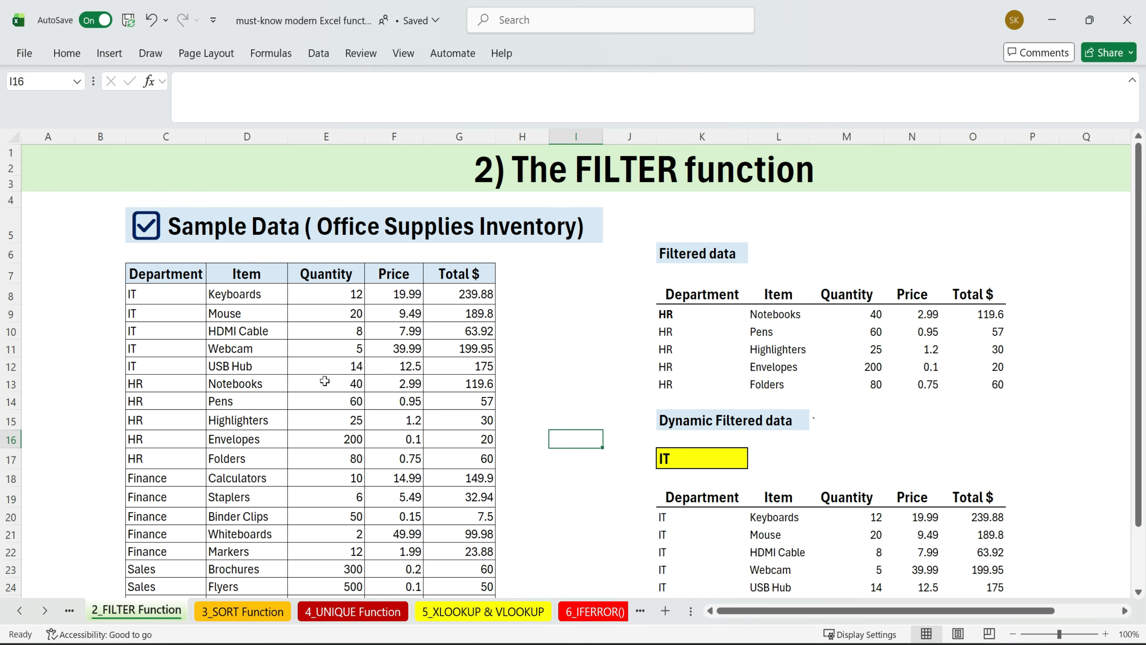
{"action": "left_click", "coordinate": [19, 610]}
{"action": "left_click", "coordinate": [140, 610]}
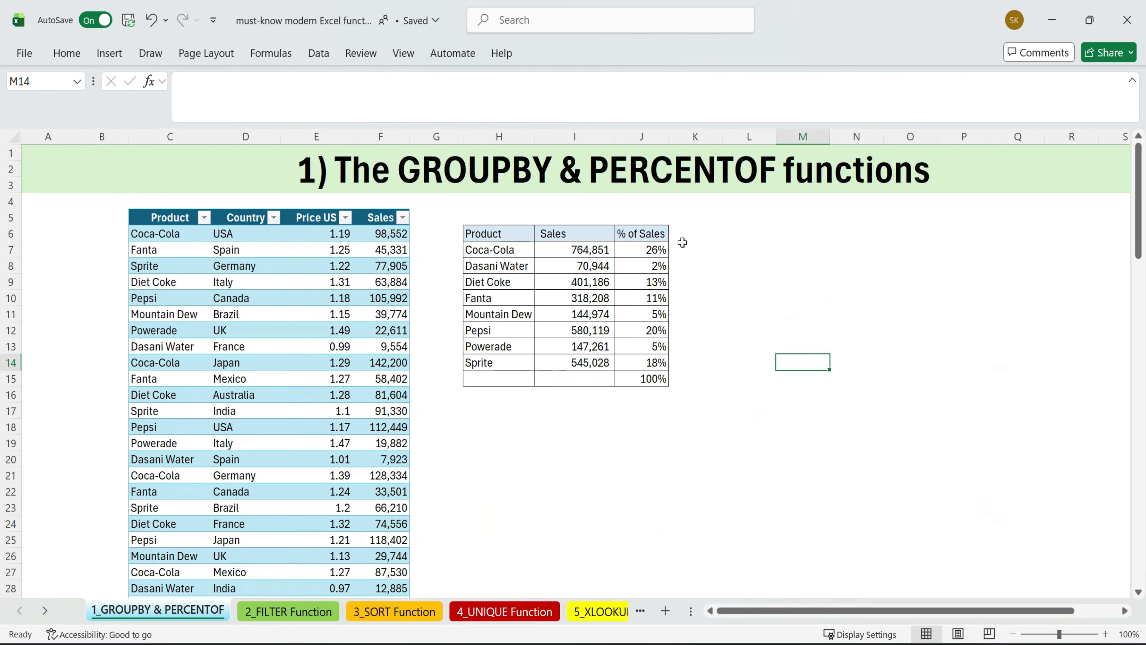
{"action": "left_click", "coordinate": [821, 280]}
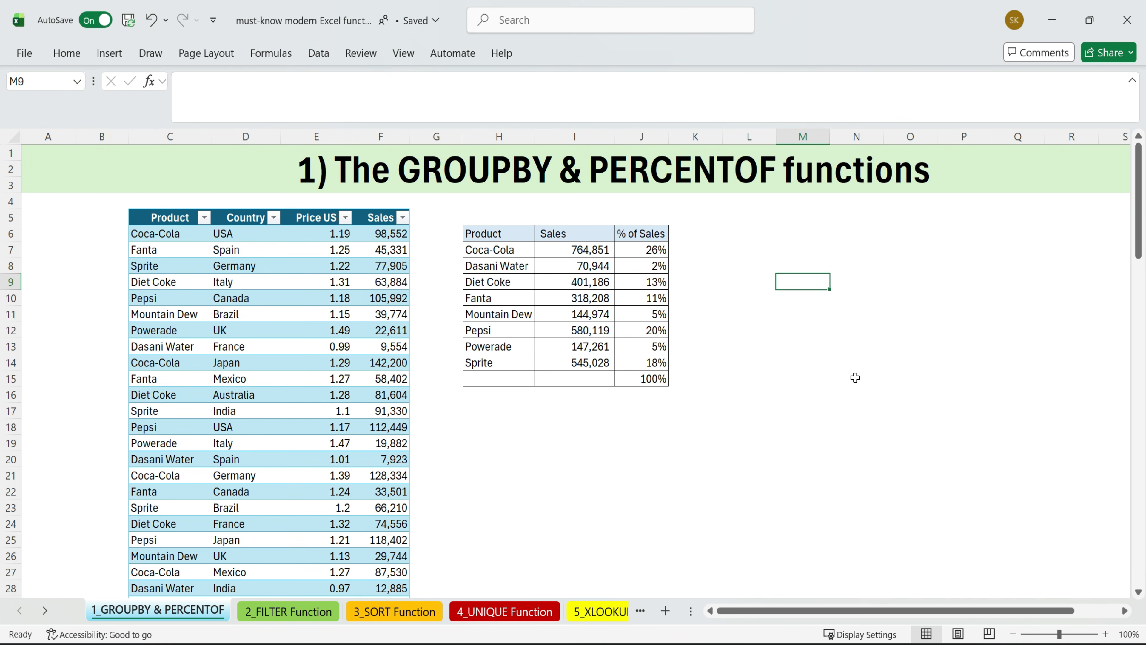